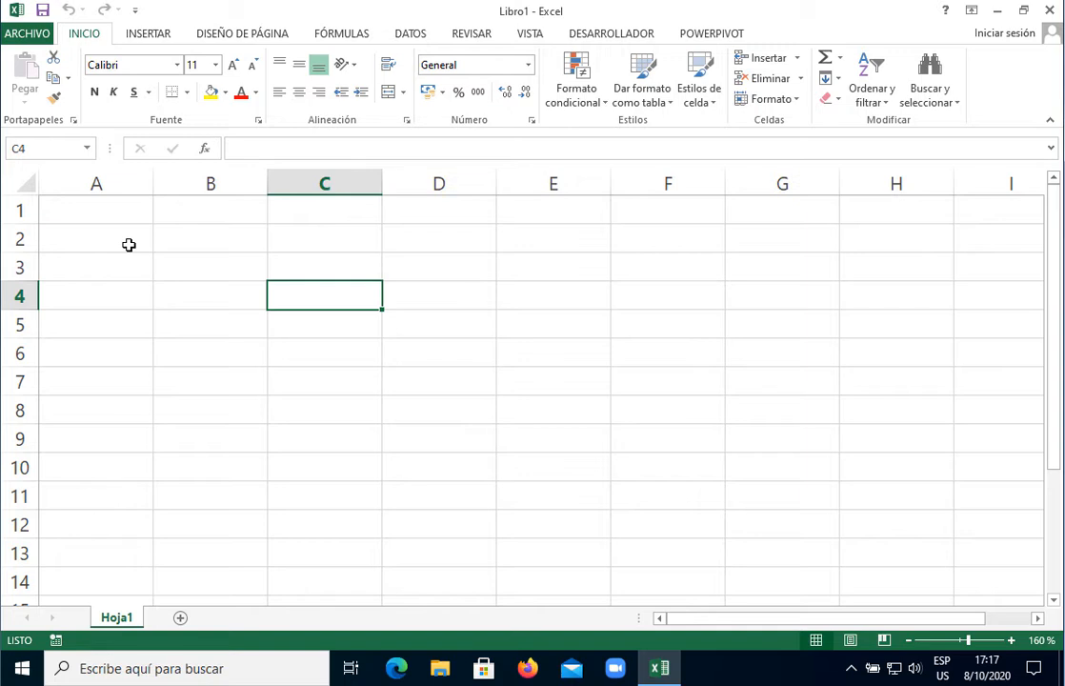
Step: Enter the headers Nombre and Apellido in cells A1 and B1
click(123, 212)
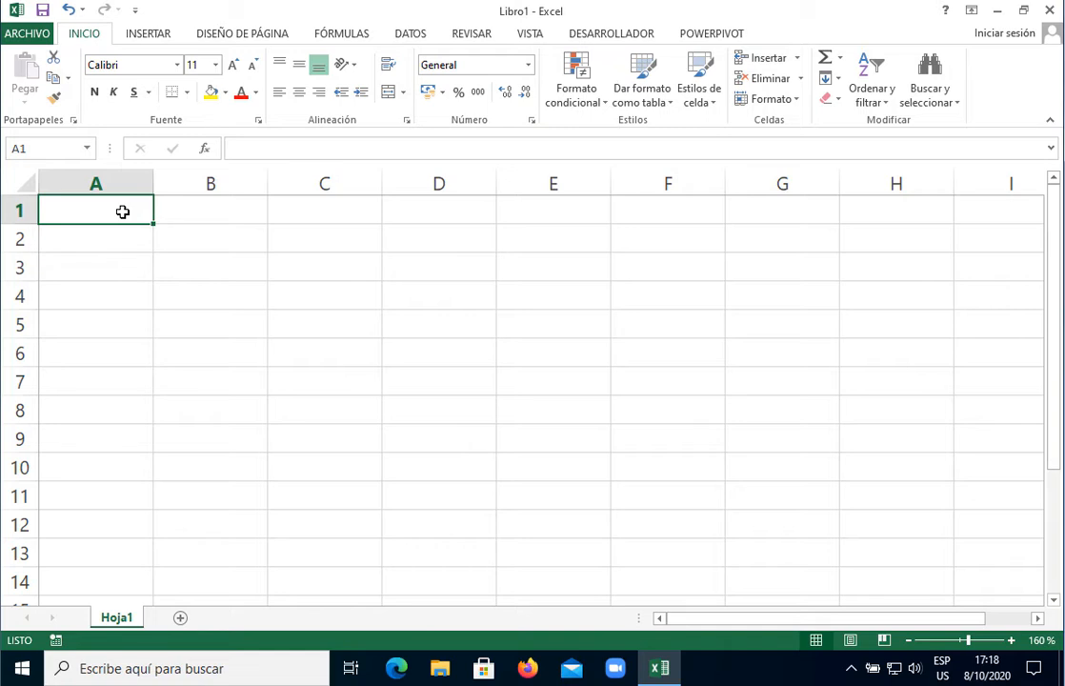
text(Nombre)
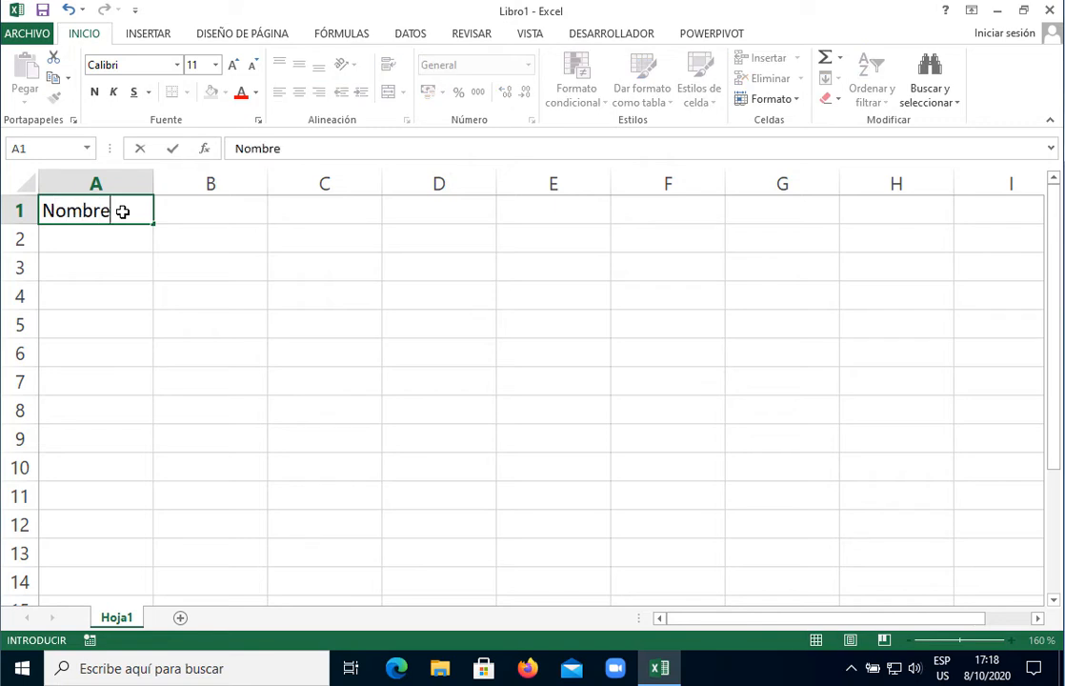
key(Tab)
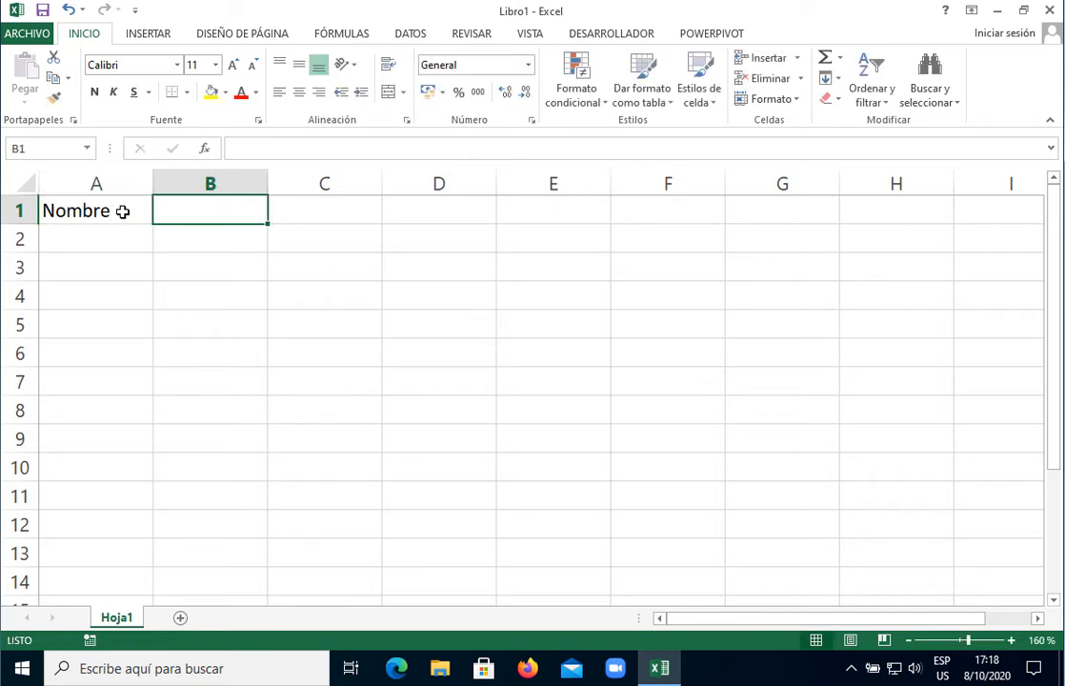
text(Apellido)
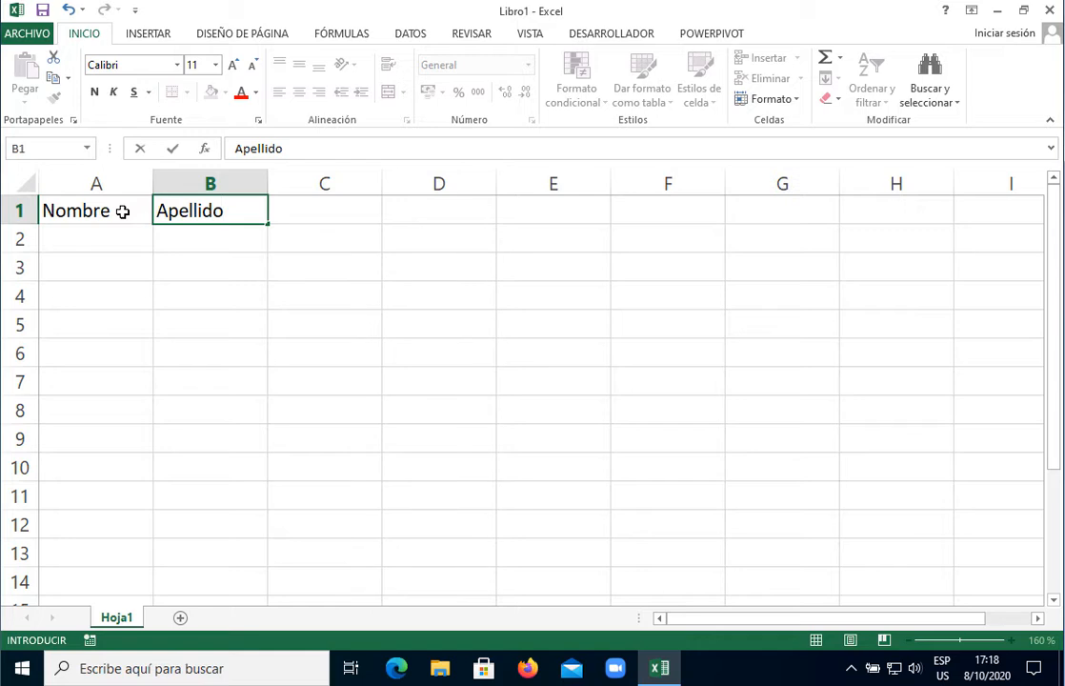
key(Tab)
Step: Add the headers Edad and C.I. in C1 and D1, fixing typos along the way
text(A)
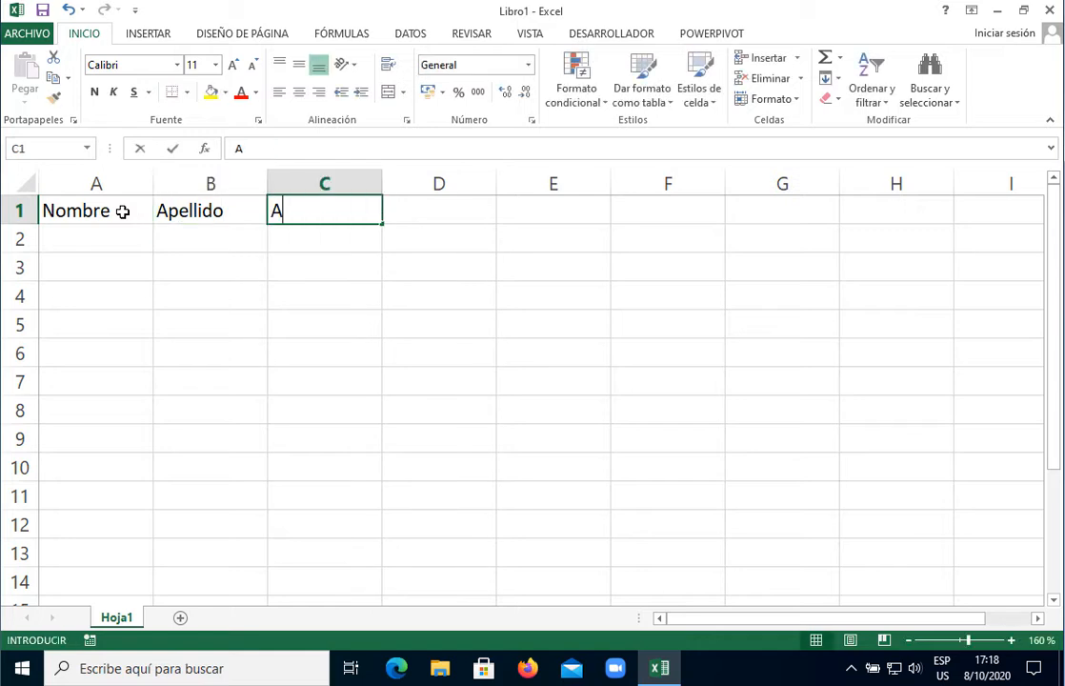
key(BackSpace)
text(Edad)
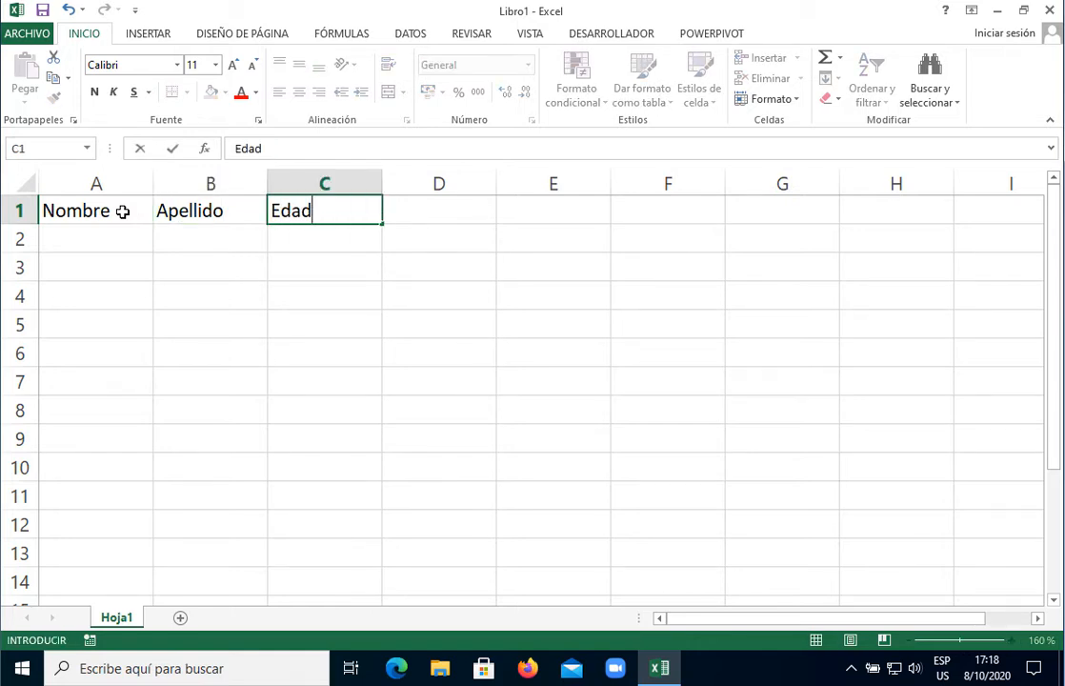
key(Tab)
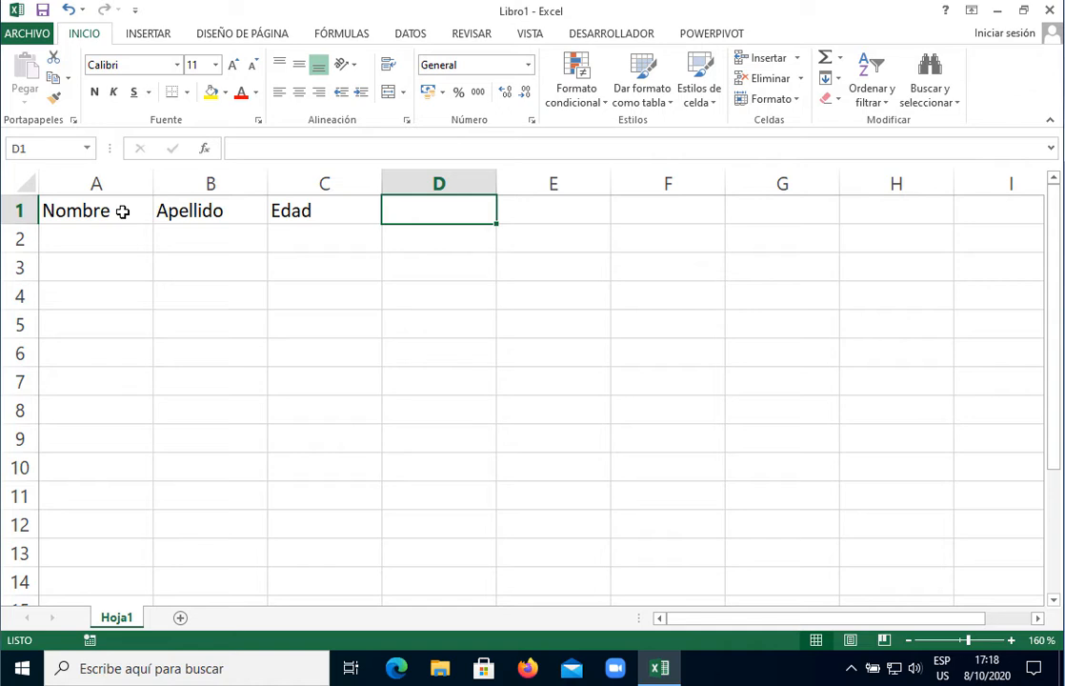
text(Fecha de naci)
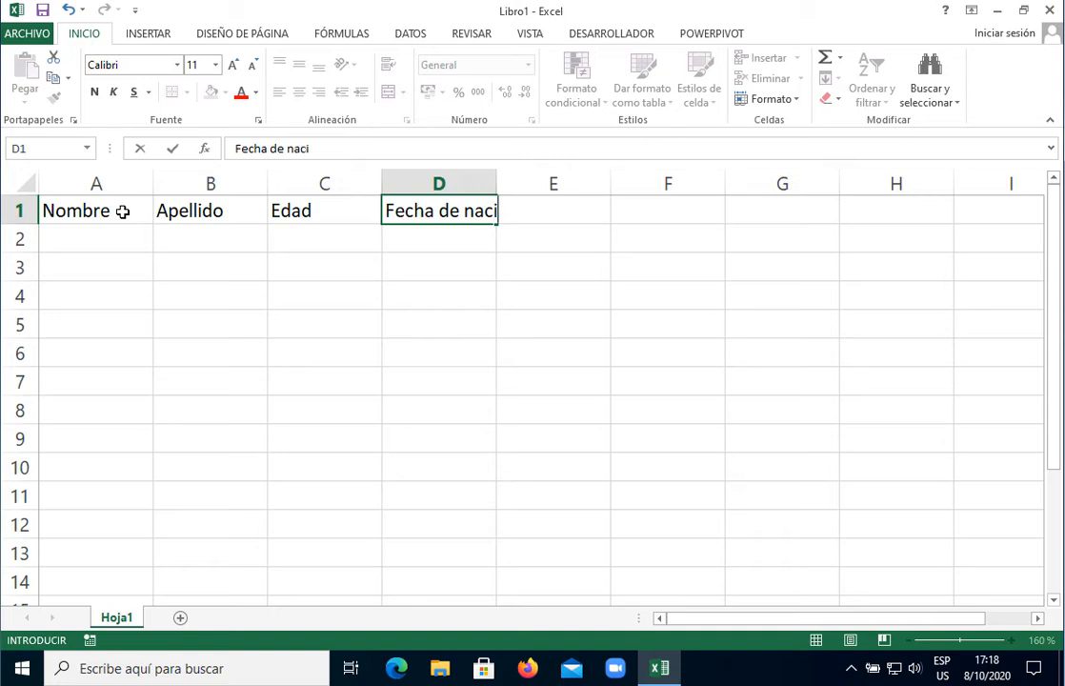
key(BackSpace)
key(BackSpace)
key(BackSpace)
key(BackSpace)
key(BackSpace)
key(BackSpace)
key(BackSpace)
key(BackSpace)
key(BackSpace)
key(BackSpace)
key(BackSpace)
key(BackSpace)
key(BackSpace)
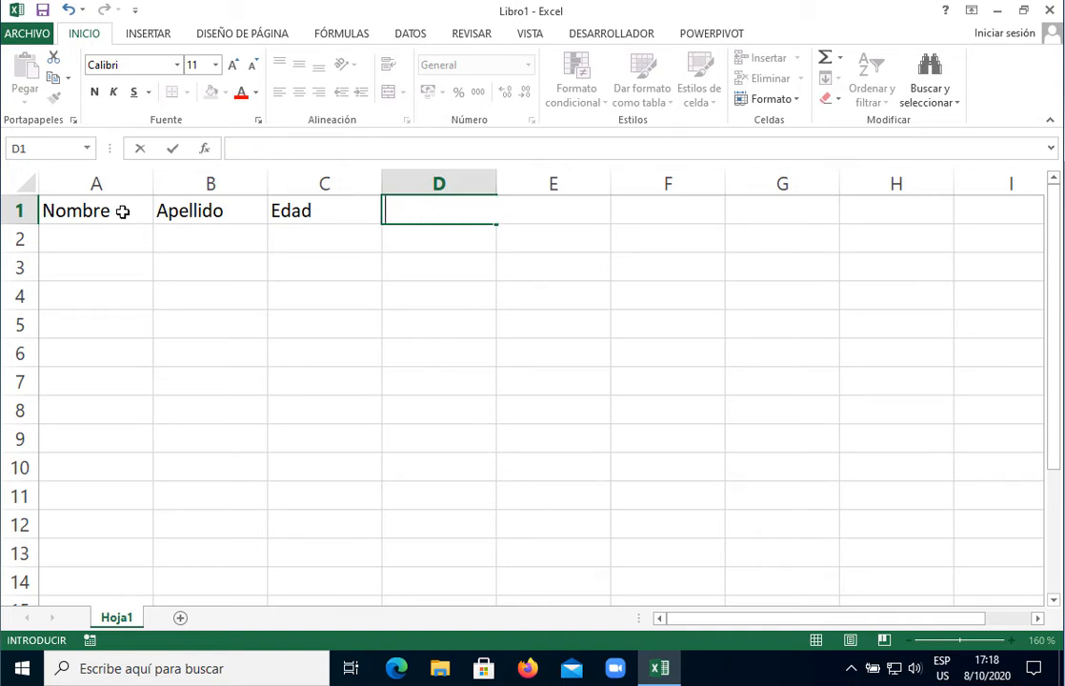
text(C.I.)
key(Return)
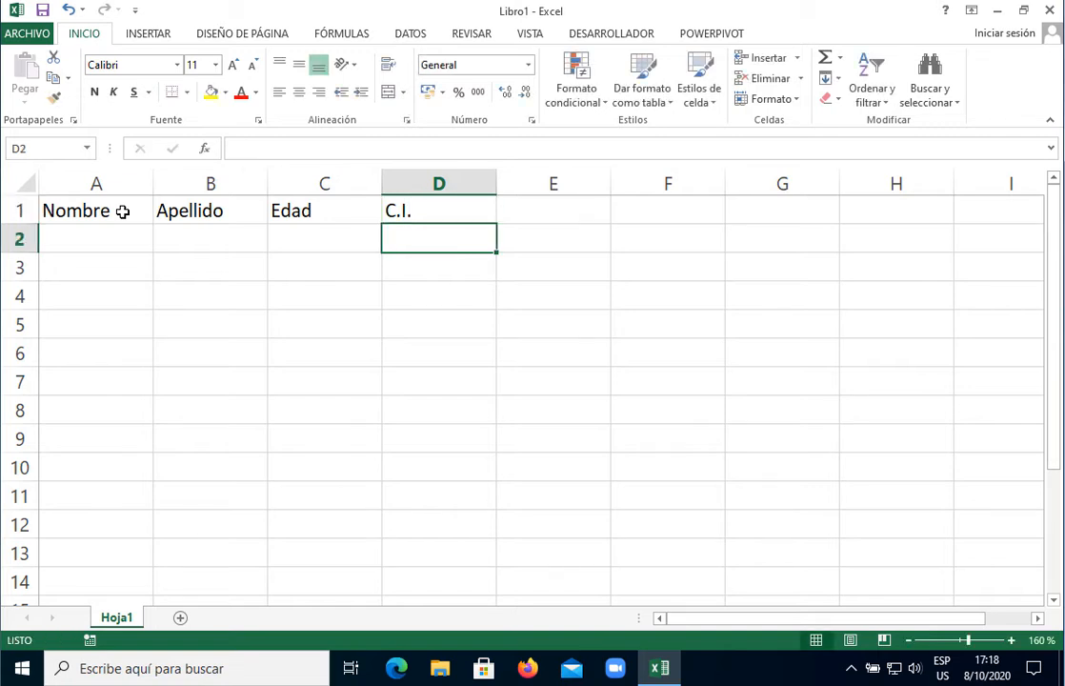
drag(122, 212, 419, 210)
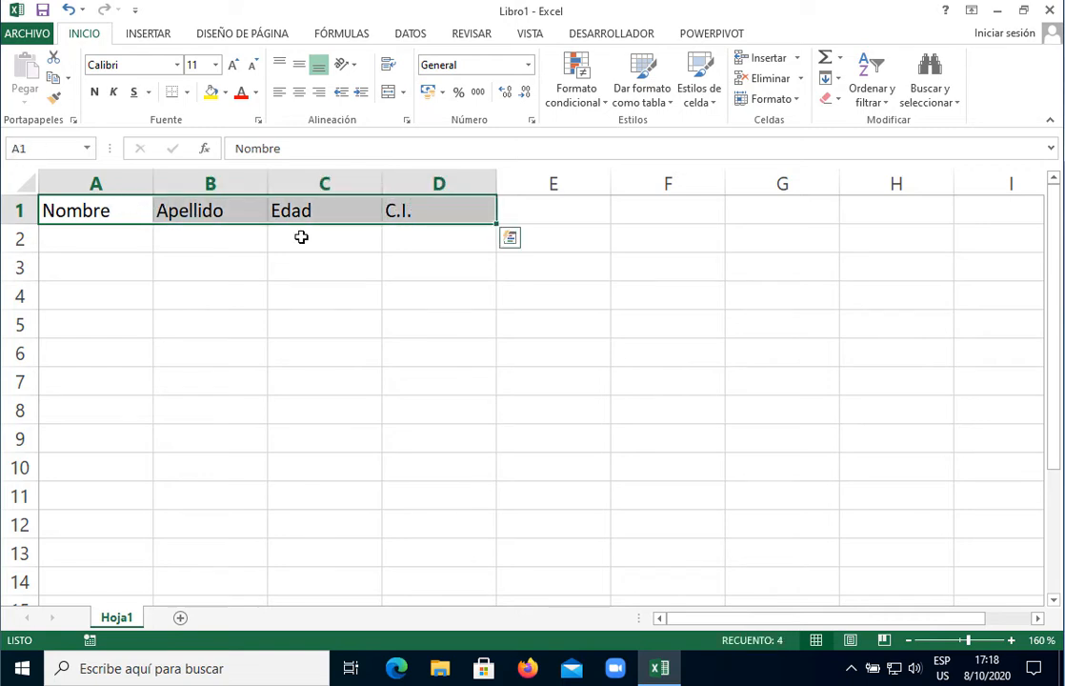
Step: Make the header cells A1:D1 bold
click(135, 242)
drag(129, 213, 436, 218)
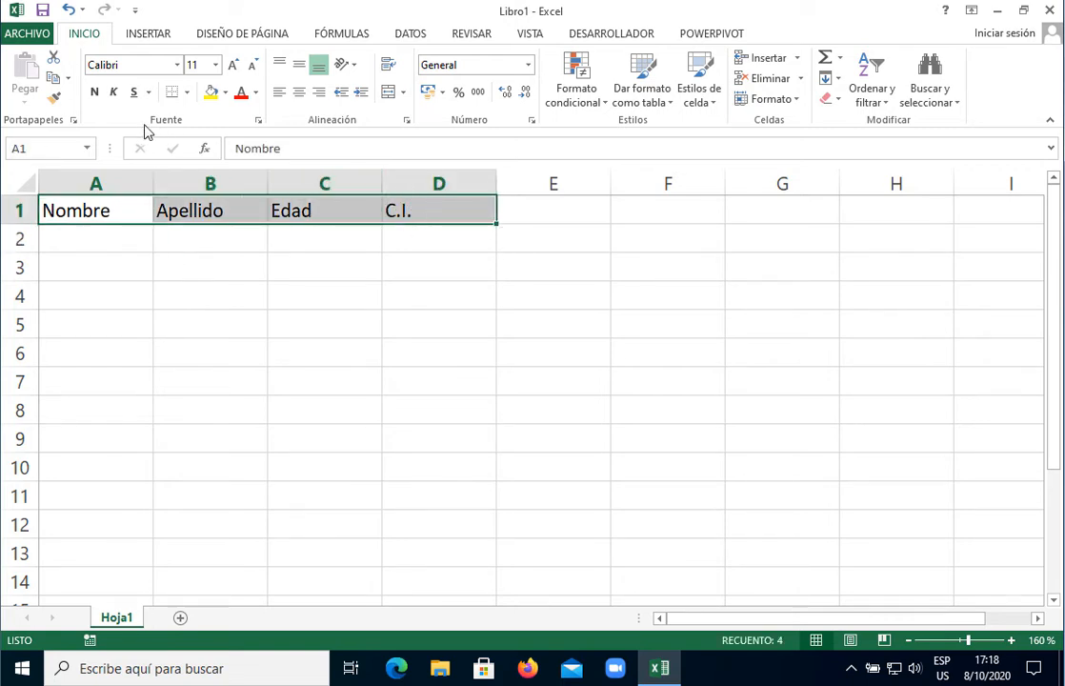
click(95, 93)
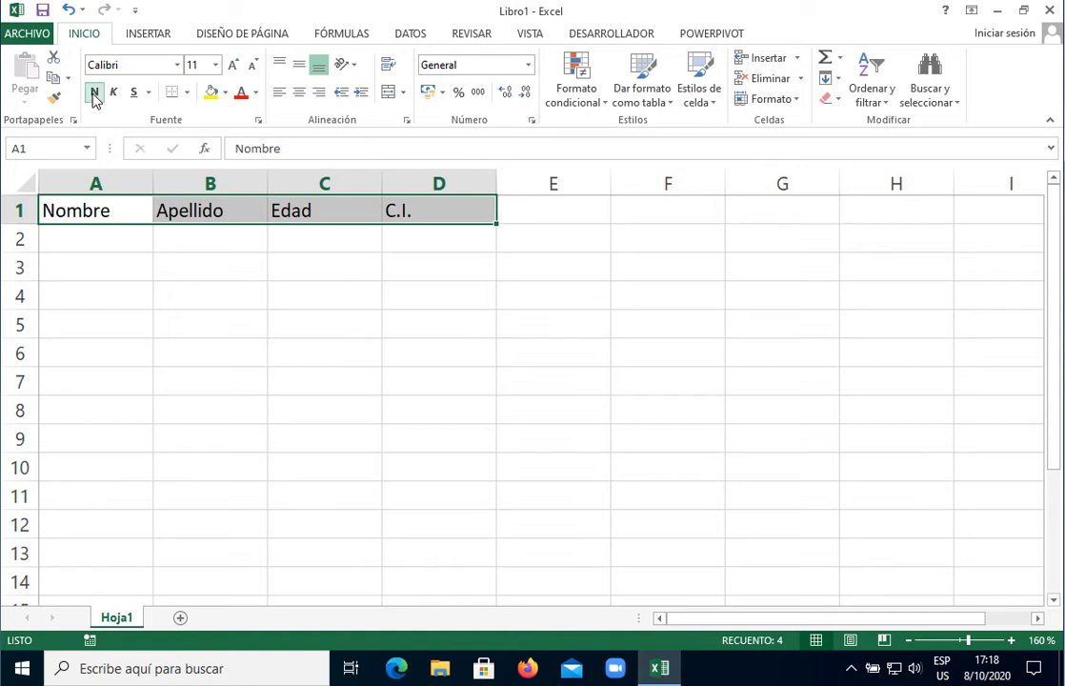
Step: Apply Todos los bordes to the header cells A1:D1
click(105, 260)
drag(143, 212, 424, 213)
click(185, 92)
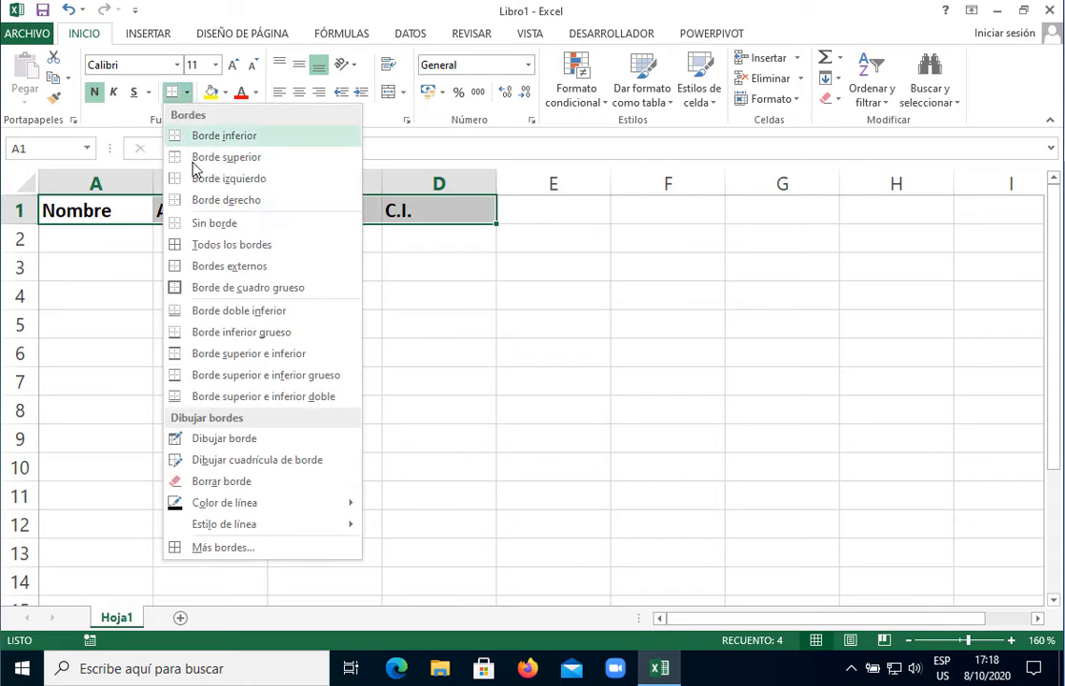
click(204, 244)
click(124, 245)
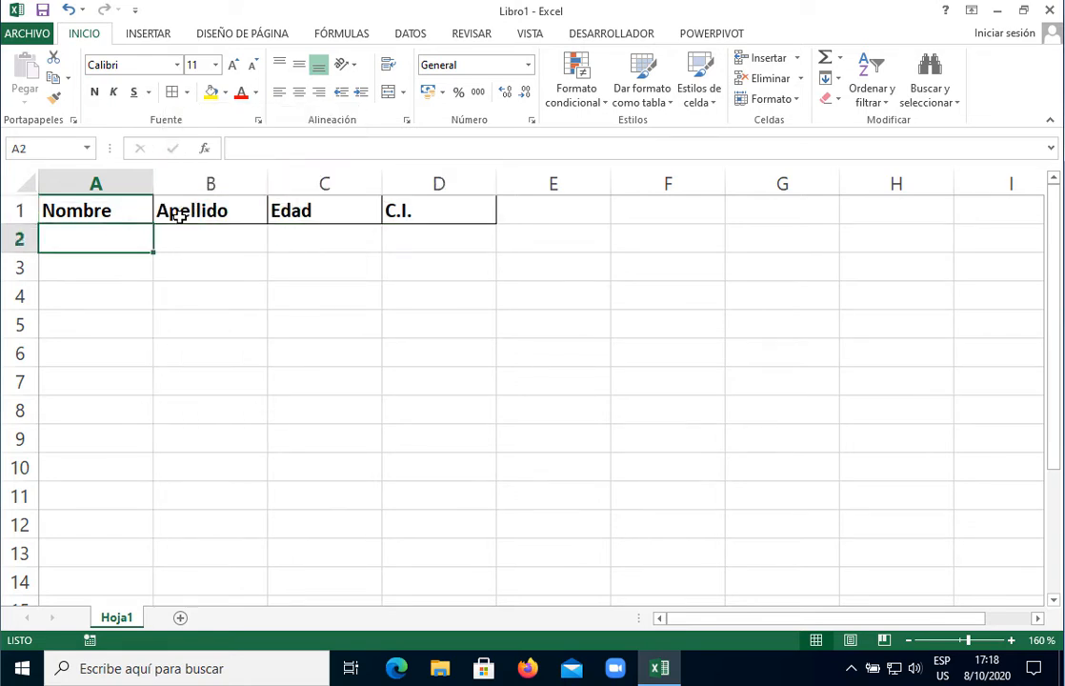
Step: Centre the header text in A1:D1
drag(105, 211, 451, 221)
click(162, 275)
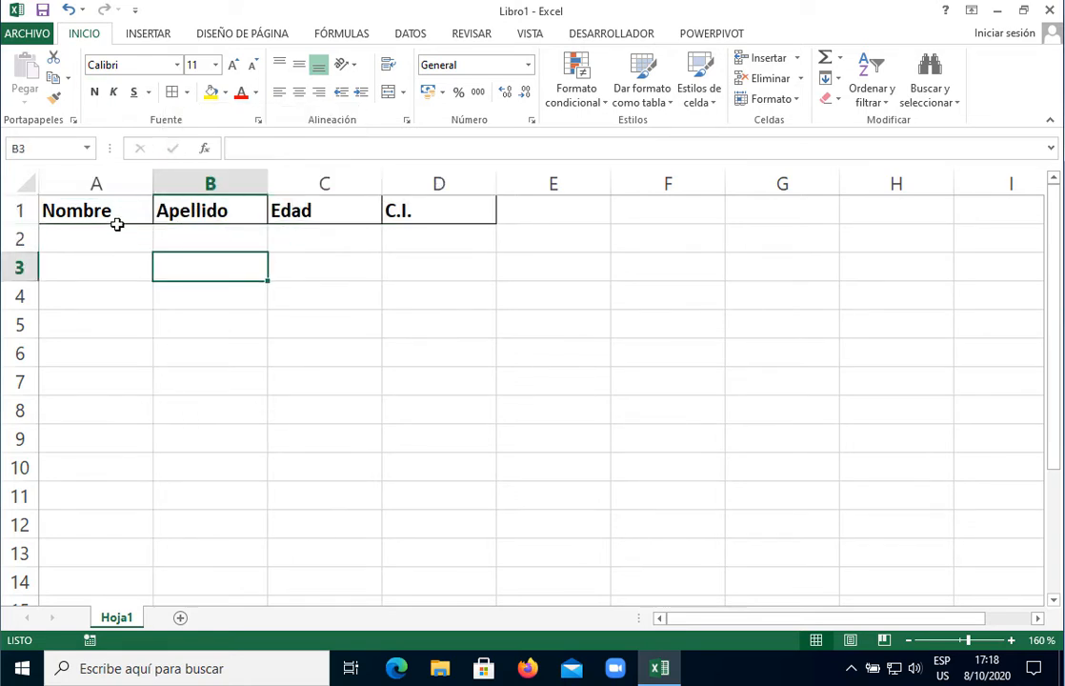
drag(107, 210, 440, 212)
click(298, 91)
click(107, 255)
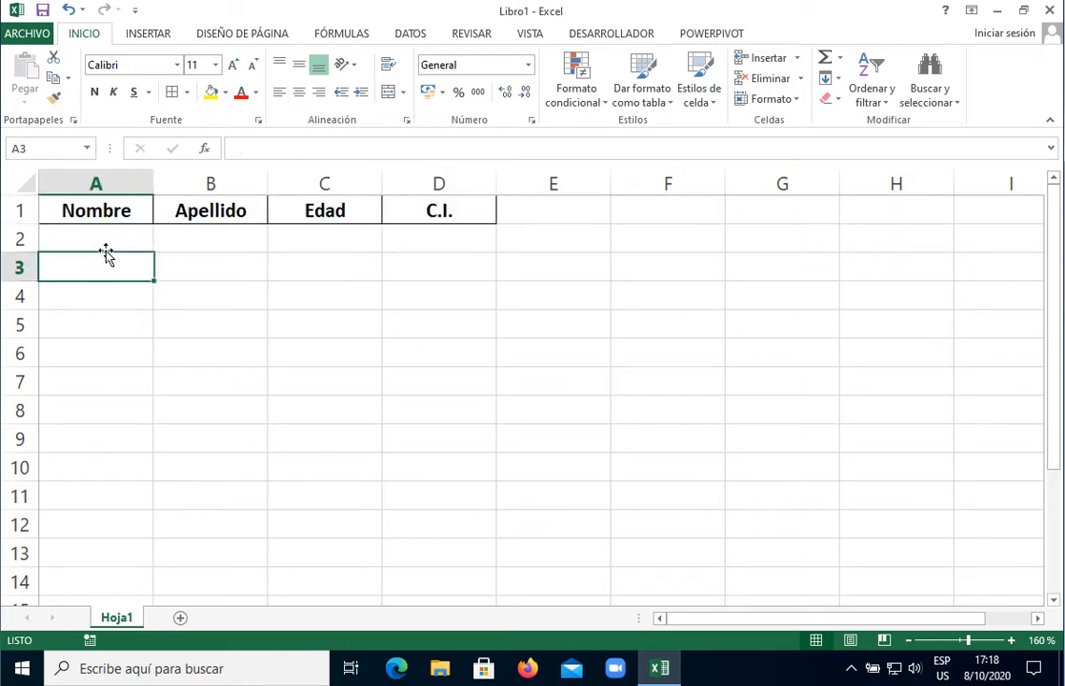
click(97, 236)
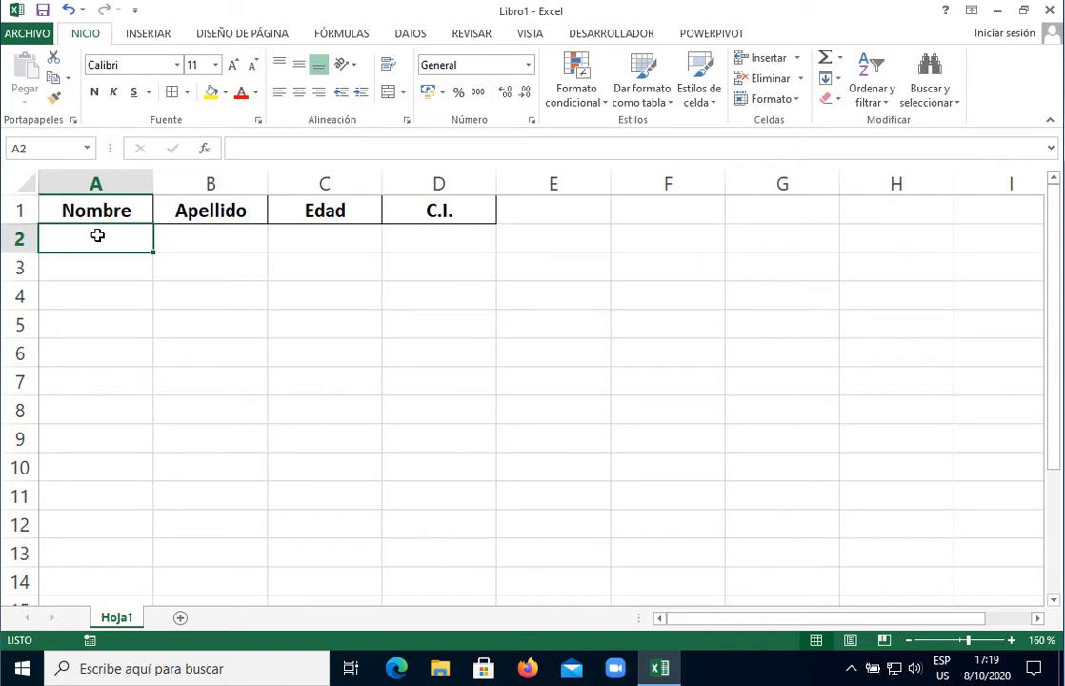
Step: Enter the first record in row 2: first name, surname, age 20 and ID number
text(Juan)
key(Tab)
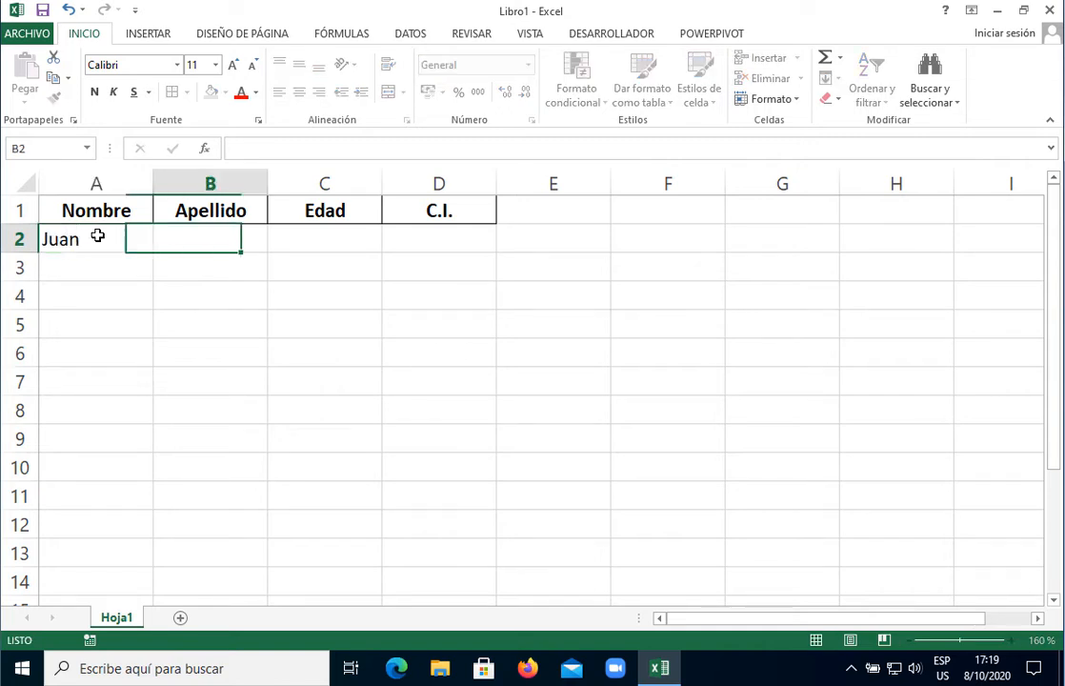
text(Pere)
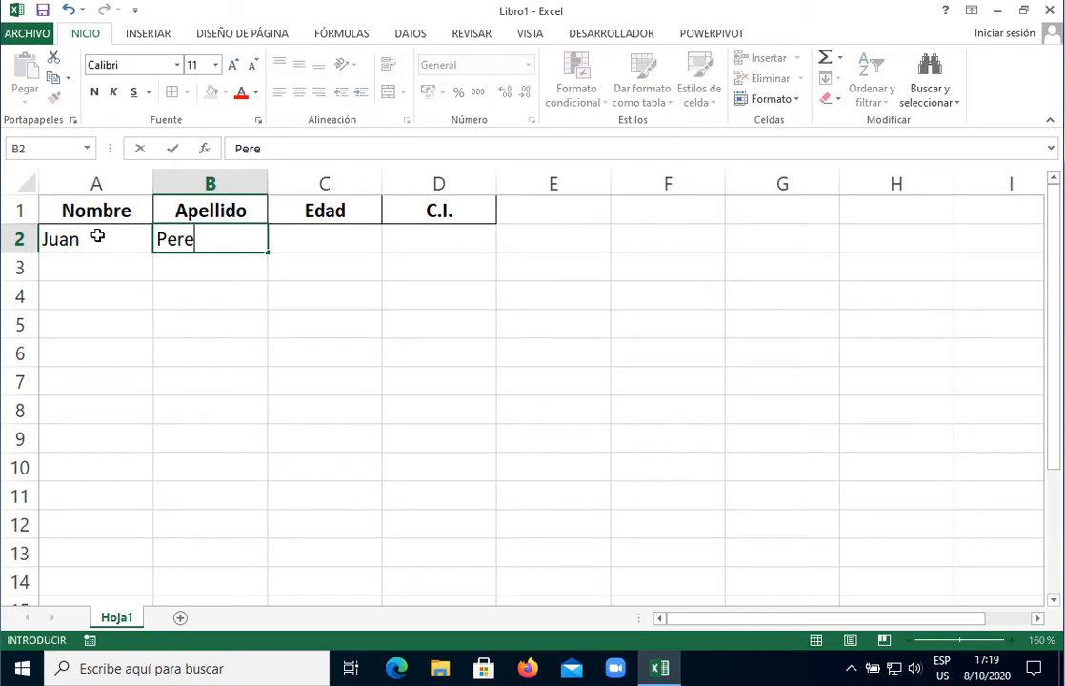
text(z)
key(Tab)
text(20)
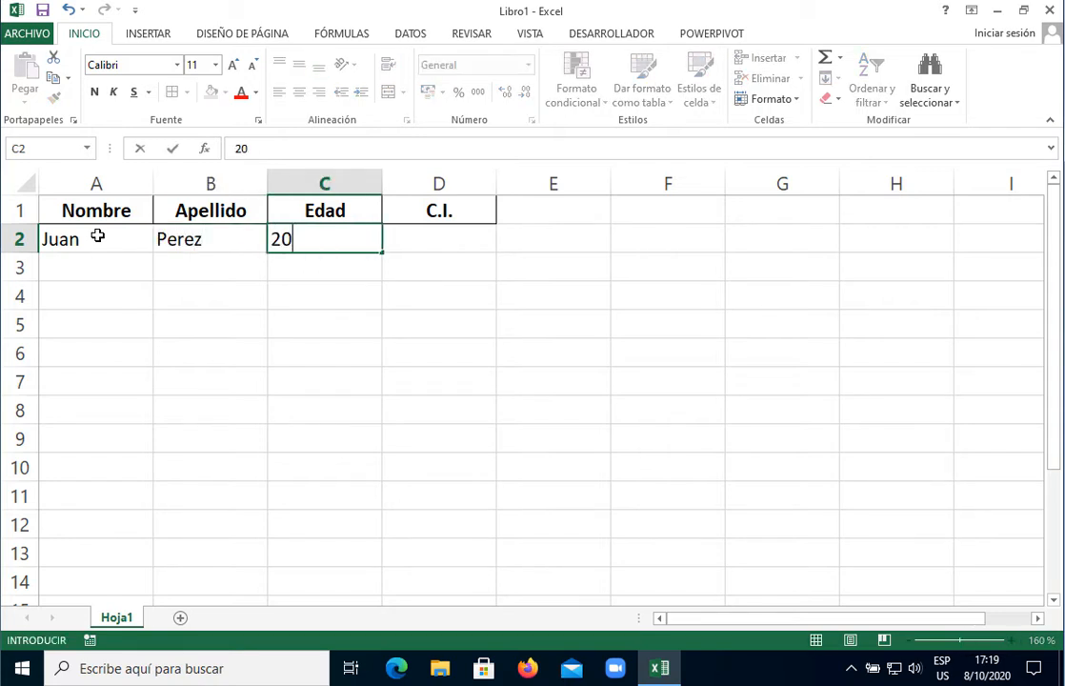
key(Tab)
text(12345)
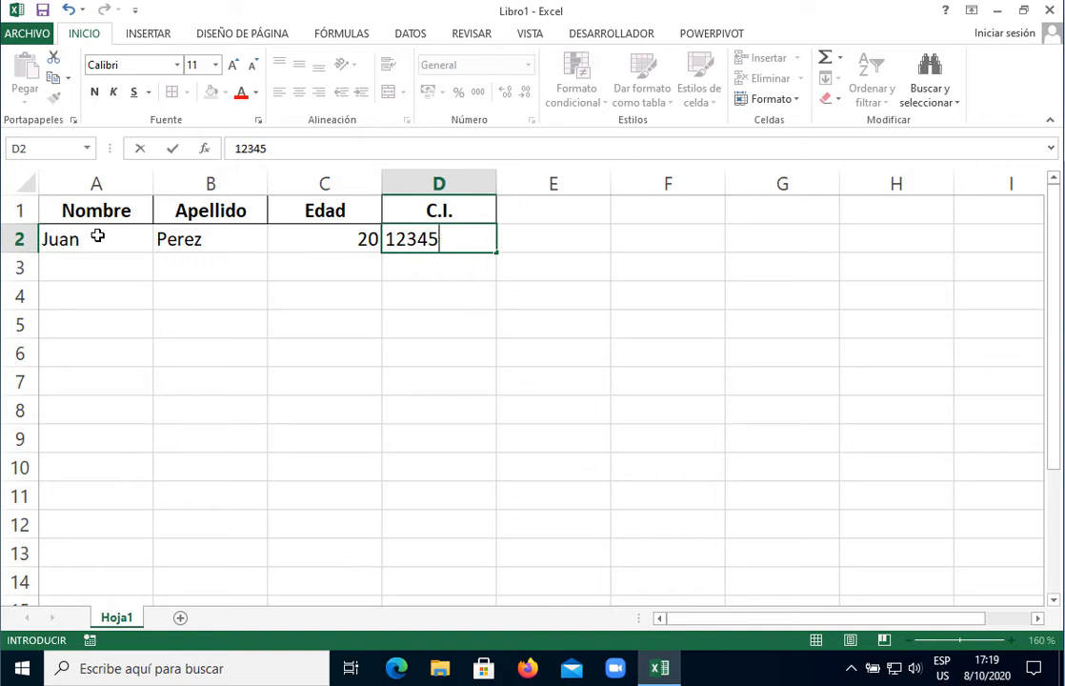
text(6)
key(Return)
Step: Enter the second record in row 3: first name, surname, age 50 and ID number
key(Left)
key(Left)
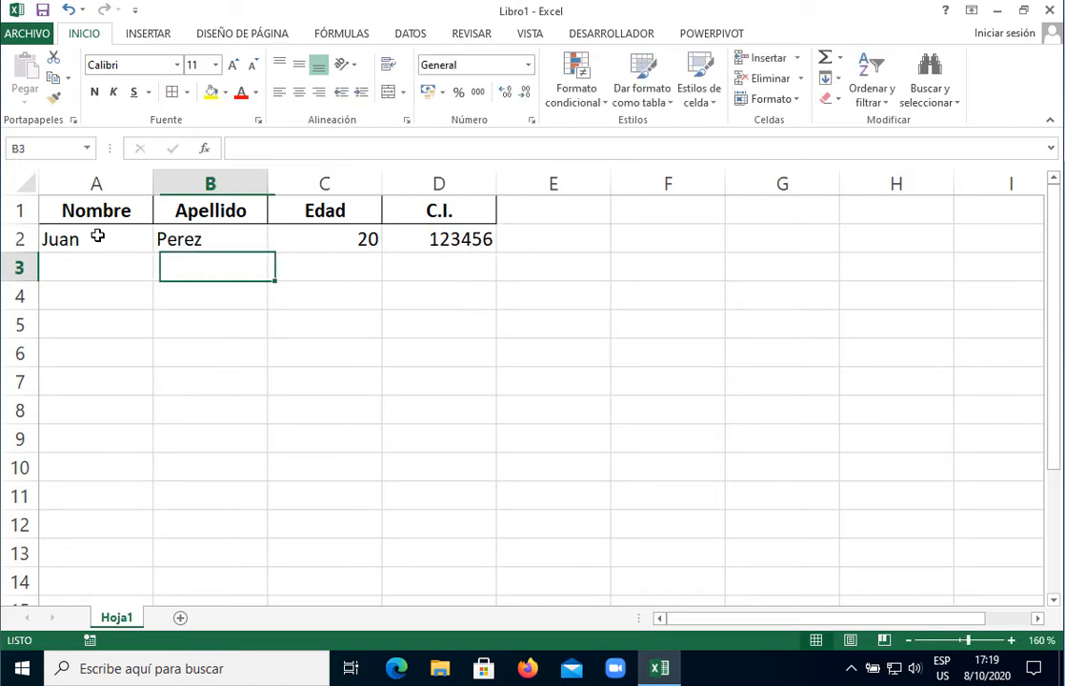
key(Left)
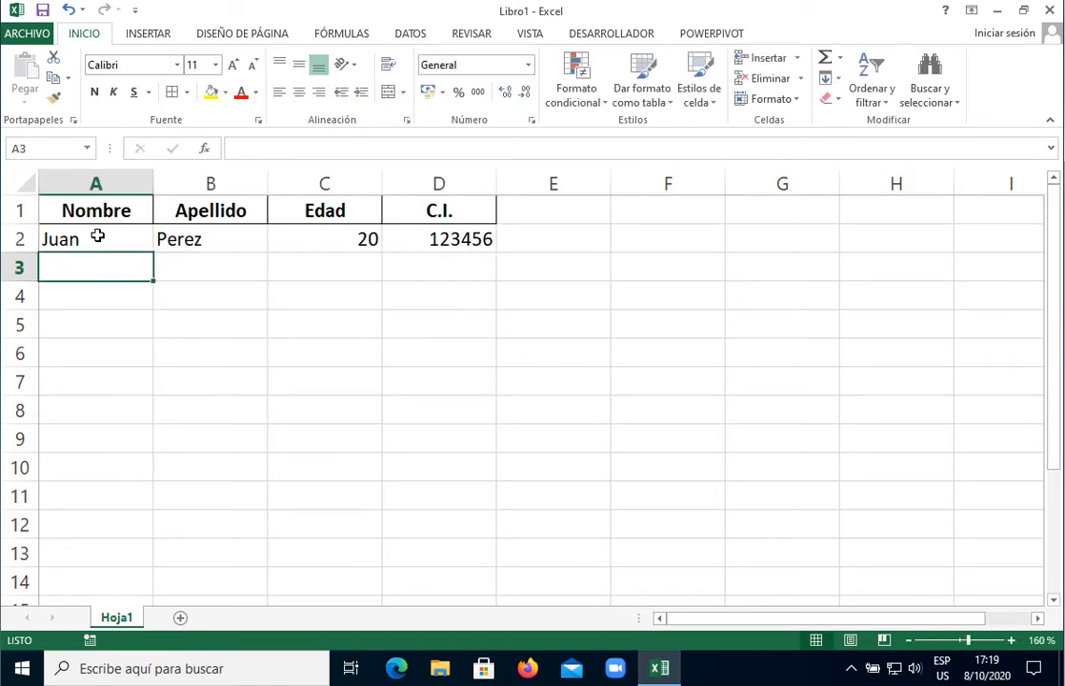
text(Pedreo)
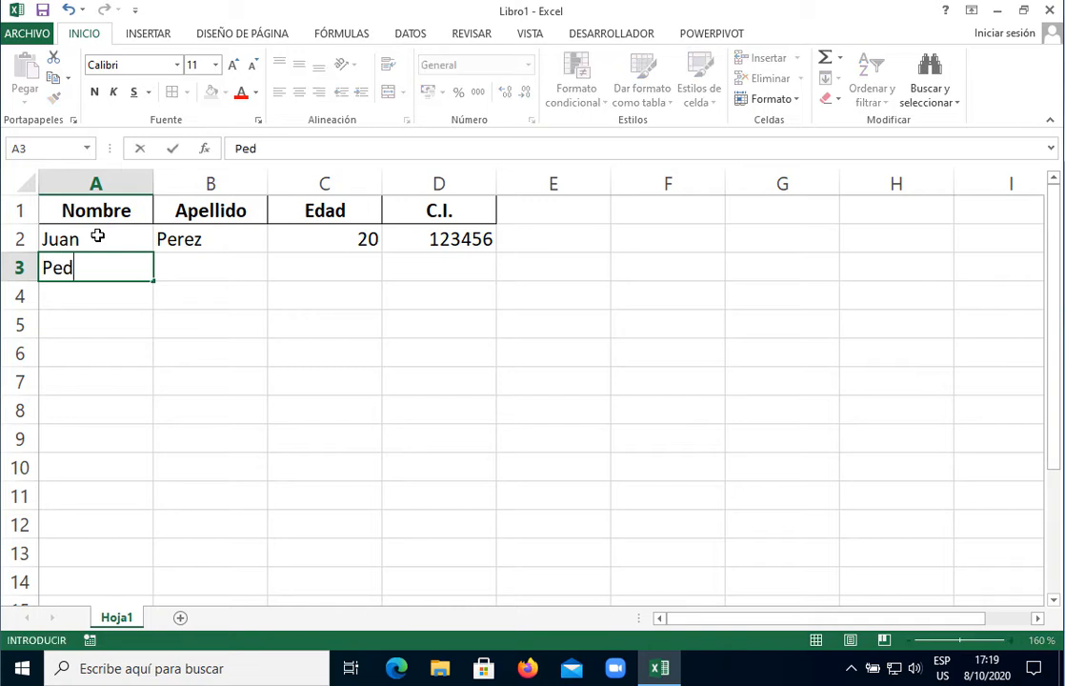
key(BackSpace)
key(BackSpace)
text(o)
key(Tab)
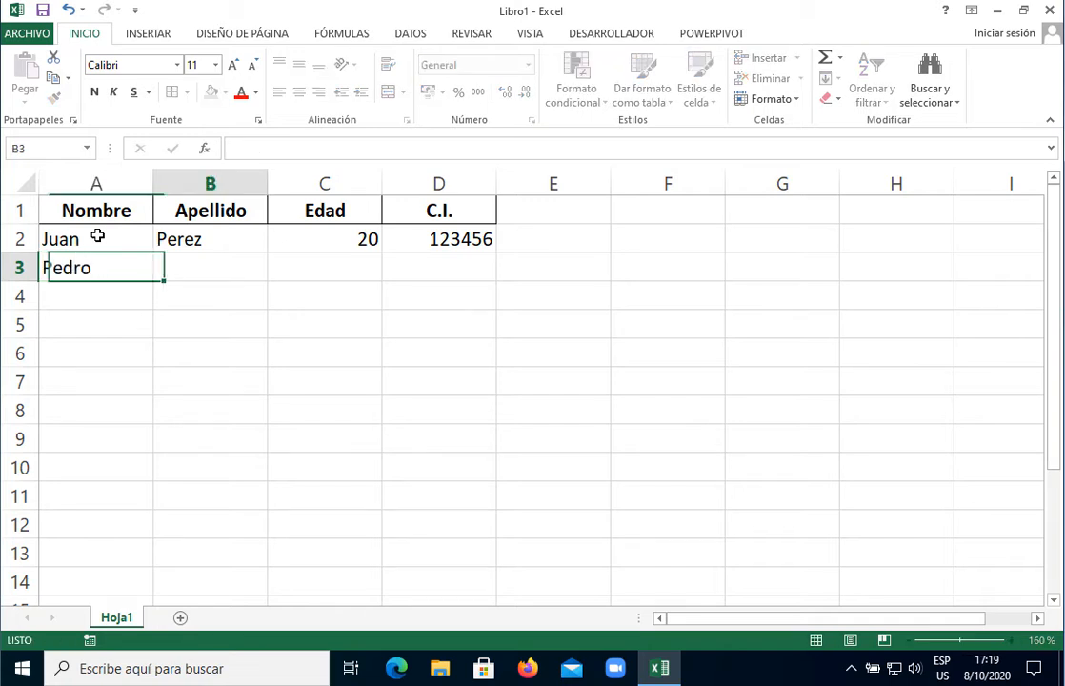
text(Sanc)
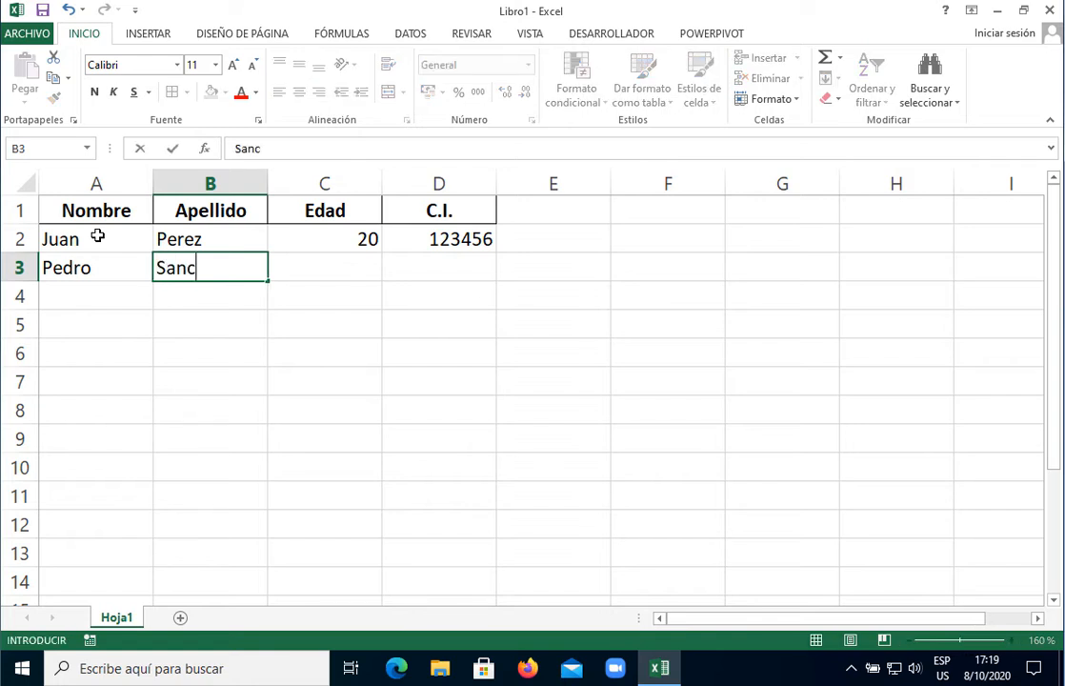
text(hez)
key(Tab)
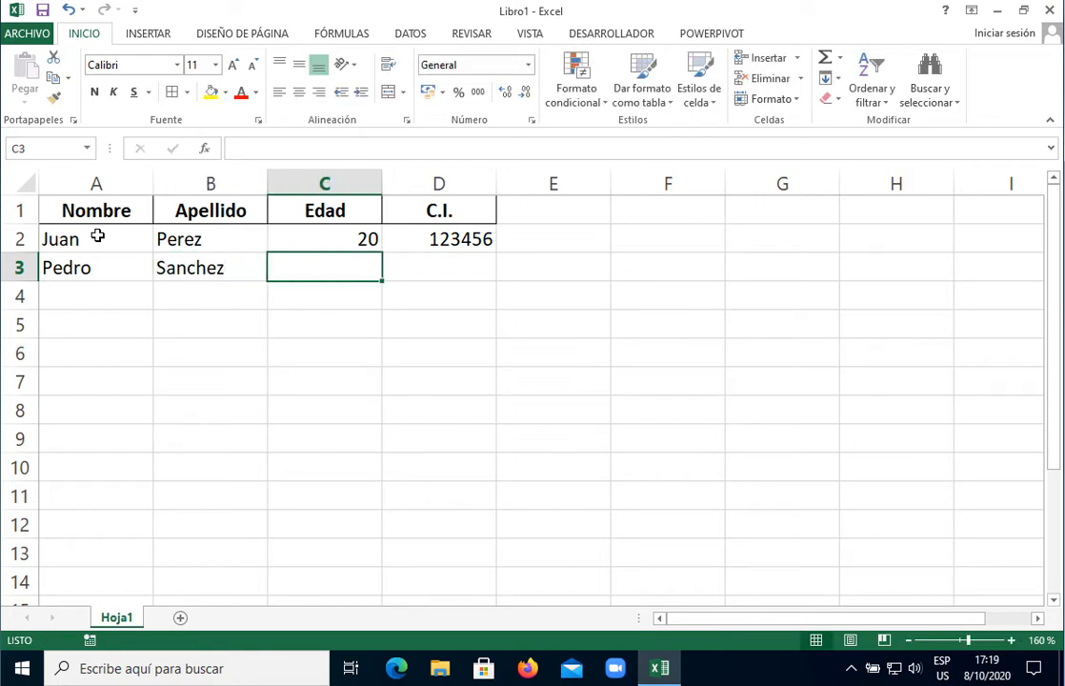
text(50)
key(Tab)
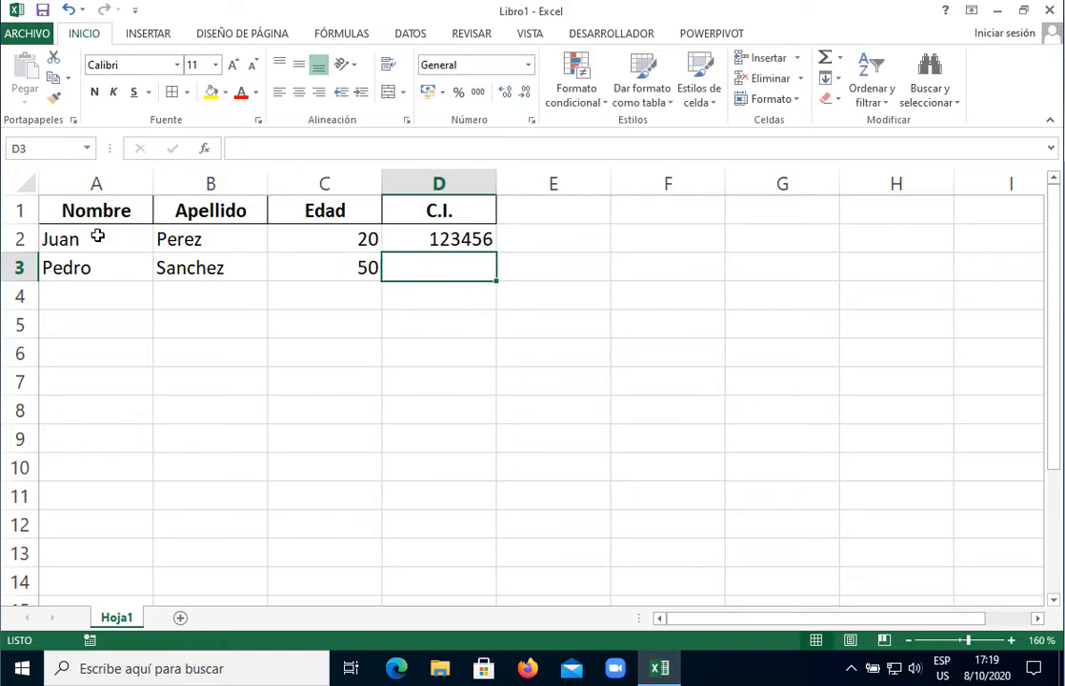
text(789456)
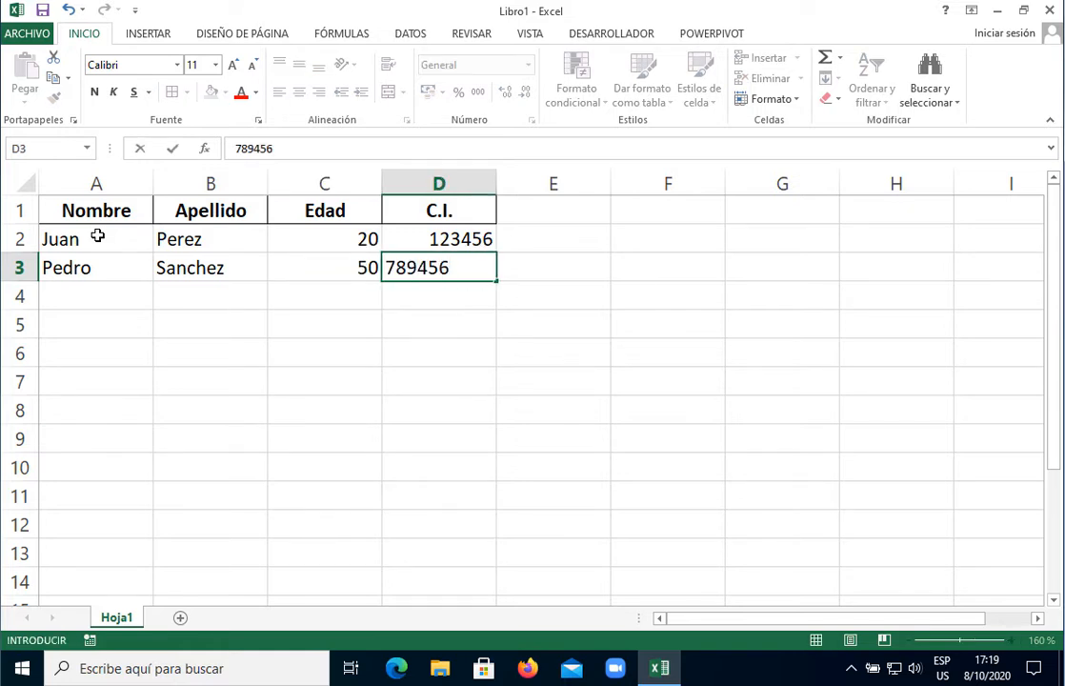
key(Return)
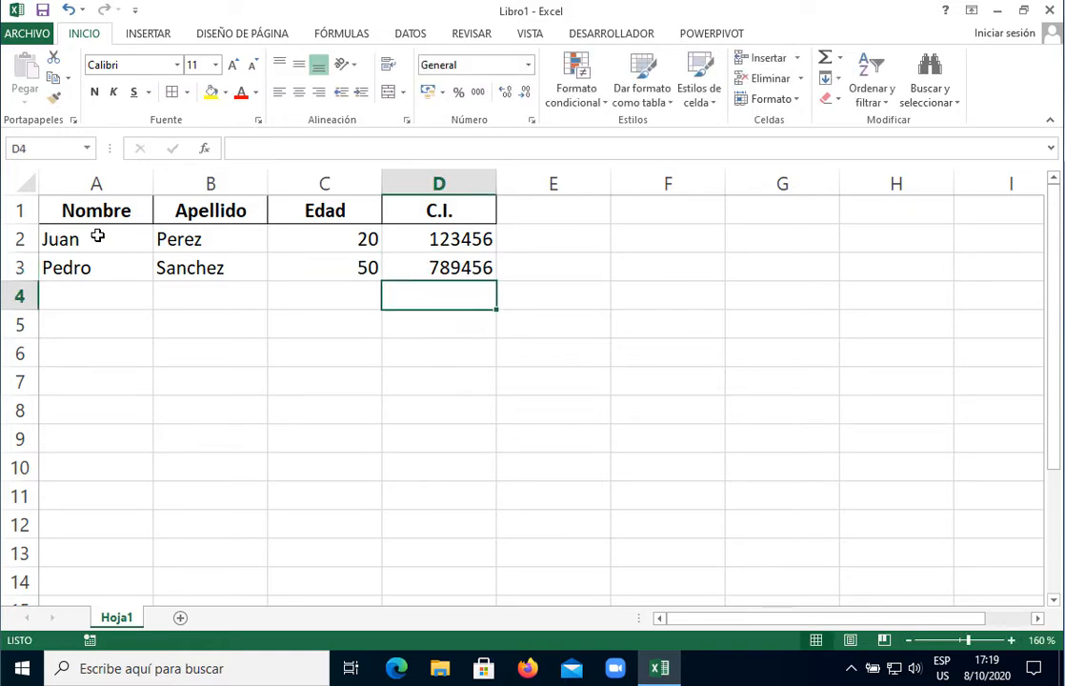
Step: Inspect the two data rows by selecting their individual cells and ranges
drag(90, 247, 467, 271)
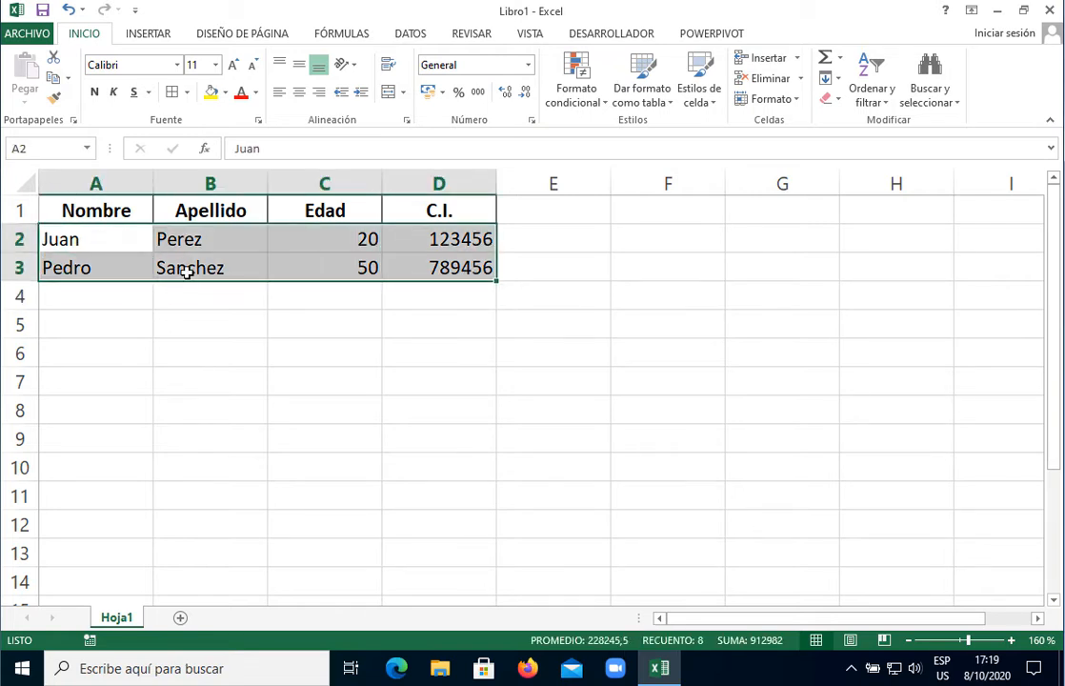
drag(76, 238, 433, 238)
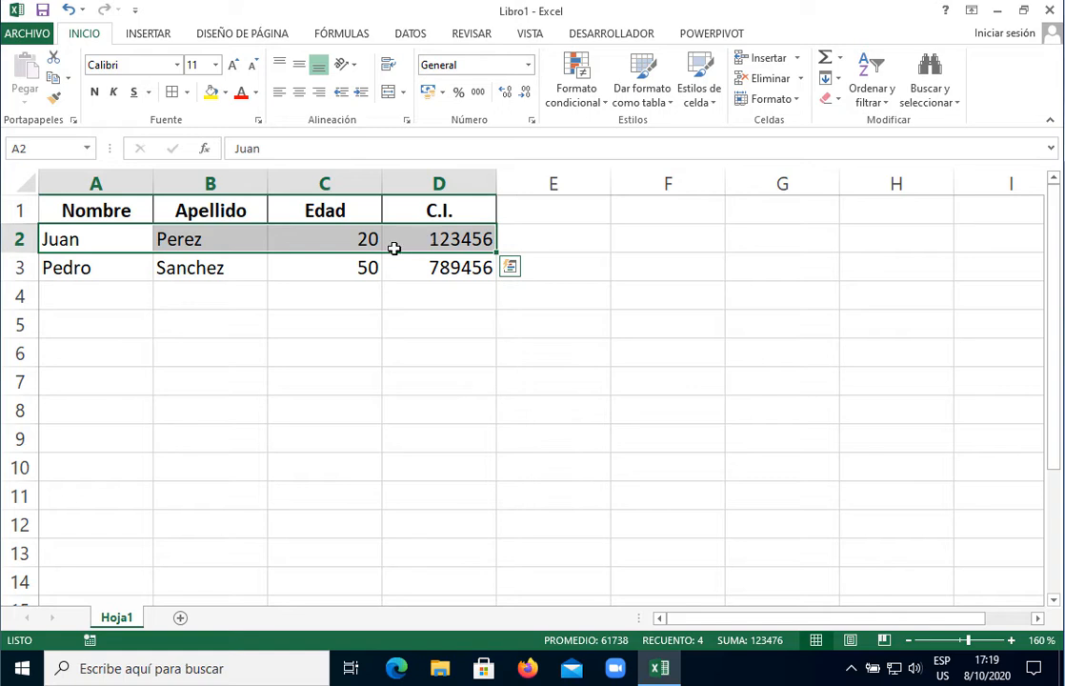
drag(147, 269, 112, 268)
click(80, 241)
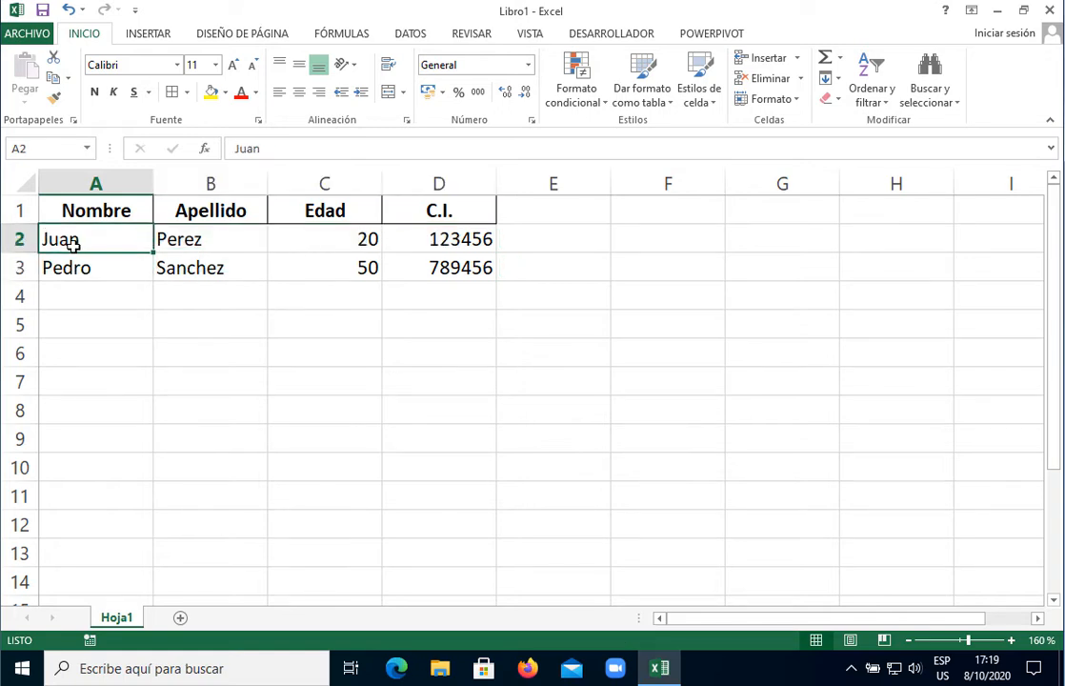
drag(86, 239, 438, 235)
click(88, 240)
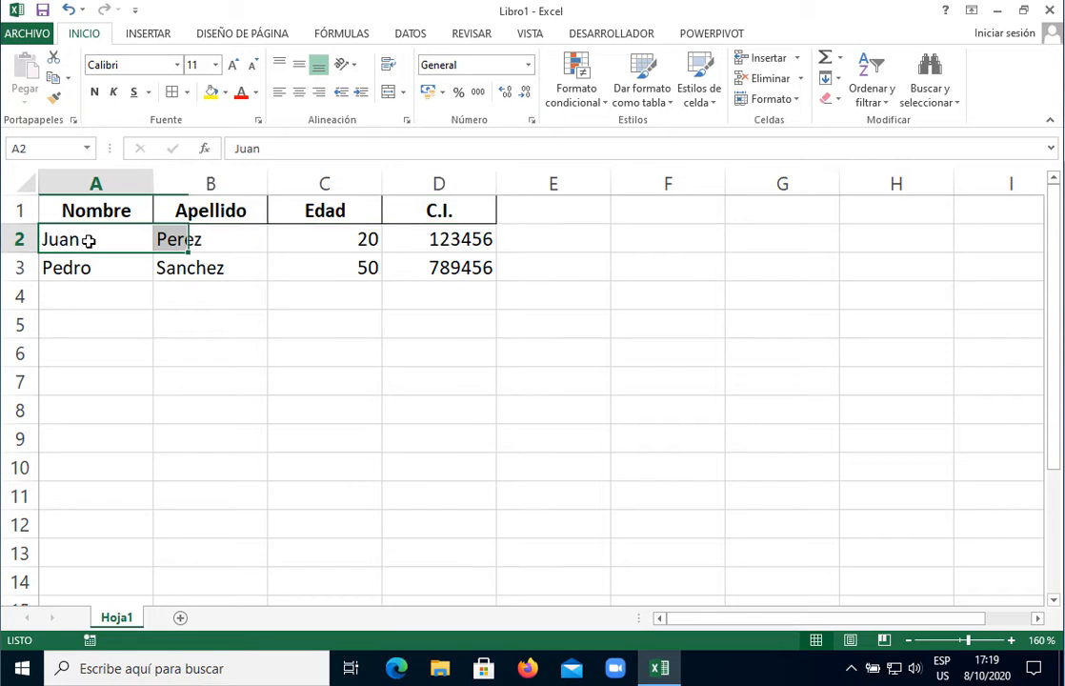
click(207, 243)
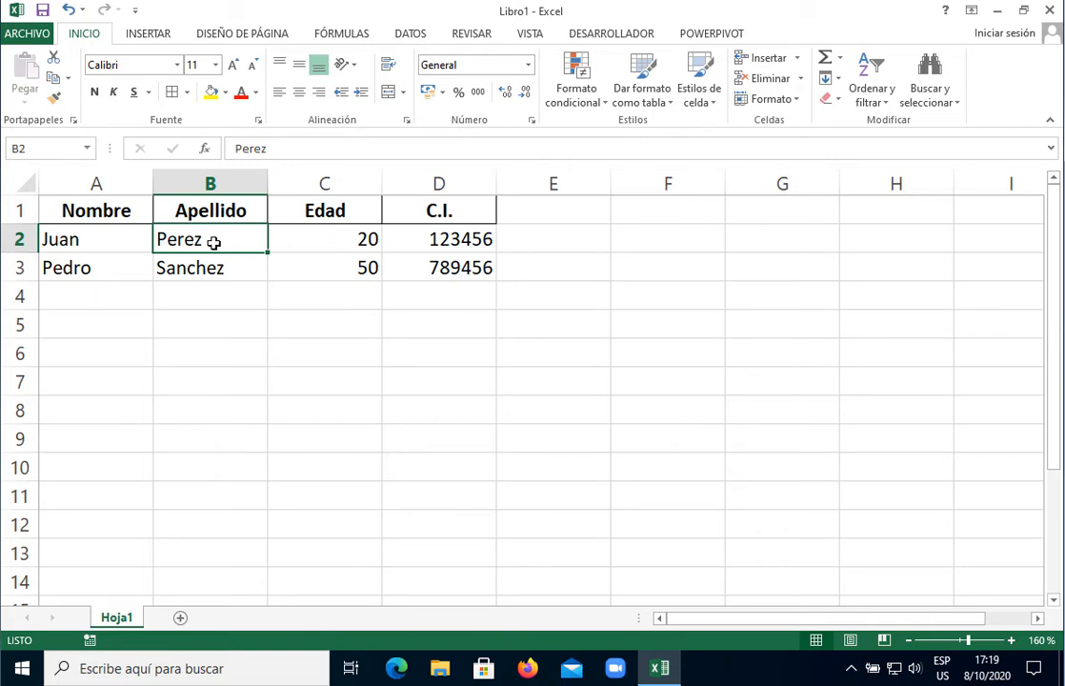
drag(211, 243, 333, 240)
click(213, 243)
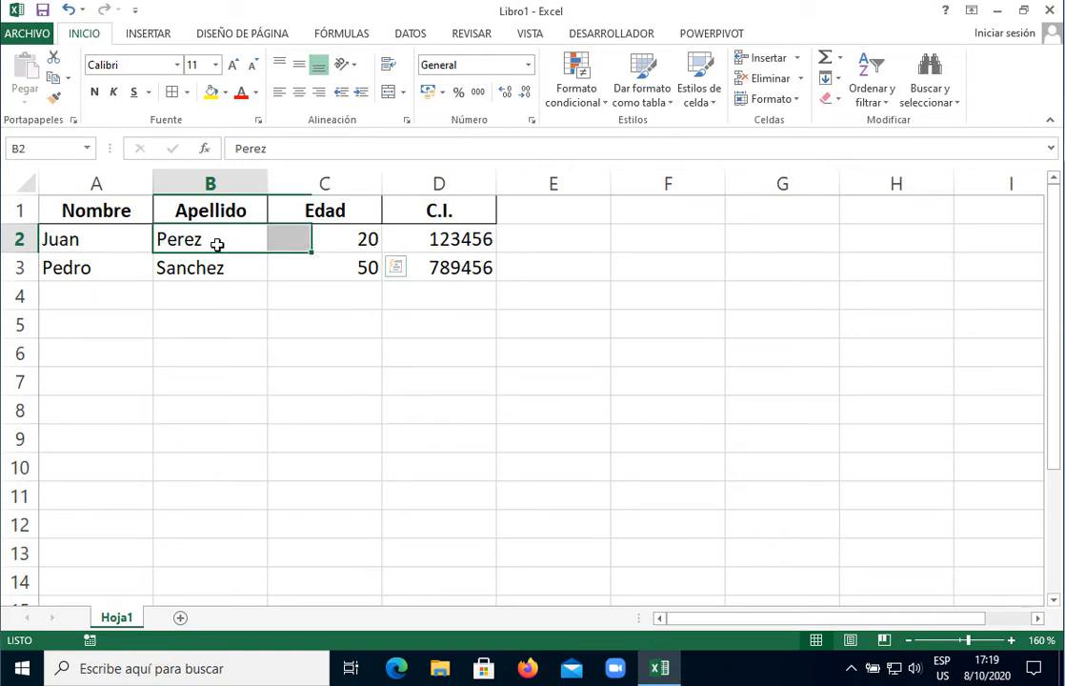
click(305, 243)
click(438, 244)
click(429, 267)
drag(312, 256, 97, 245)
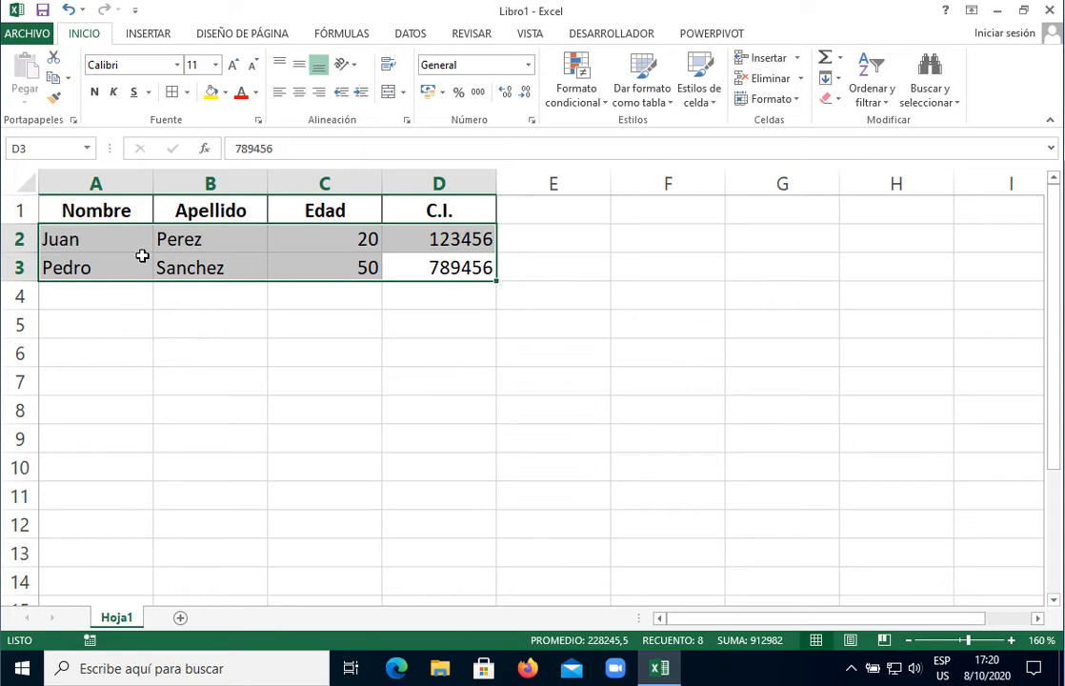
Step: Apply Todos los bordes to the data range A2:D3
click(124, 233)
click(112, 262)
click(128, 246)
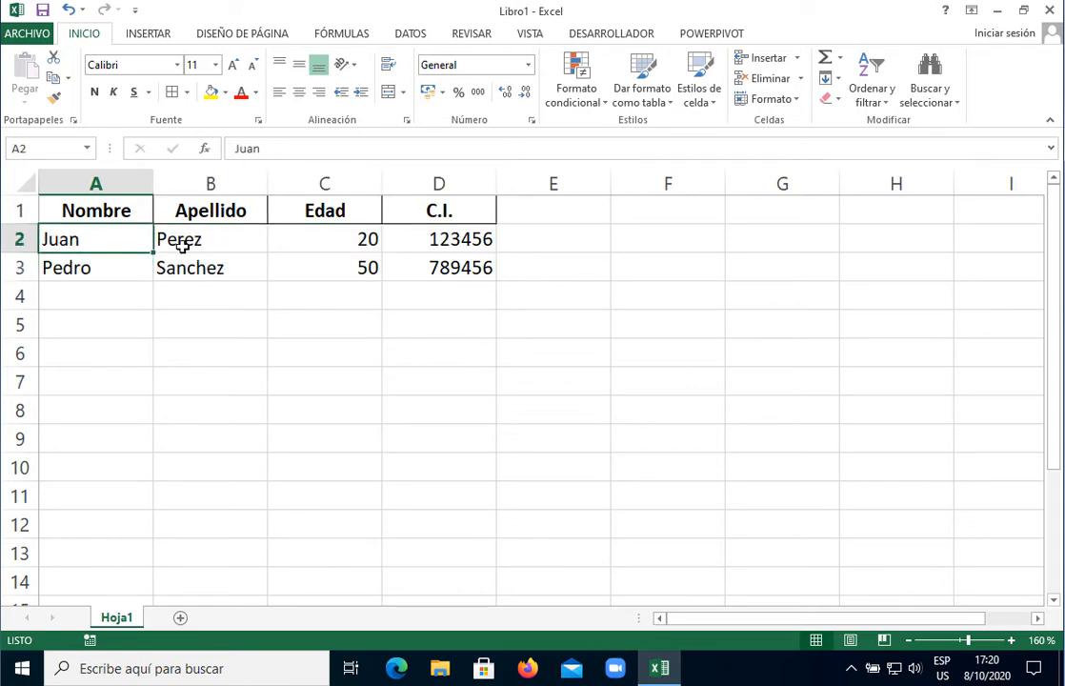
click(186, 241)
click(290, 240)
click(430, 265)
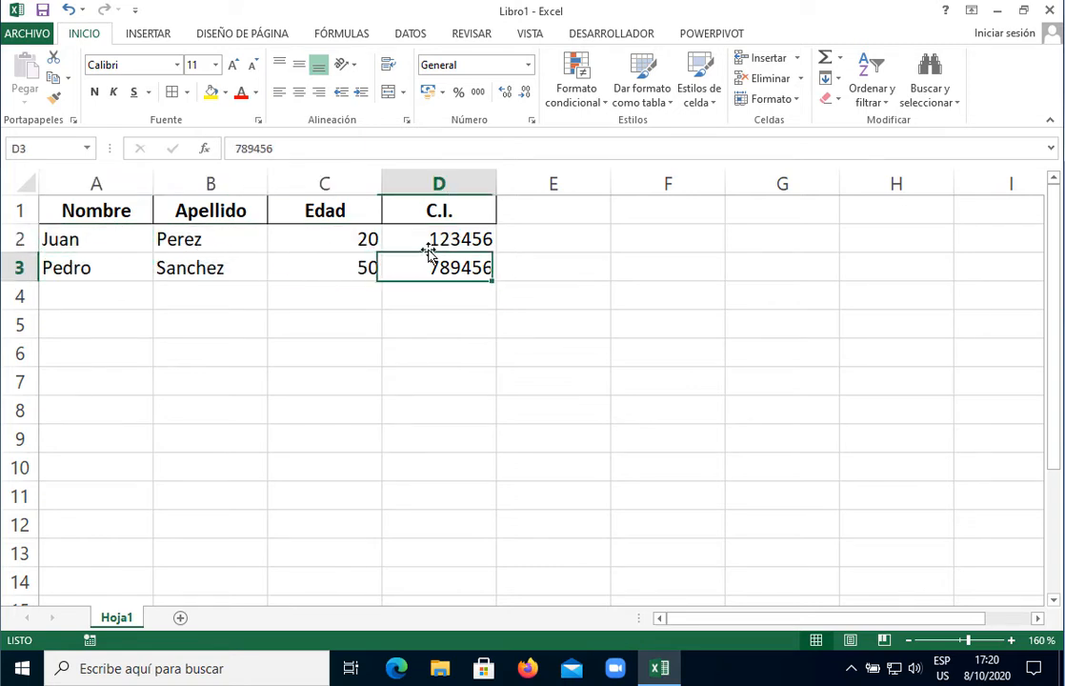
click(430, 245)
click(305, 267)
click(219, 267)
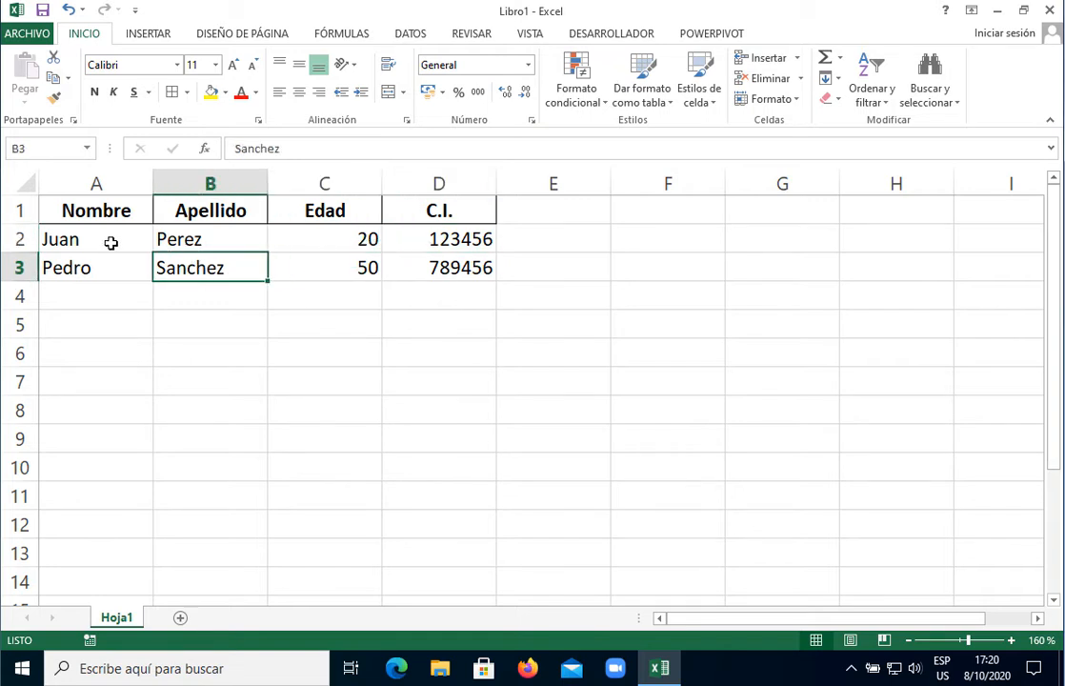
drag(112, 242, 429, 265)
click(173, 92)
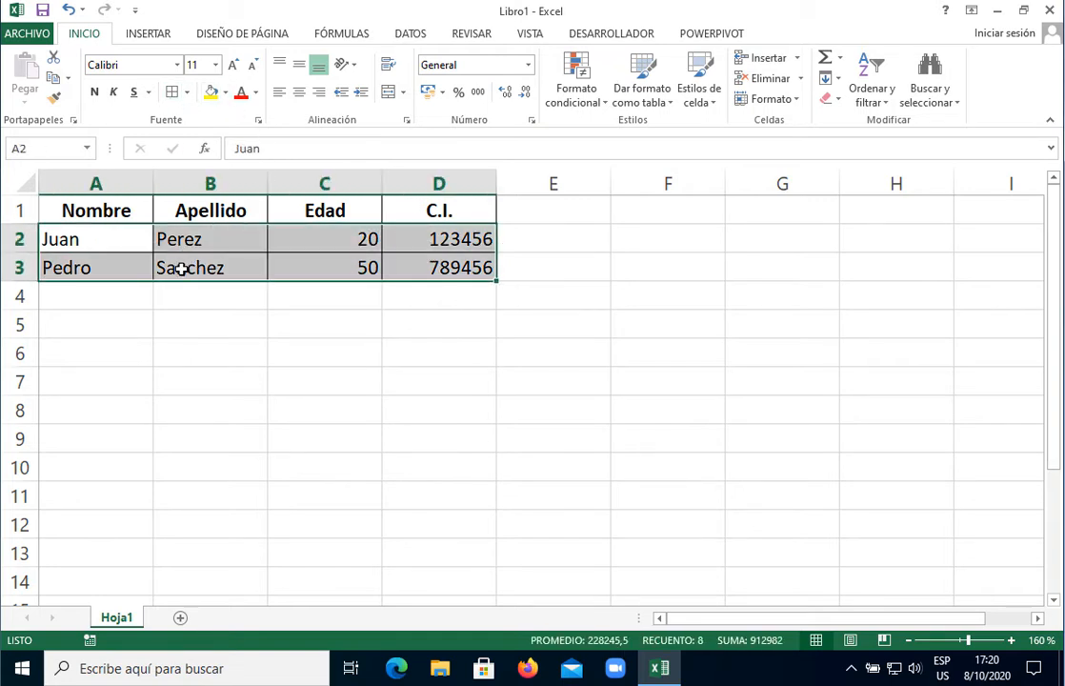
click(159, 318)
click(119, 247)
click(332, 272)
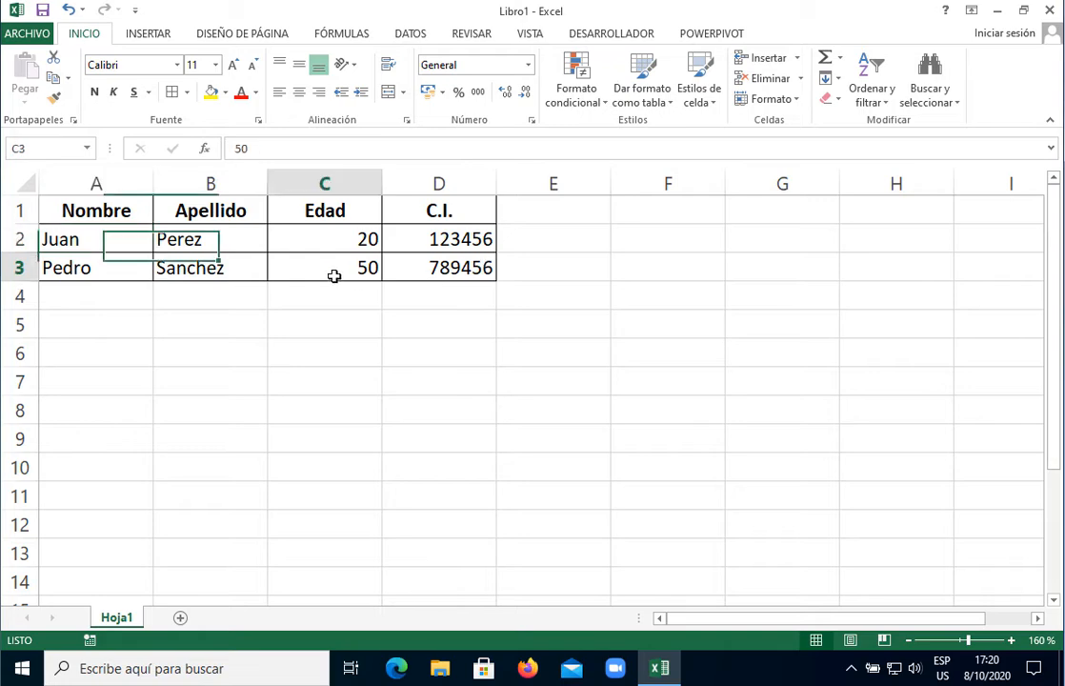
click(29, 36)
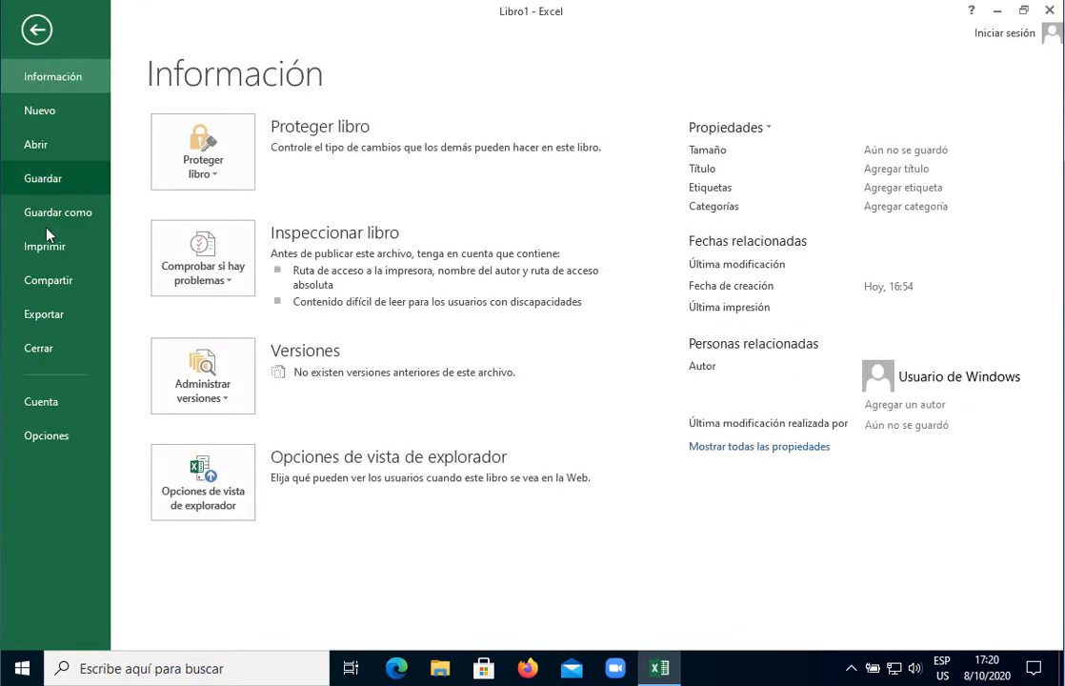
click(23, 245)
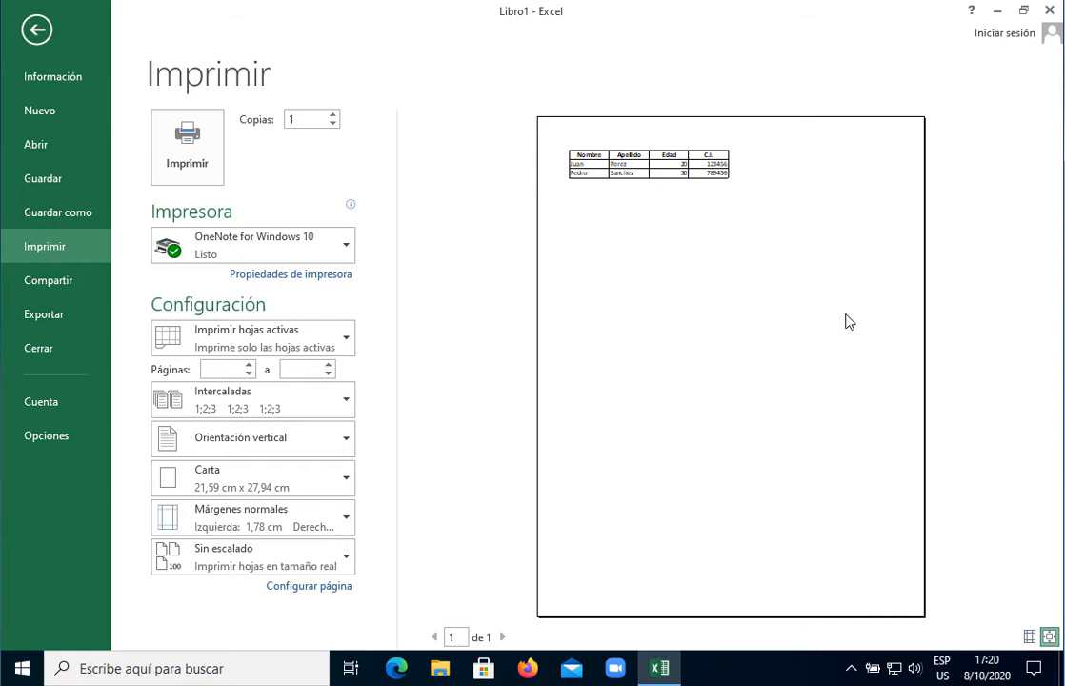
click(773, 327)
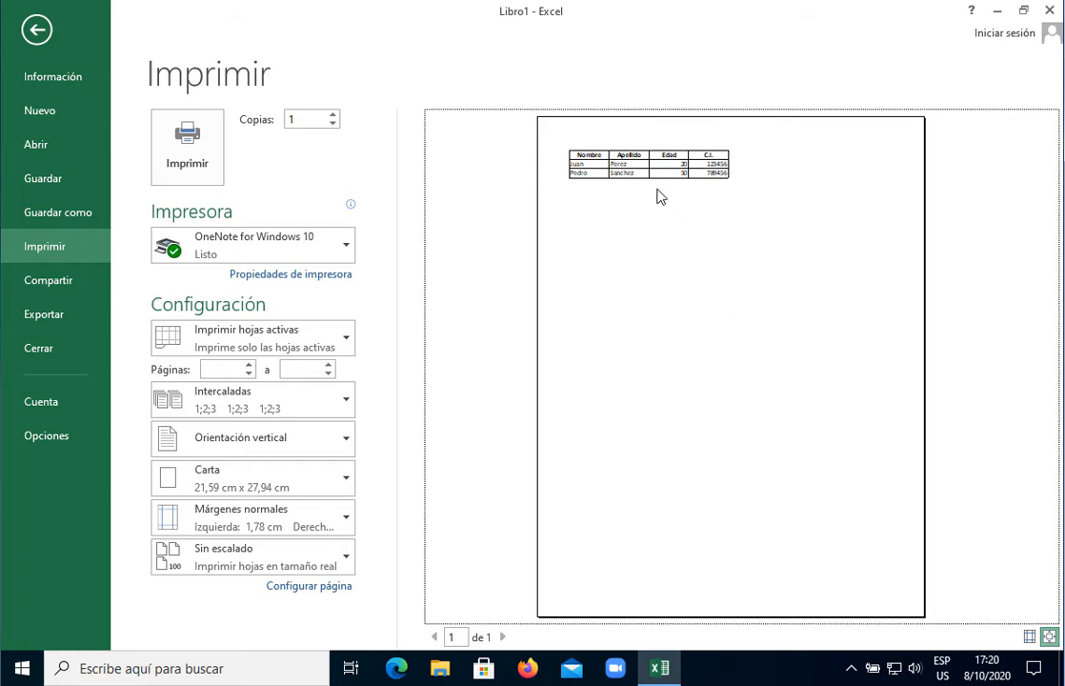
click(669, 209)
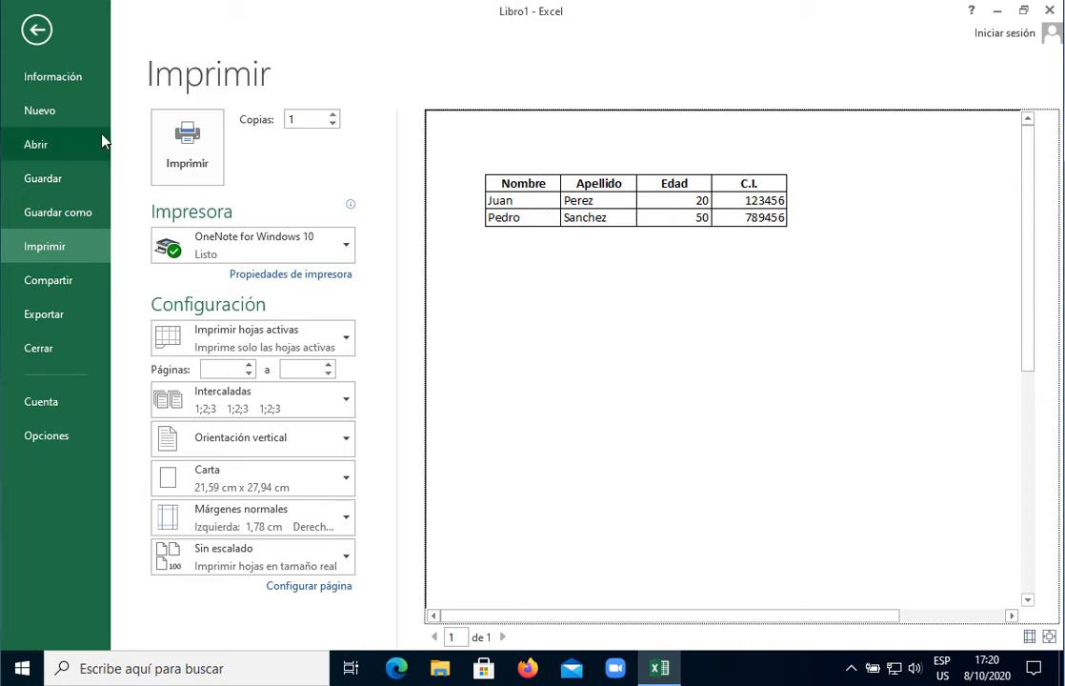
click(36, 38)
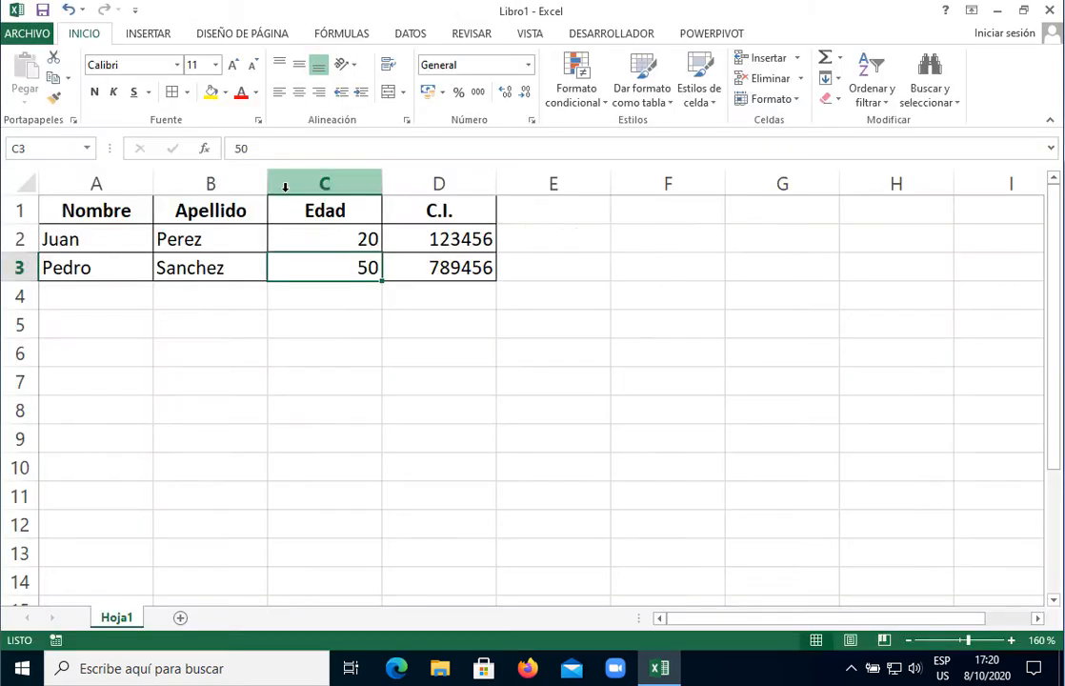
click(84, 240)
drag(81, 269, 464, 246)
click(86, 240)
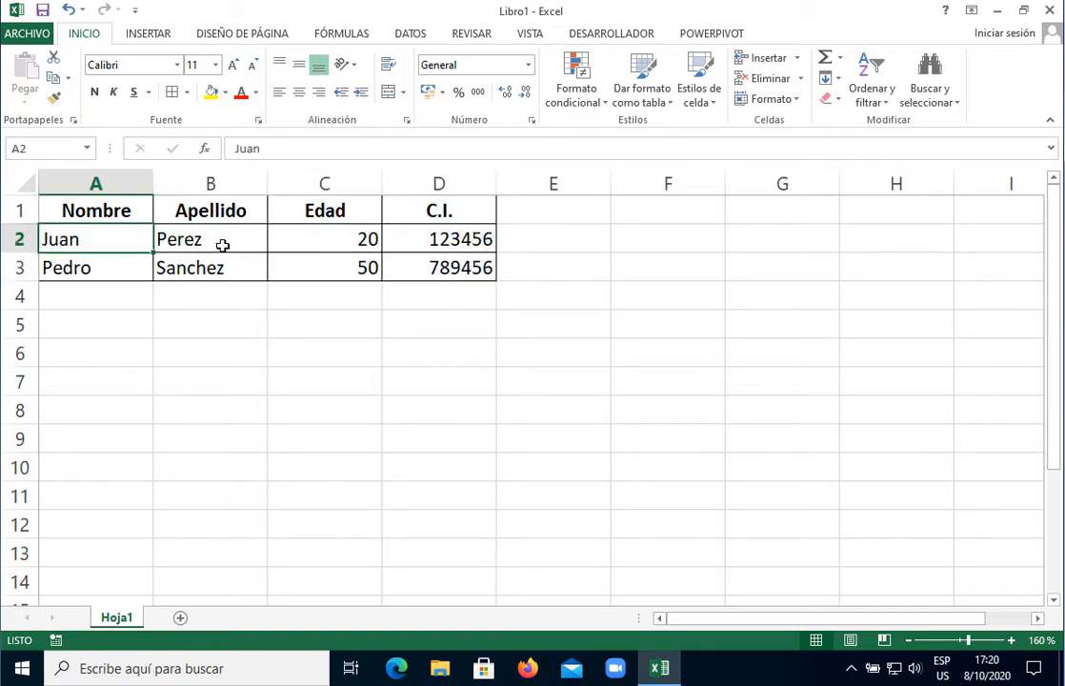
click(263, 243)
click(329, 241)
click(444, 243)
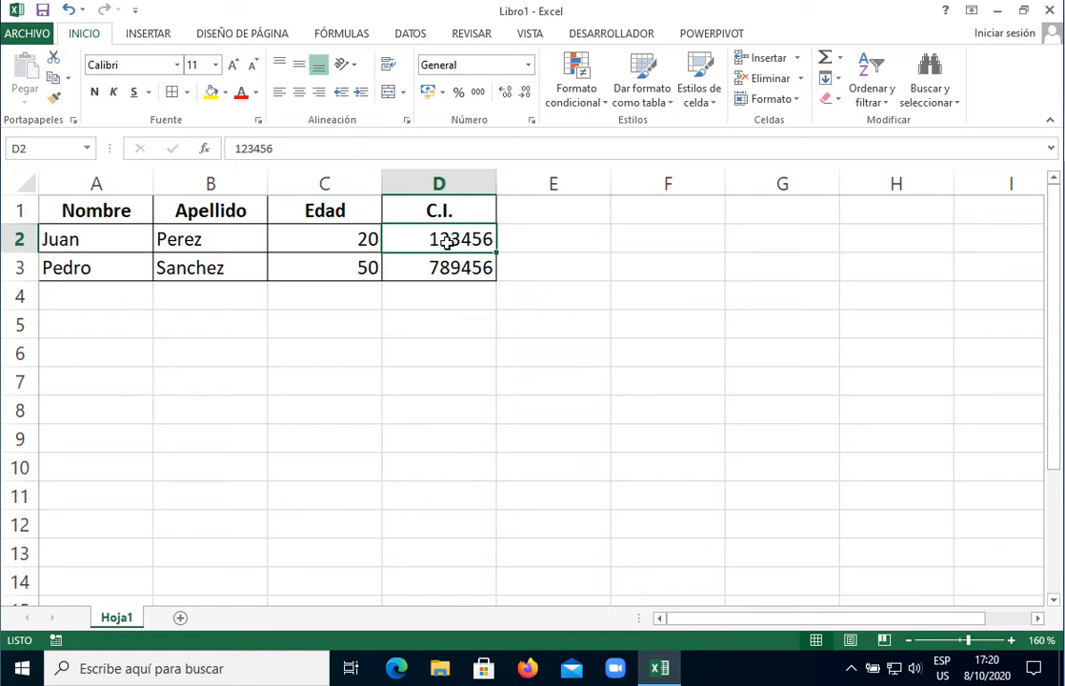
click(105, 244)
click(200, 241)
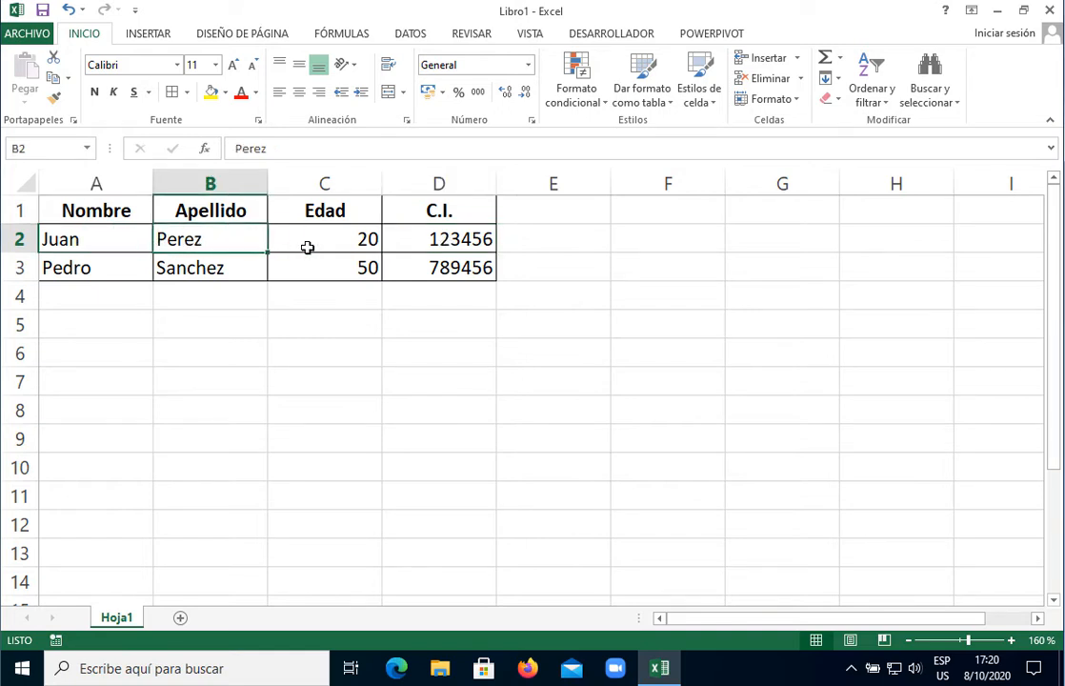
click(314, 246)
click(429, 244)
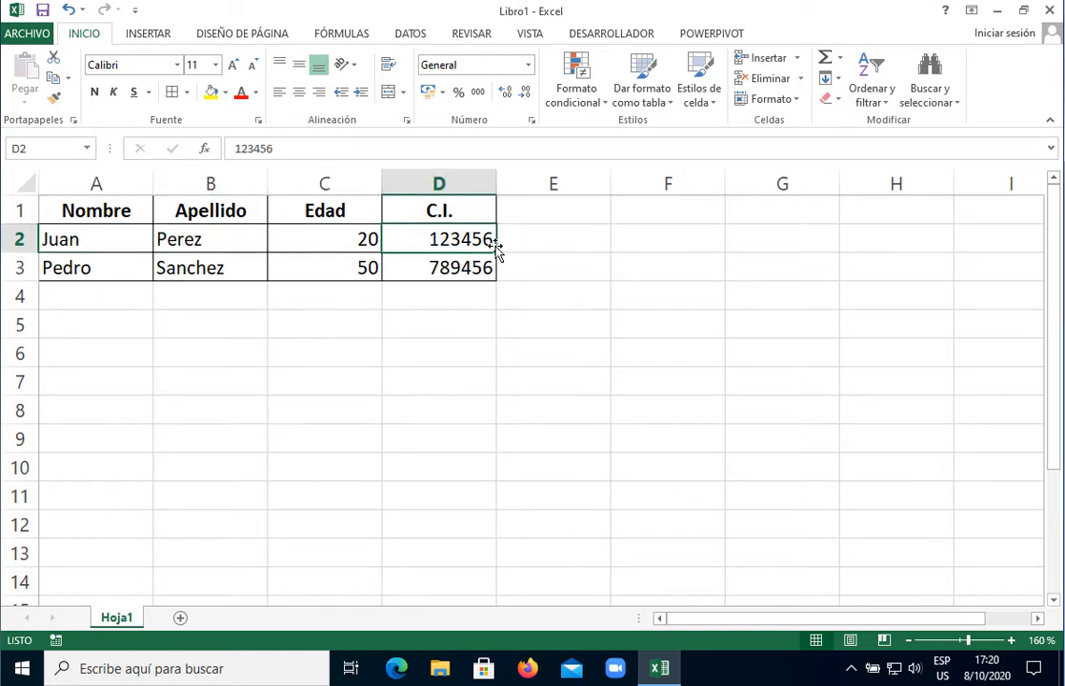
click(76, 268)
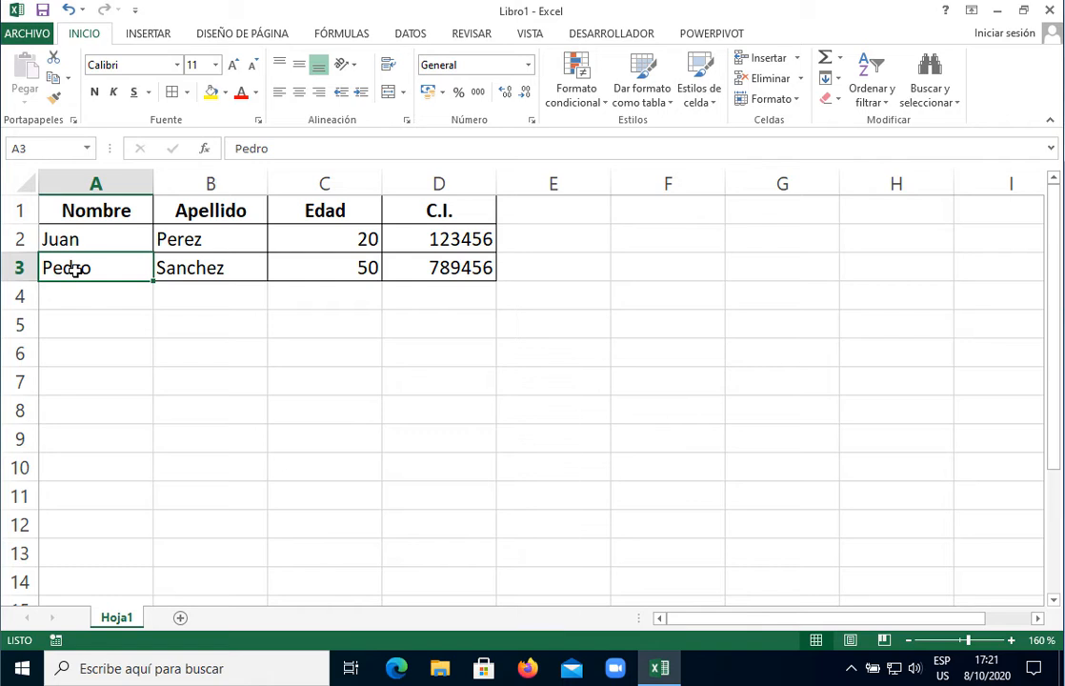
click(103, 233)
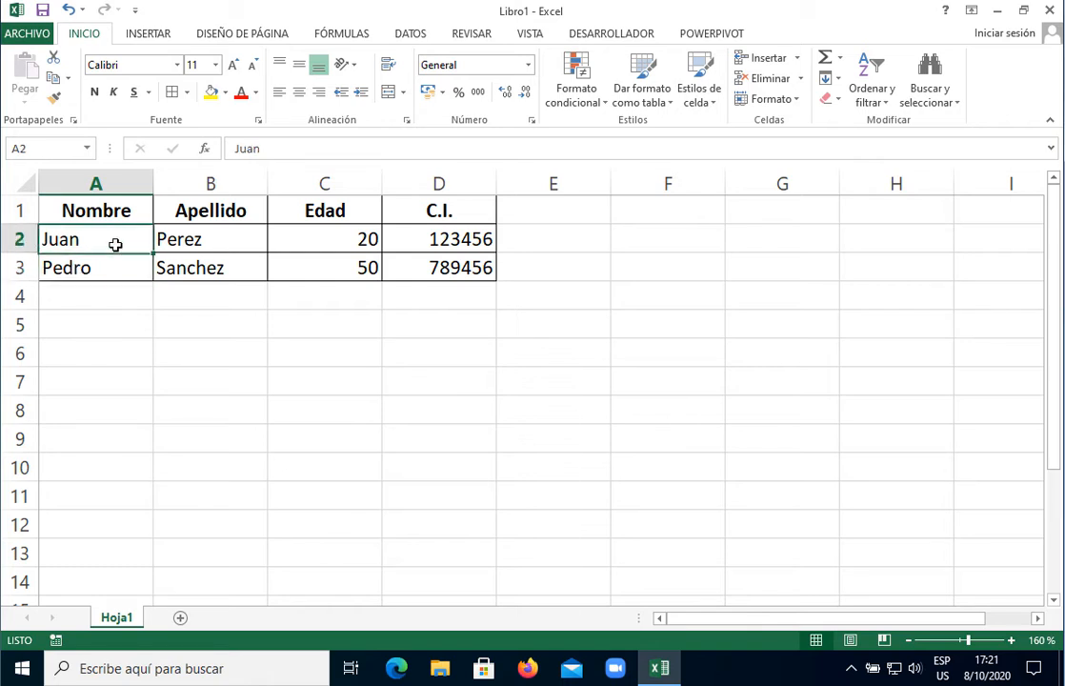
click(118, 266)
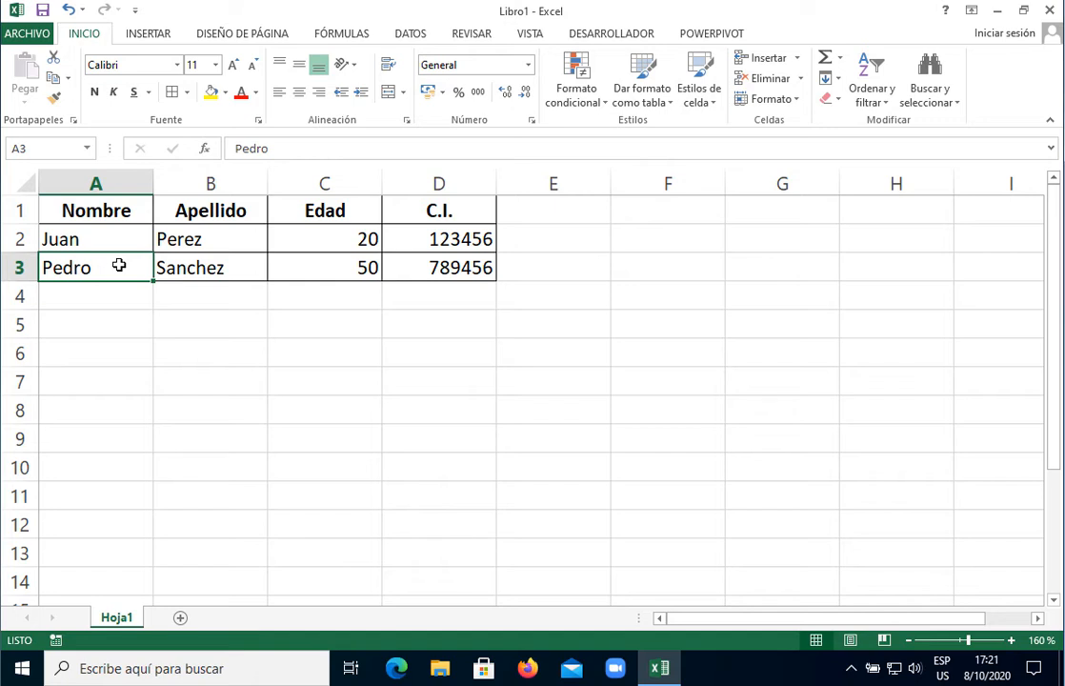
click(52, 238)
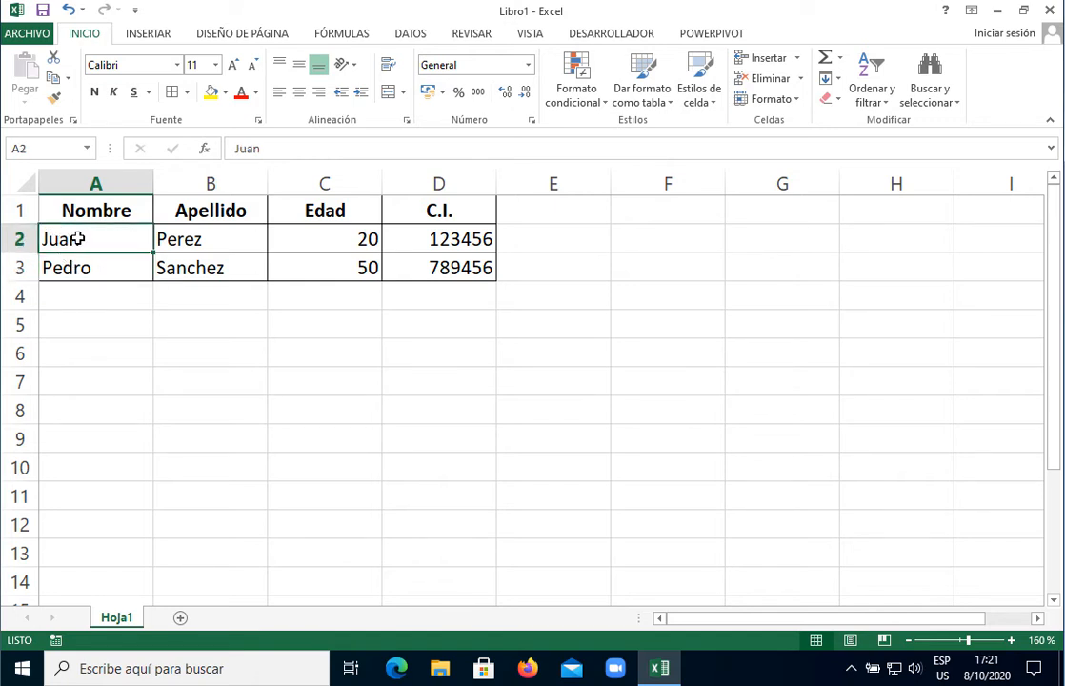
drag(76, 238, 438, 213)
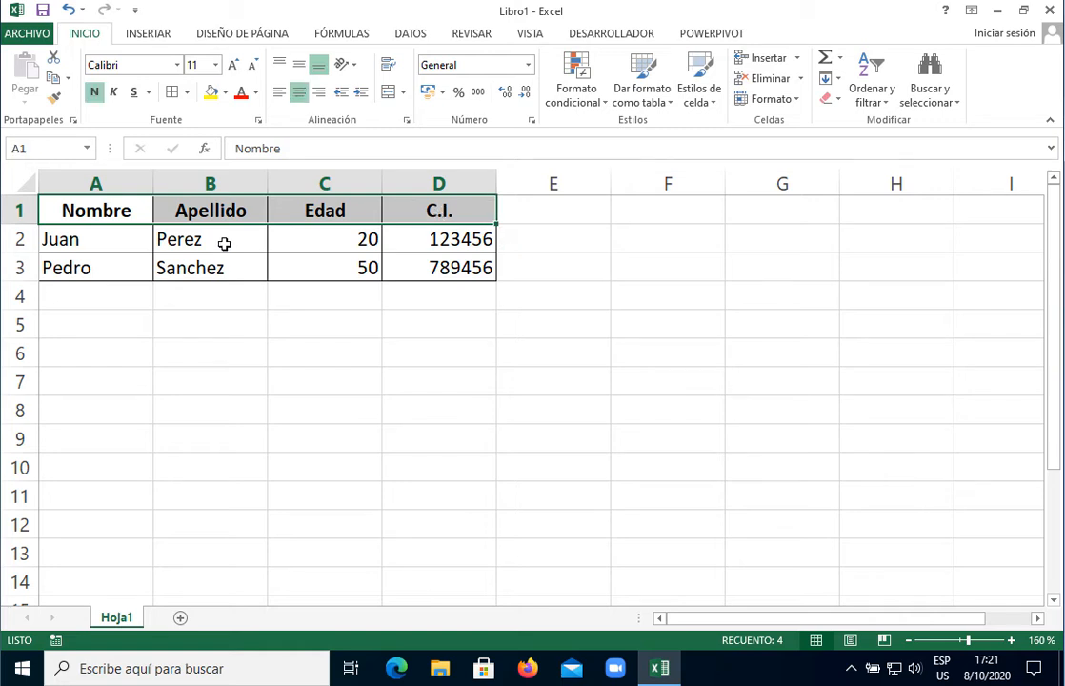
click(97, 238)
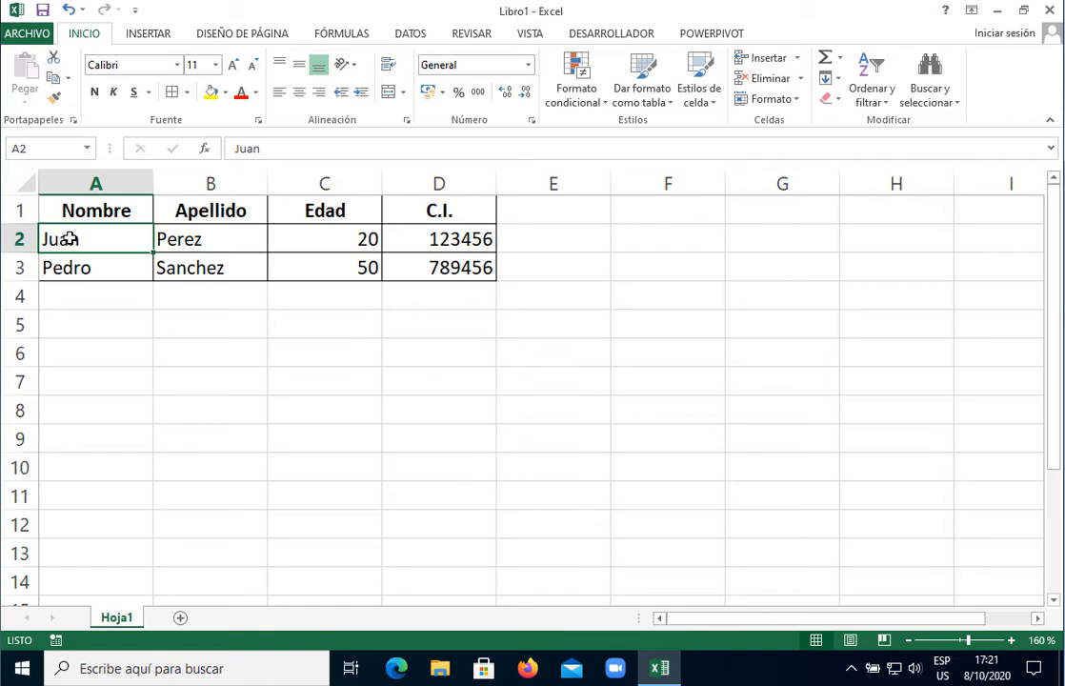
drag(70, 239, 114, 245)
click(89, 272)
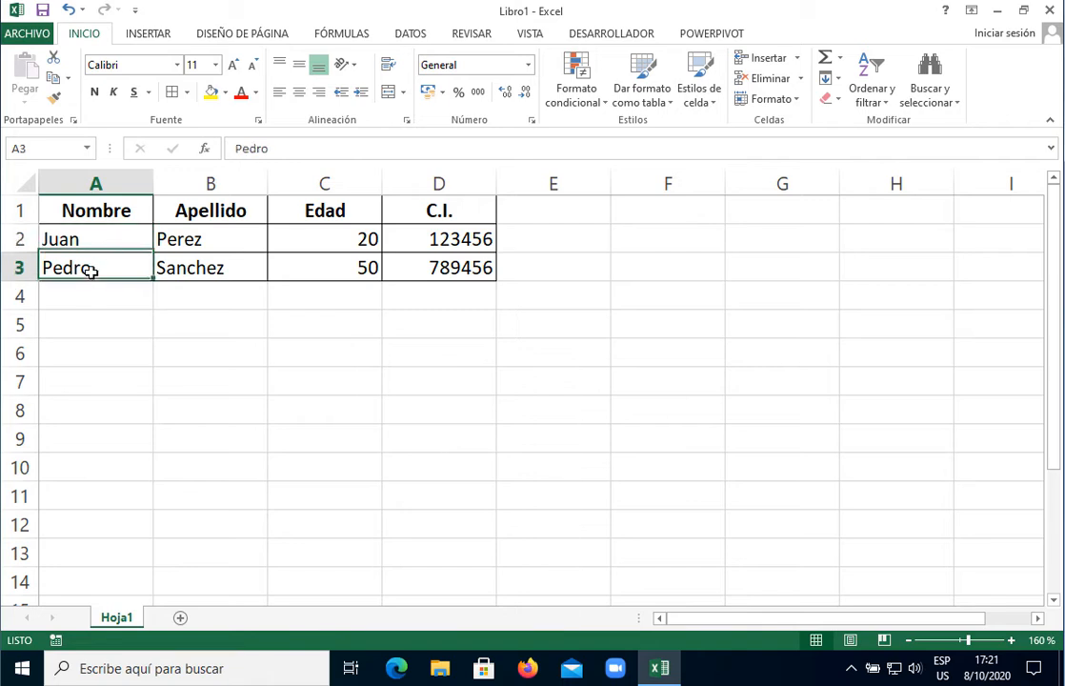
click(105, 243)
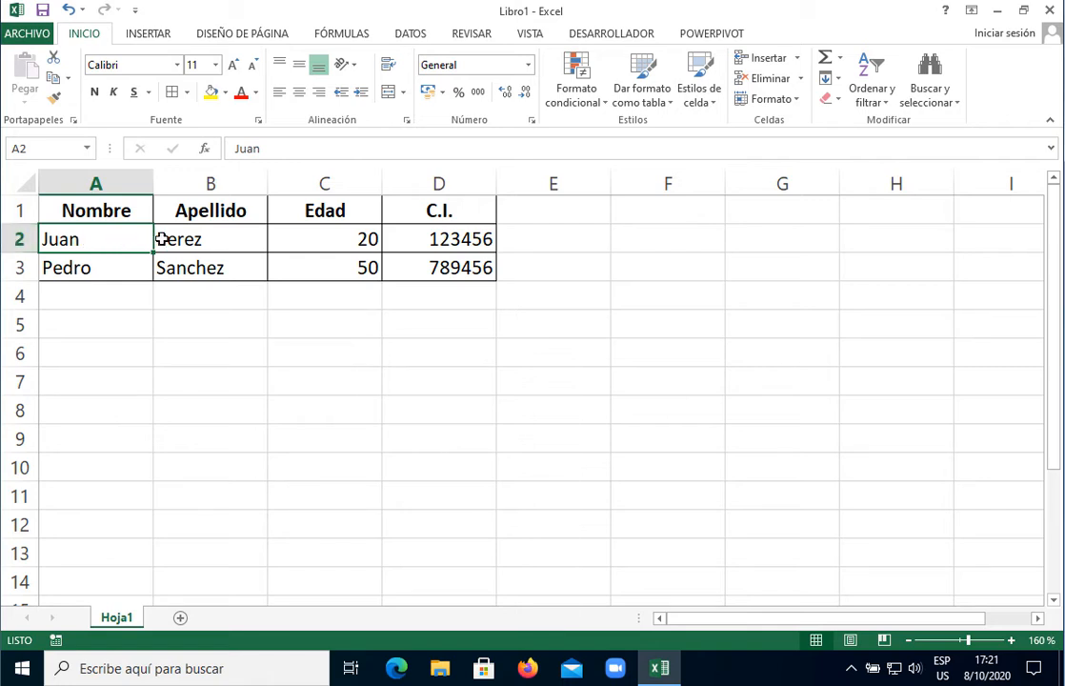
key(Right)
key(Right)
key(Right)
key(Left)
key(Left)
key(Left)
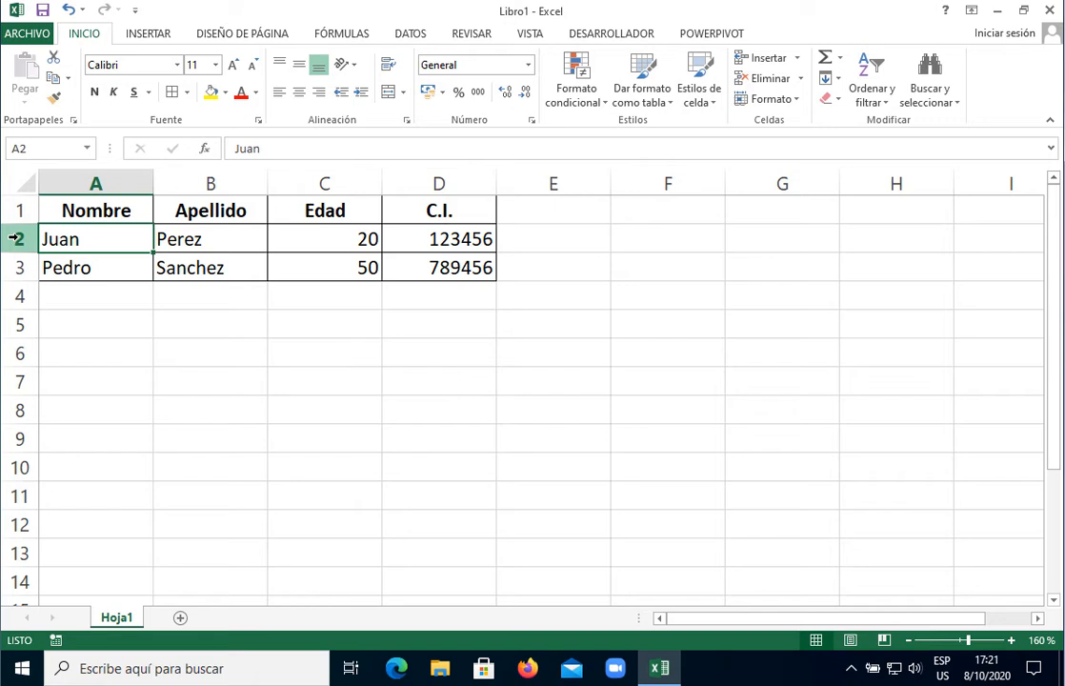
click(15, 239)
click(50, 239)
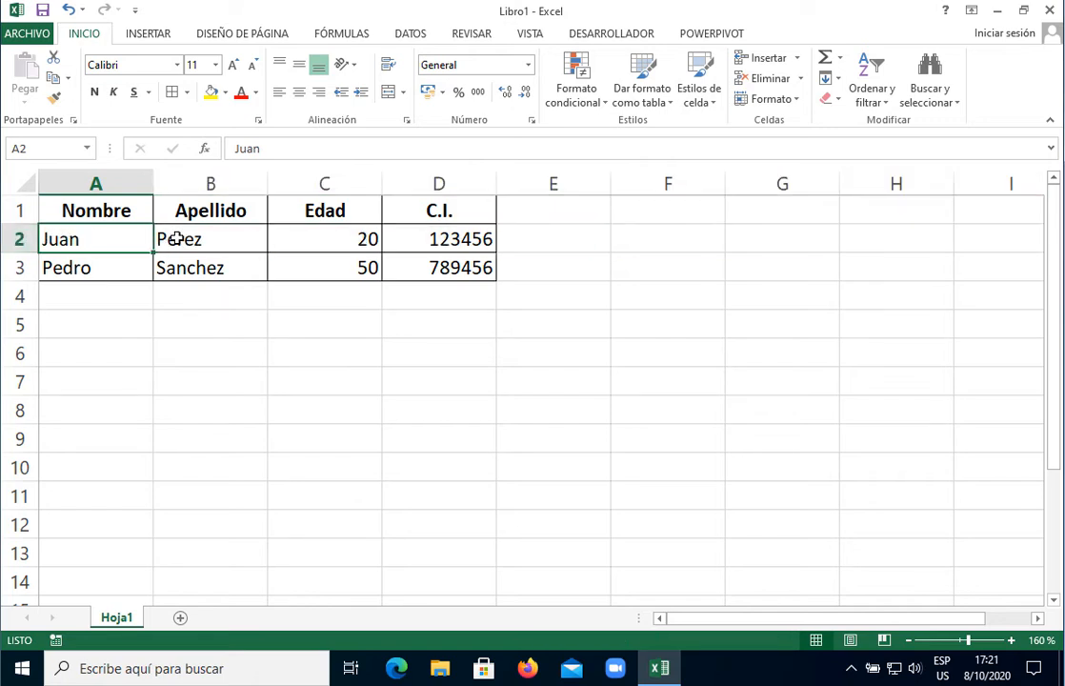
key(Right)
key(Right)
key(Right)
click(11, 239)
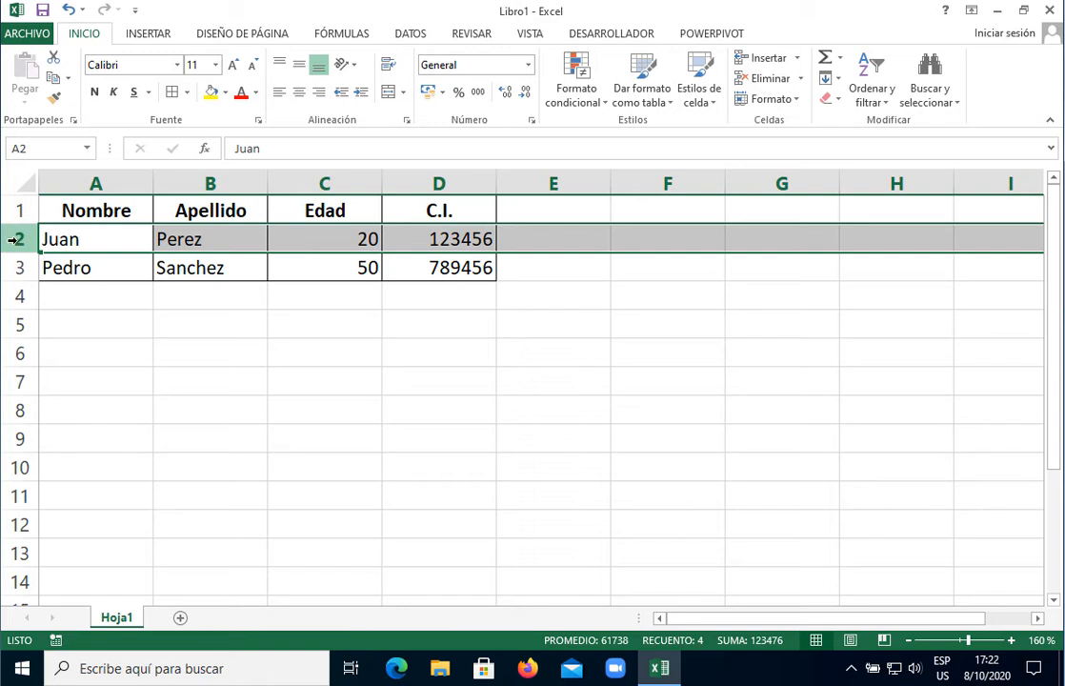
Step: Insert a blank row 2 above the first record with Ctrl+Plus
right_click(13, 239)
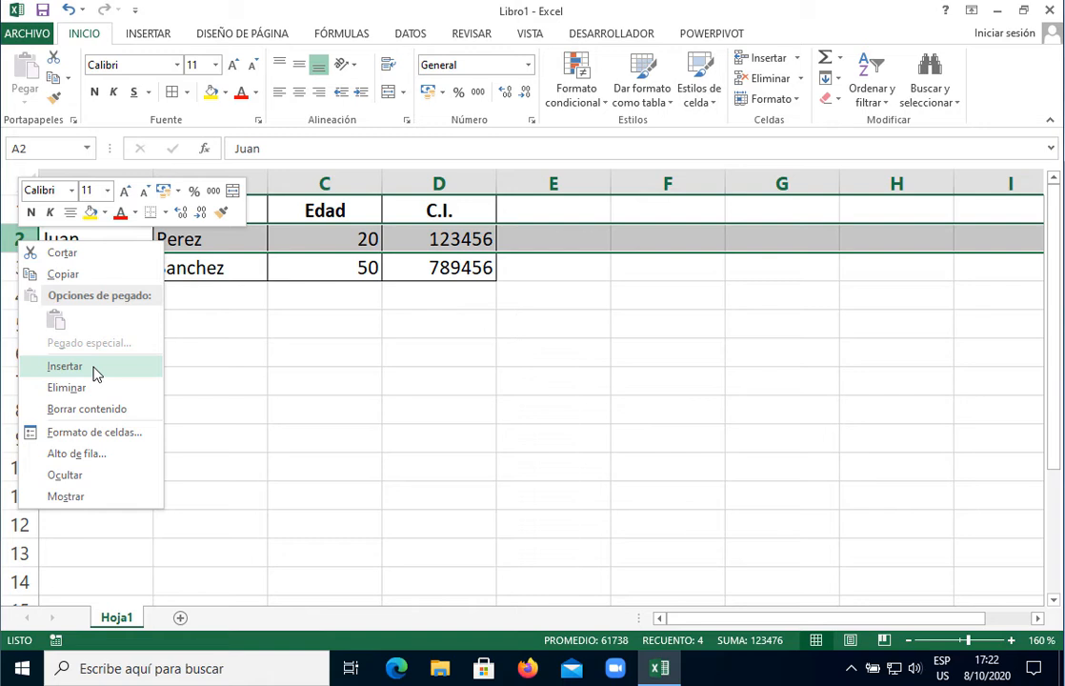
key(Escape)
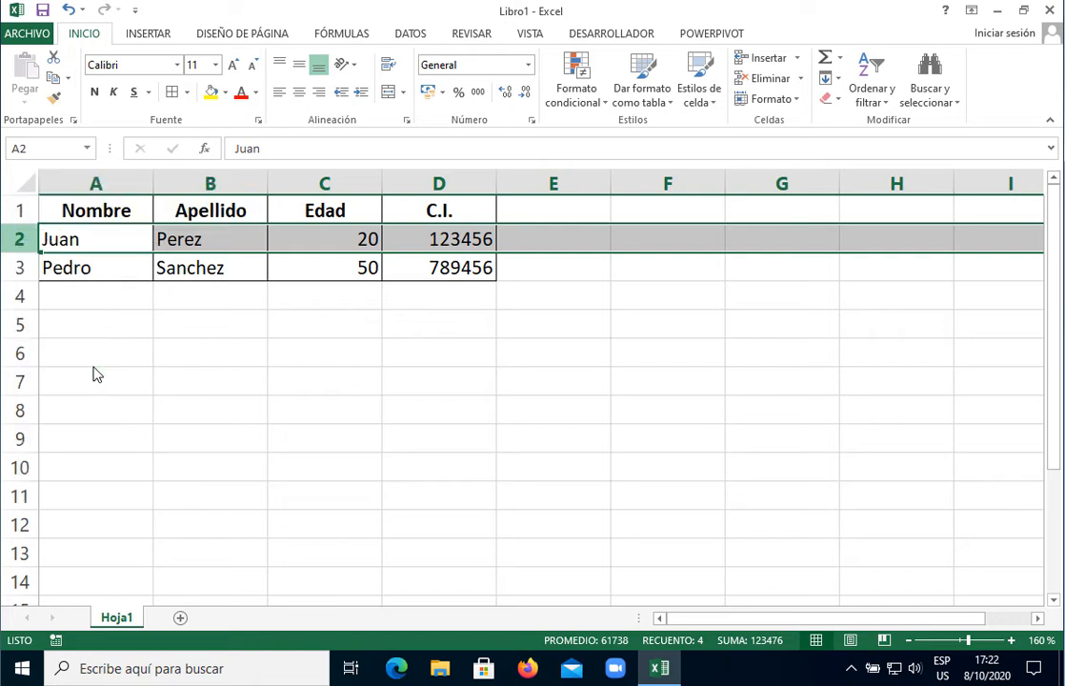
key(ctrl+plus)
click(67, 238)
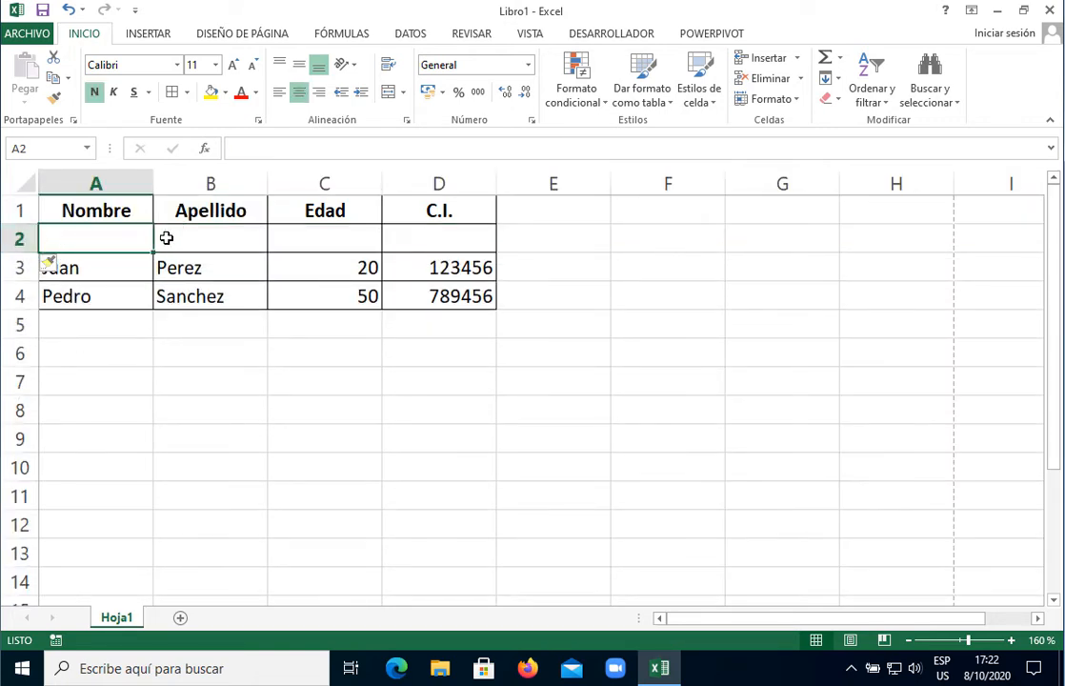
drag(166, 238, 440, 240)
click(229, 340)
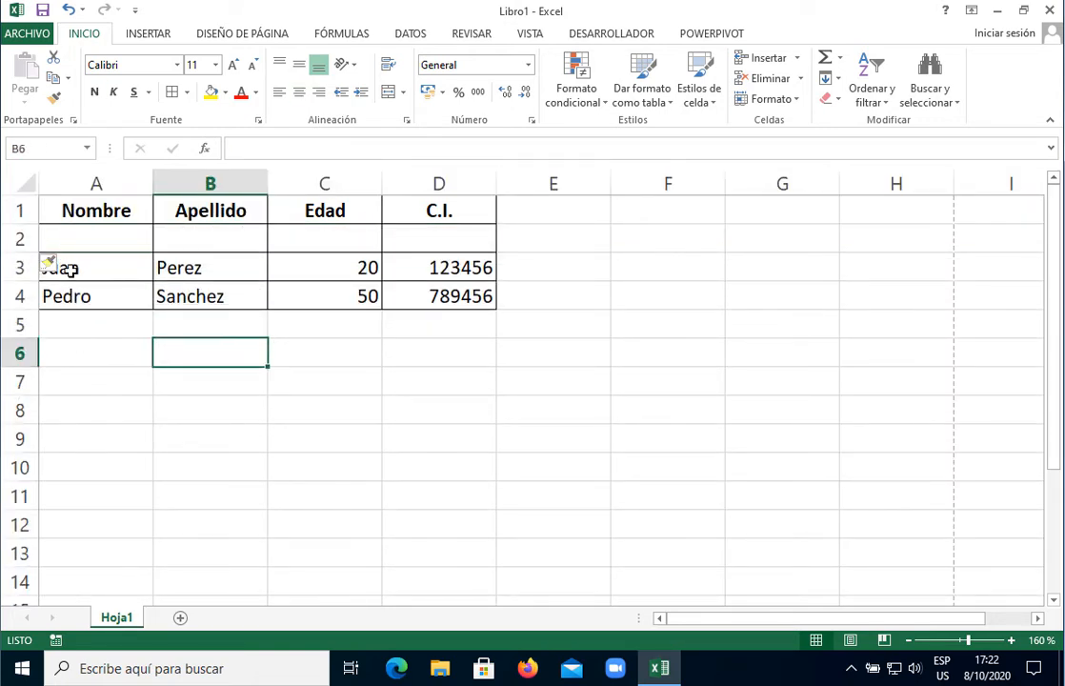
drag(66, 238, 447, 247)
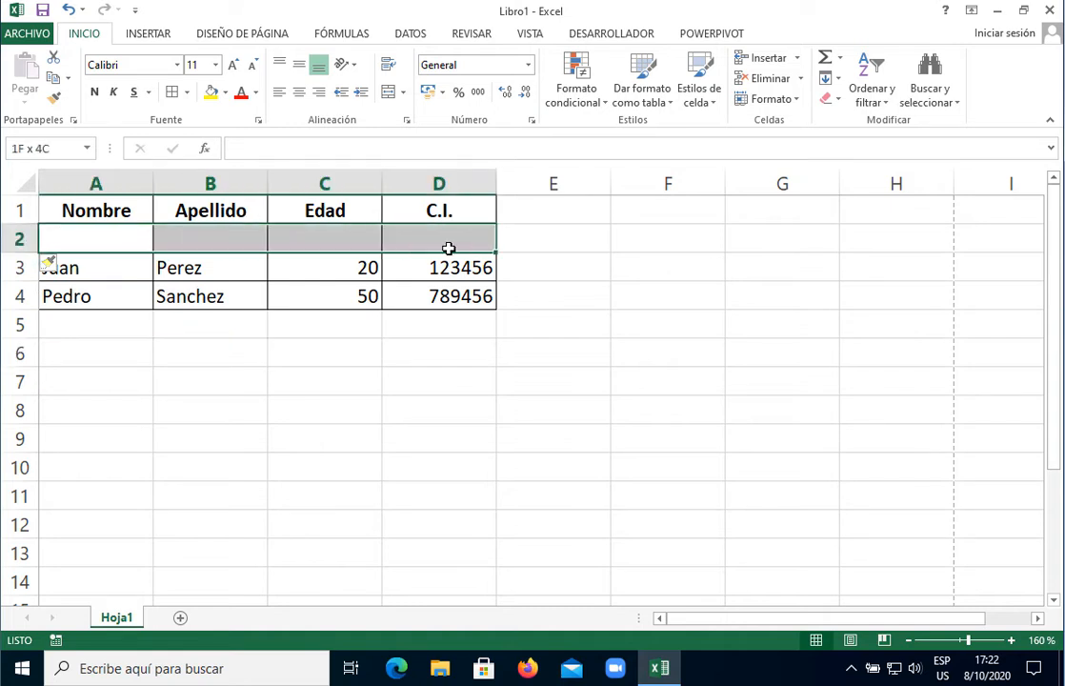
drag(147, 273, 440, 296)
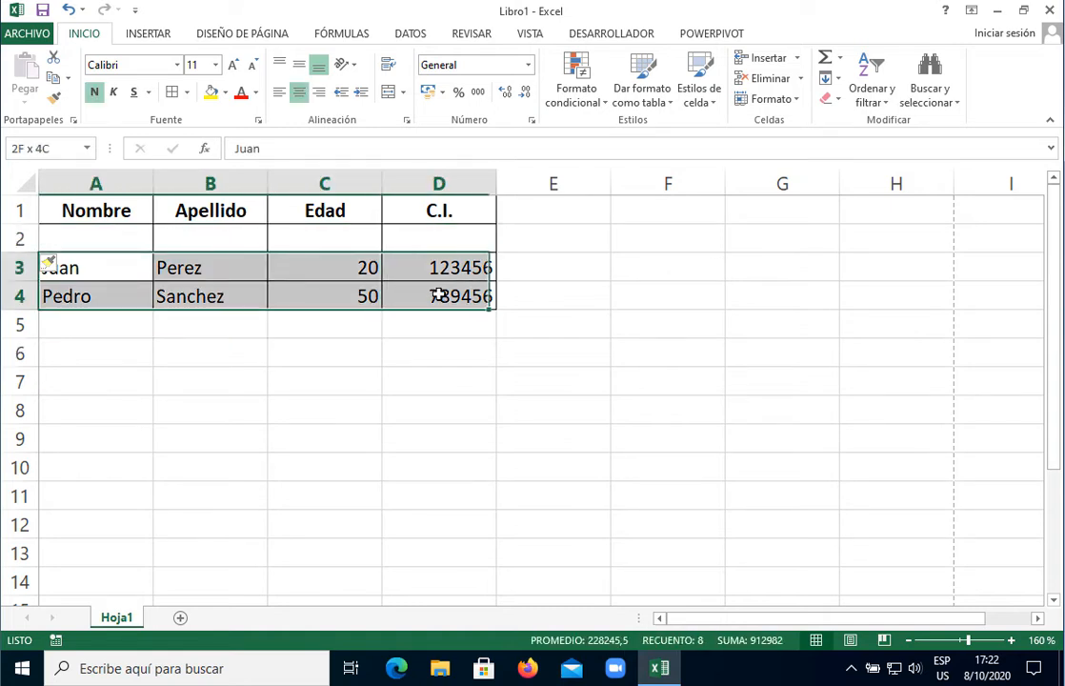
click(253, 371)
click(92, 406)
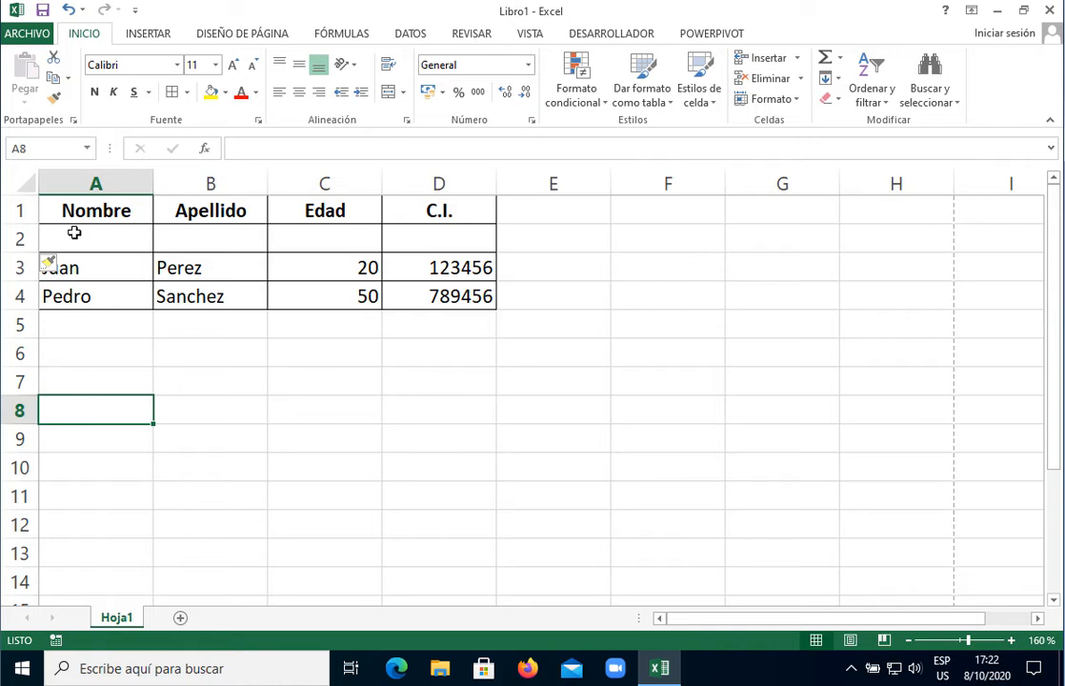
click(19, 212)
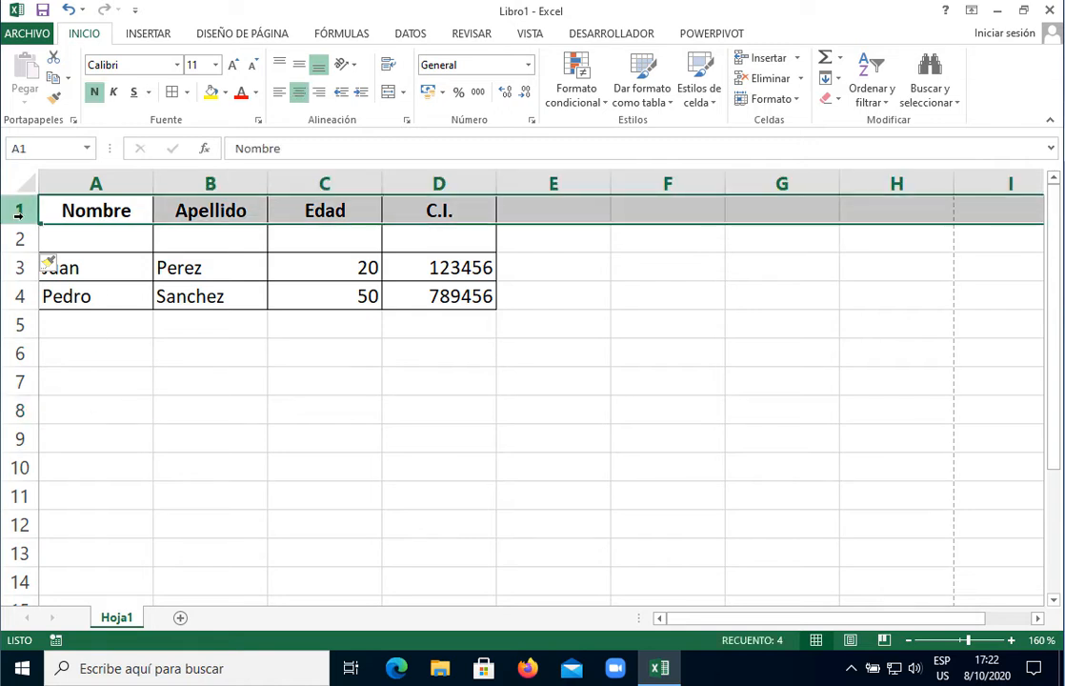
click(219, 210)
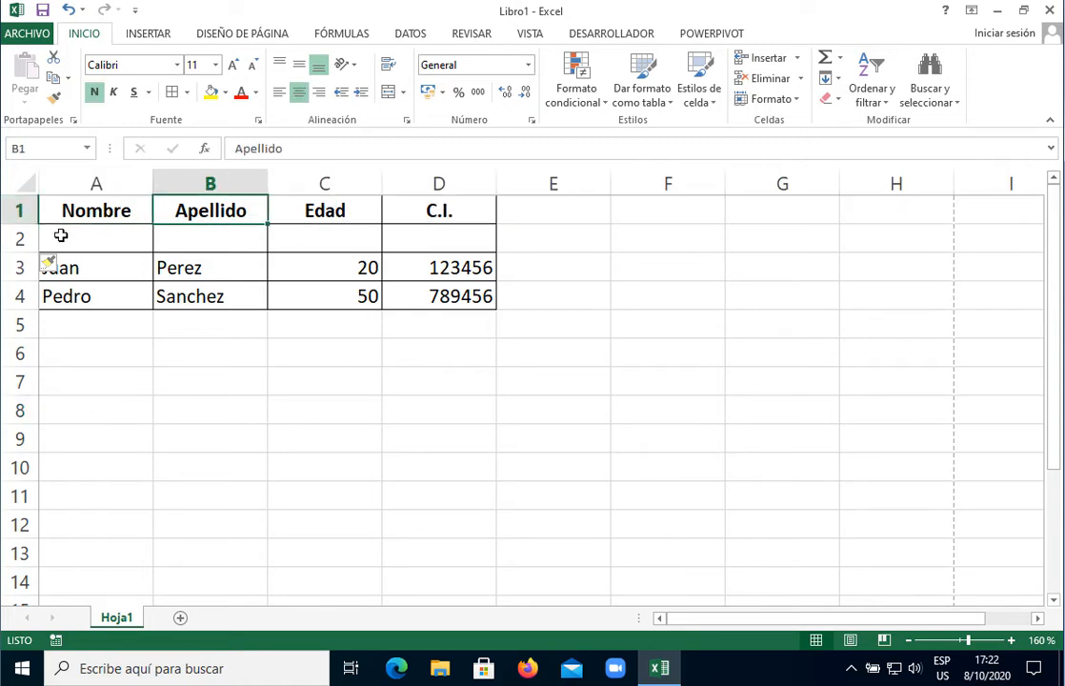
drag(16, 239, 408, 243)
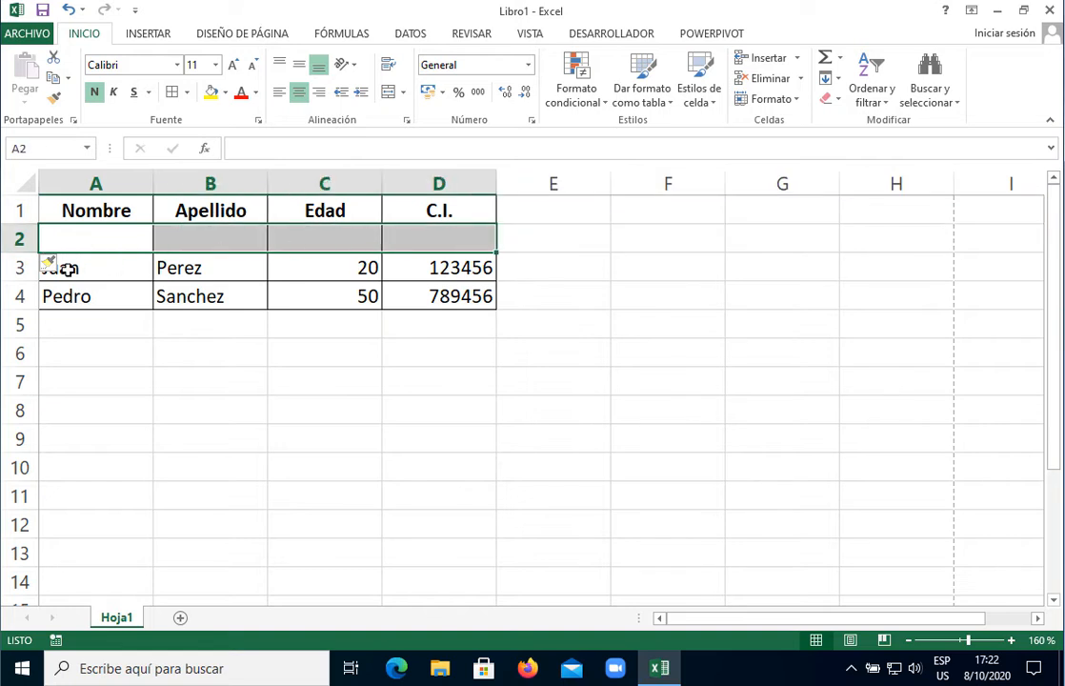
drag(21, 267, 404, 270)
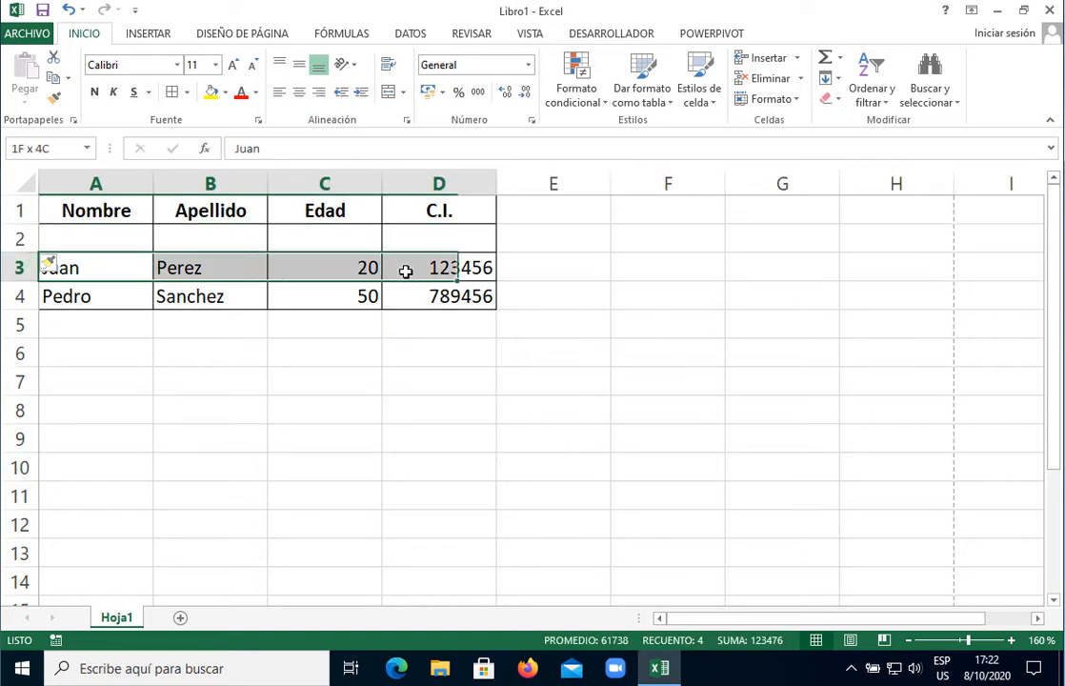
drag(114, 297, 448, 310)
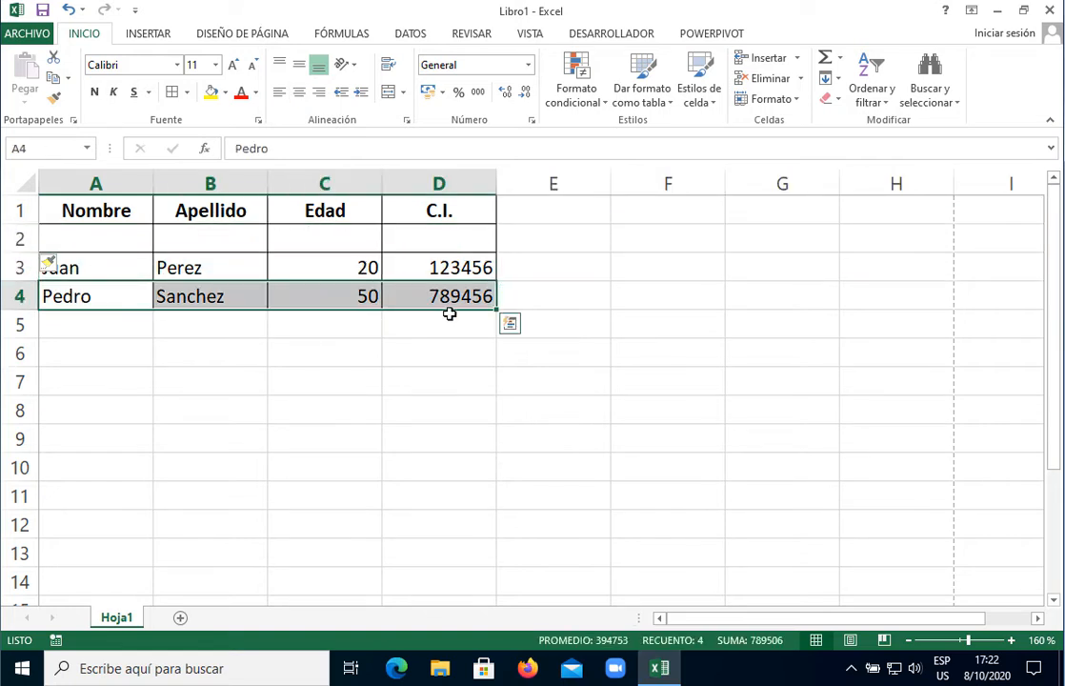
click(297, 371)
click(106, 234)
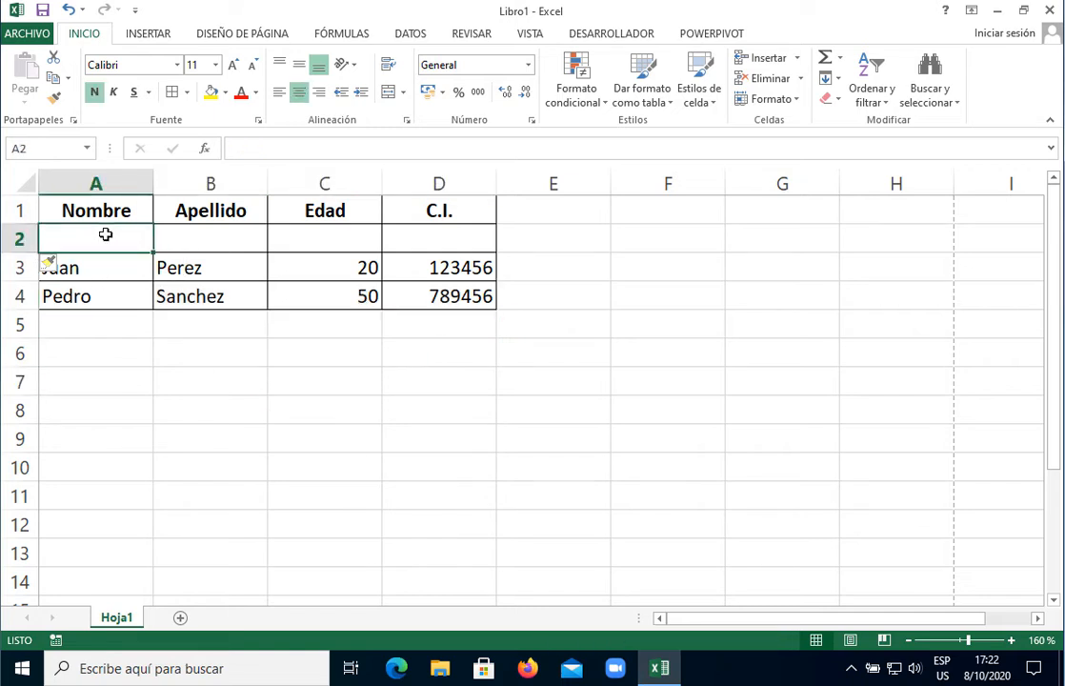
Step: Fill row 2 with a new first name, surname, age 18 and ID number
text(Jav)
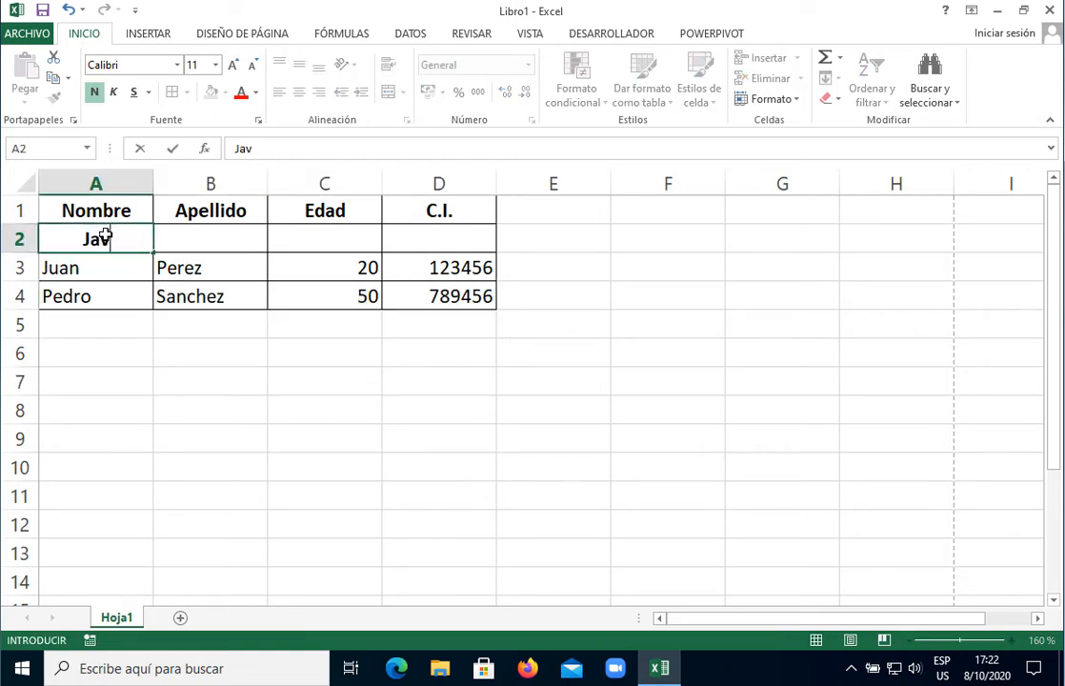
text(ir)
key(BackSpace)
key(BackSpace)
key(BackSpace)
key(BackSpace)
click(114, 380)
click(91, 243)
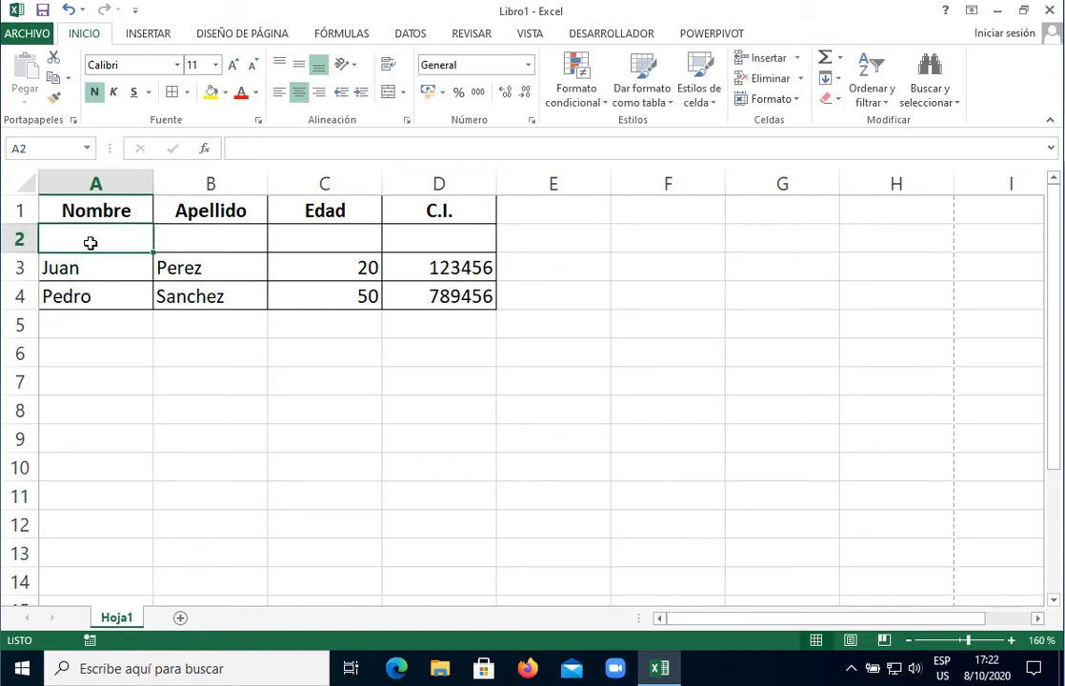
text(Ja)
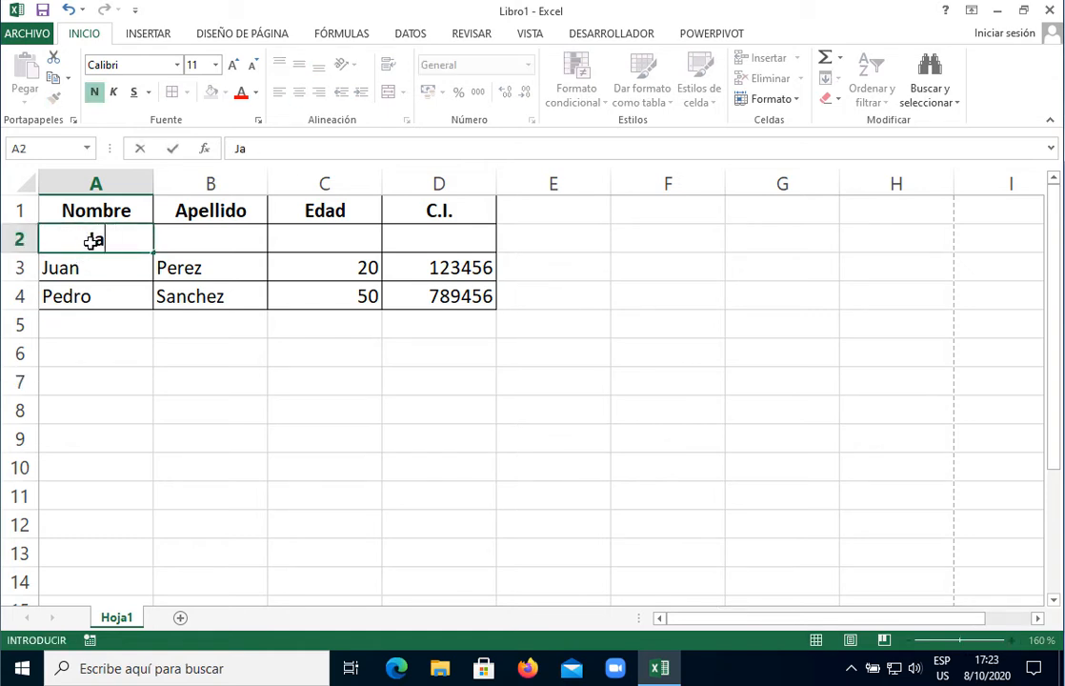
text(vier)
key(Tab)
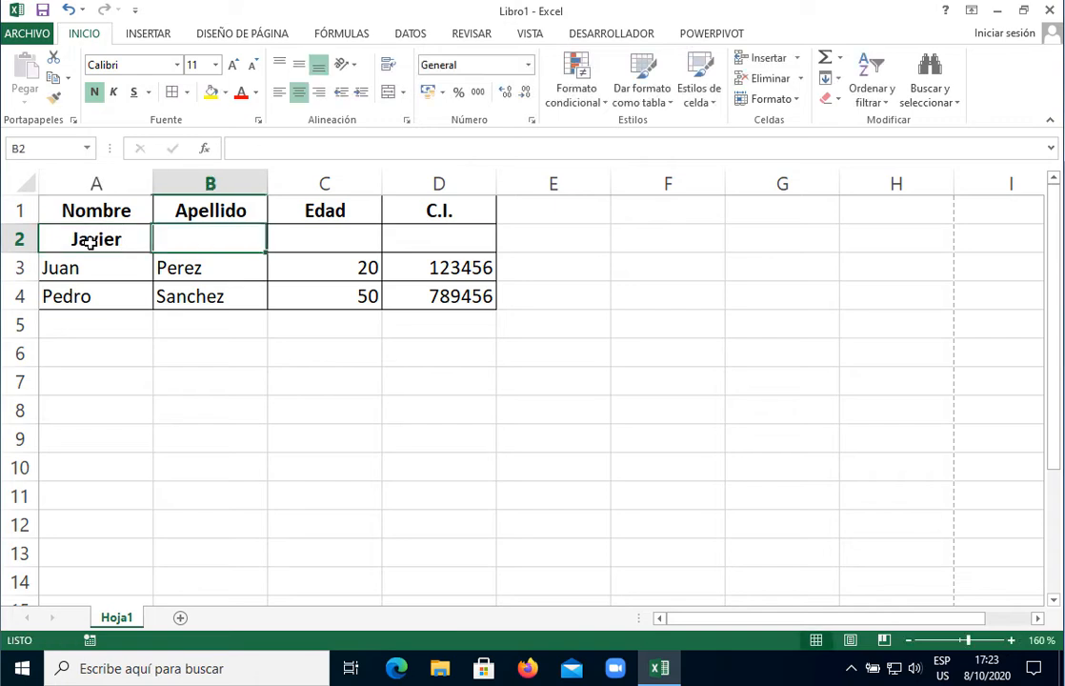
text(Pan)
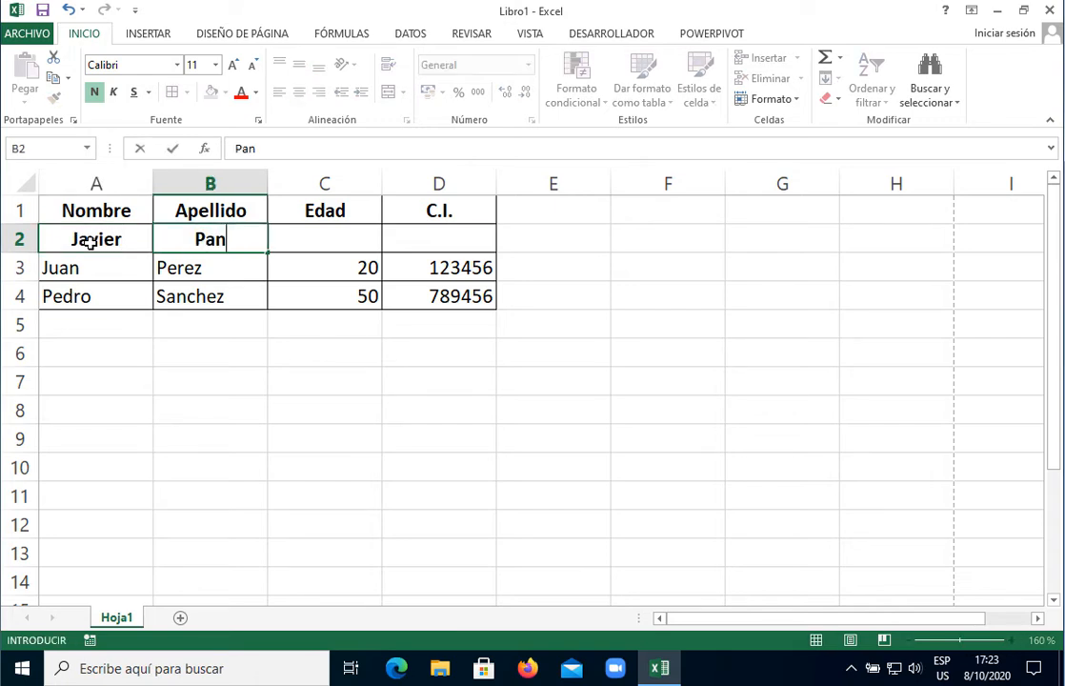
text(dique)
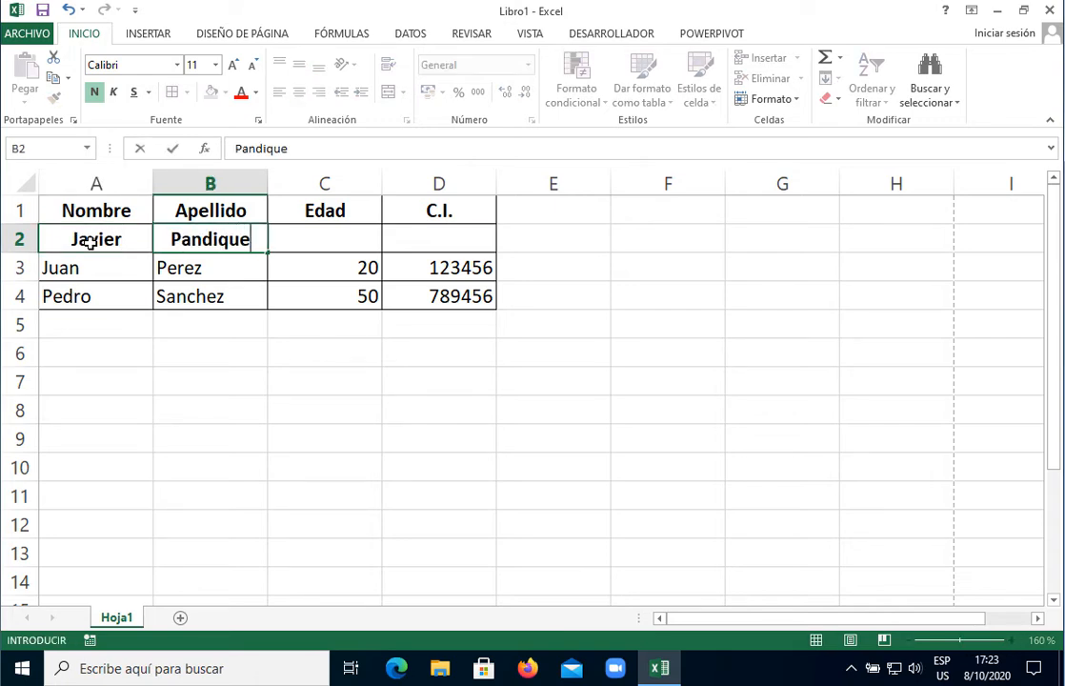
click(305, 230)
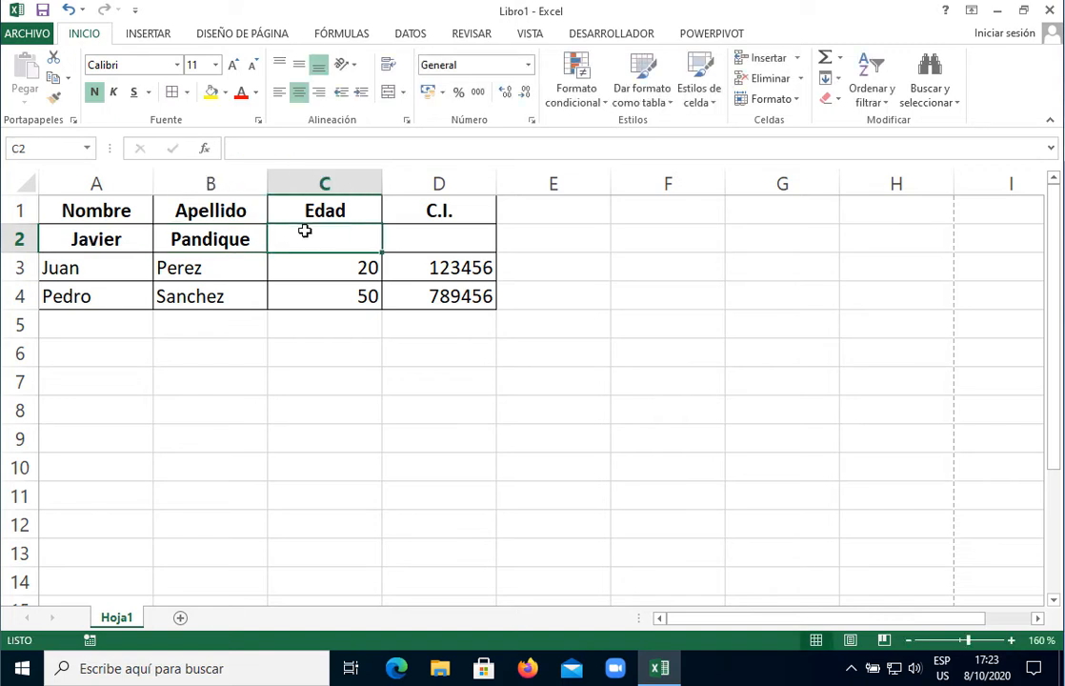
text(18)
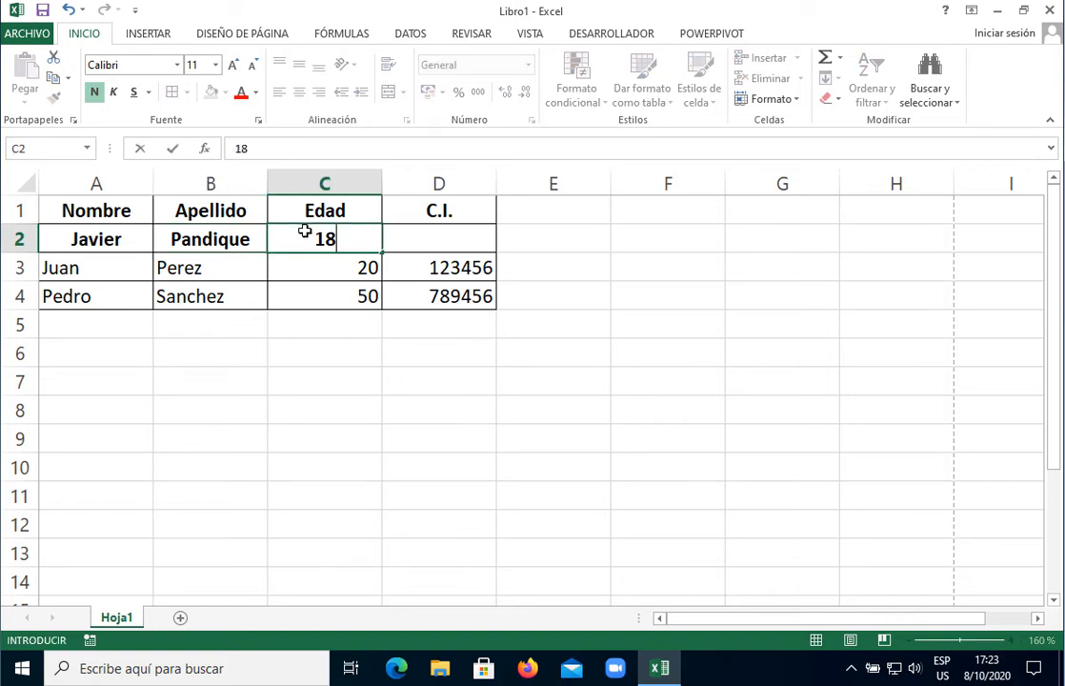
click(405, 248)
text(5594568)
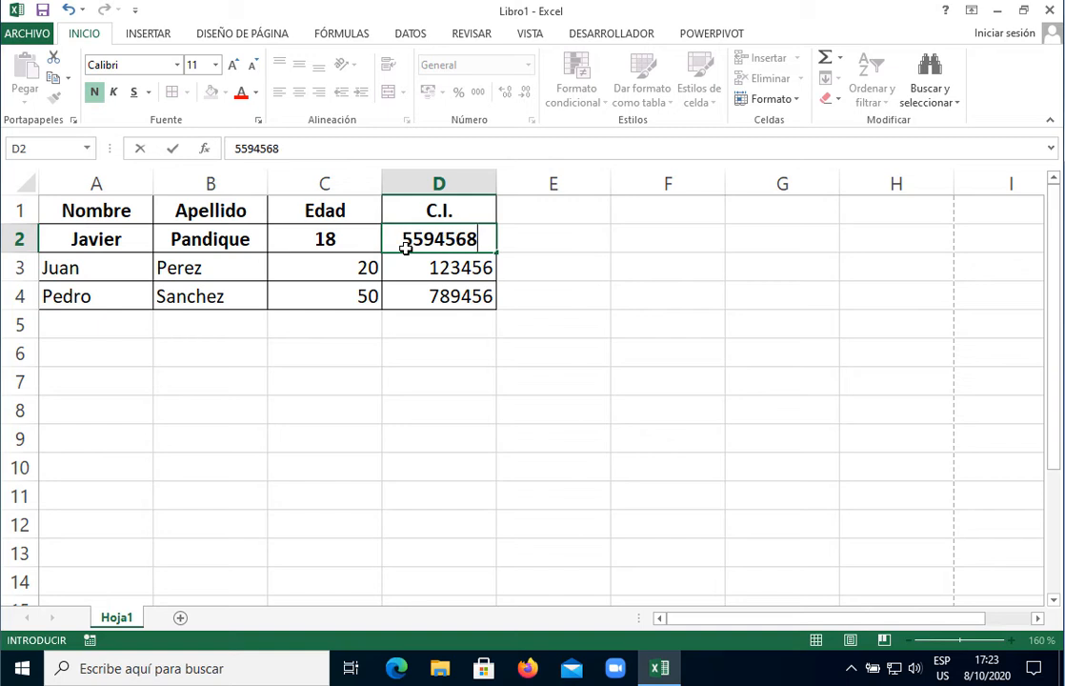
click(406, 340)
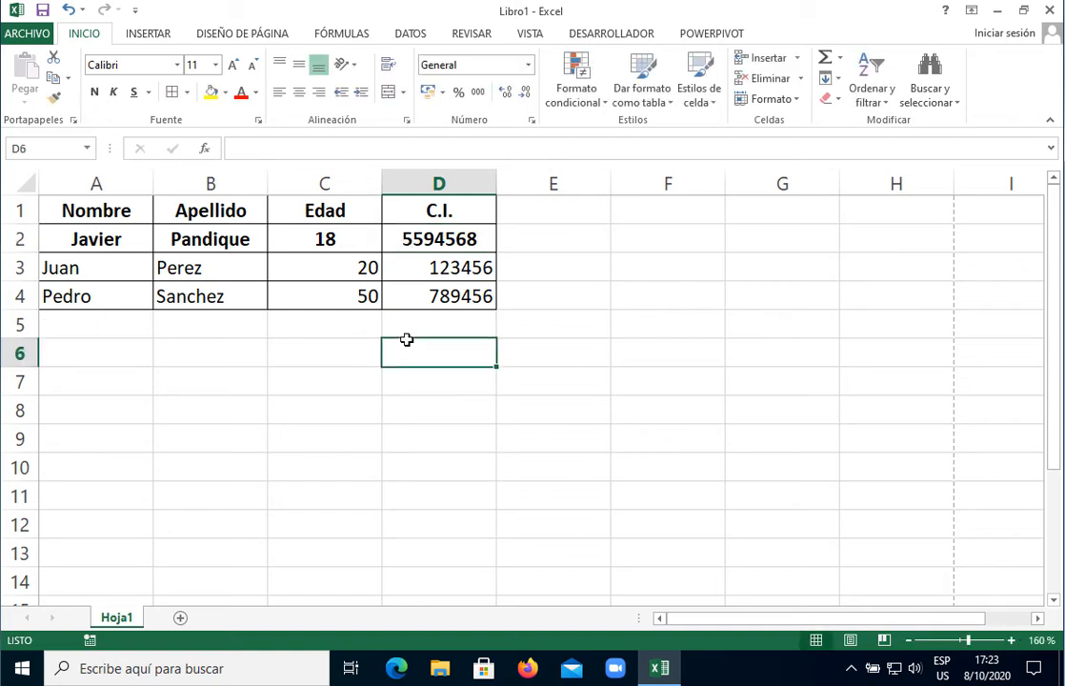
Step: Remove bold from the row 2 entries and left-align them
drag(112, 238, 422, 244)
click(124, 211)
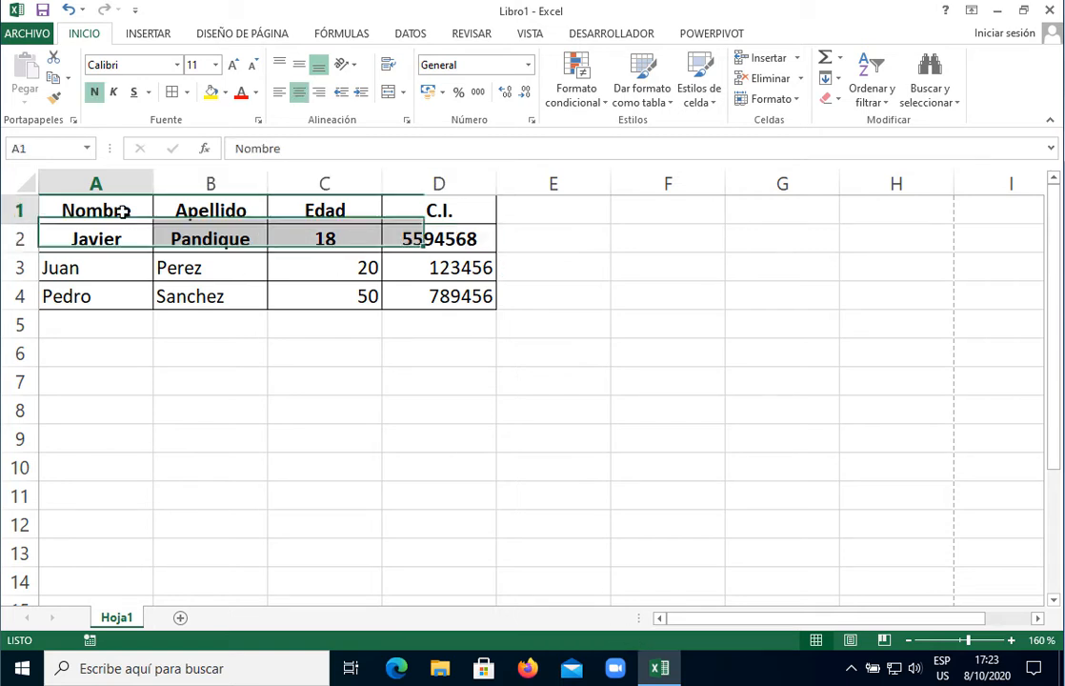
drag(124, 212, 431, 216)
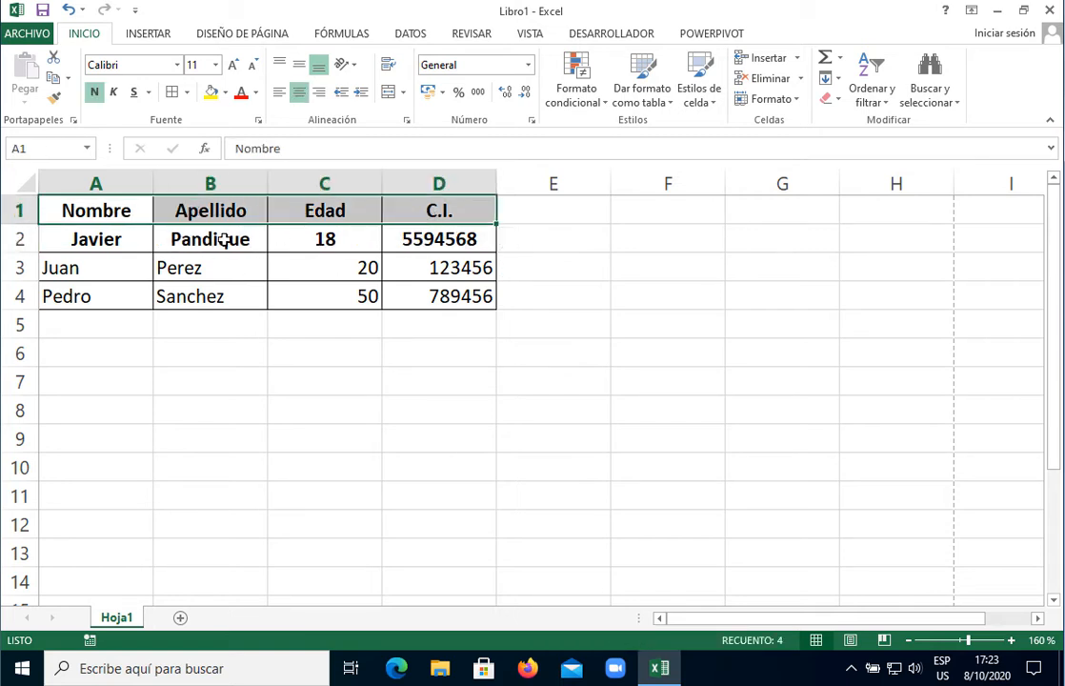
drag(112, 239, 432, 244)
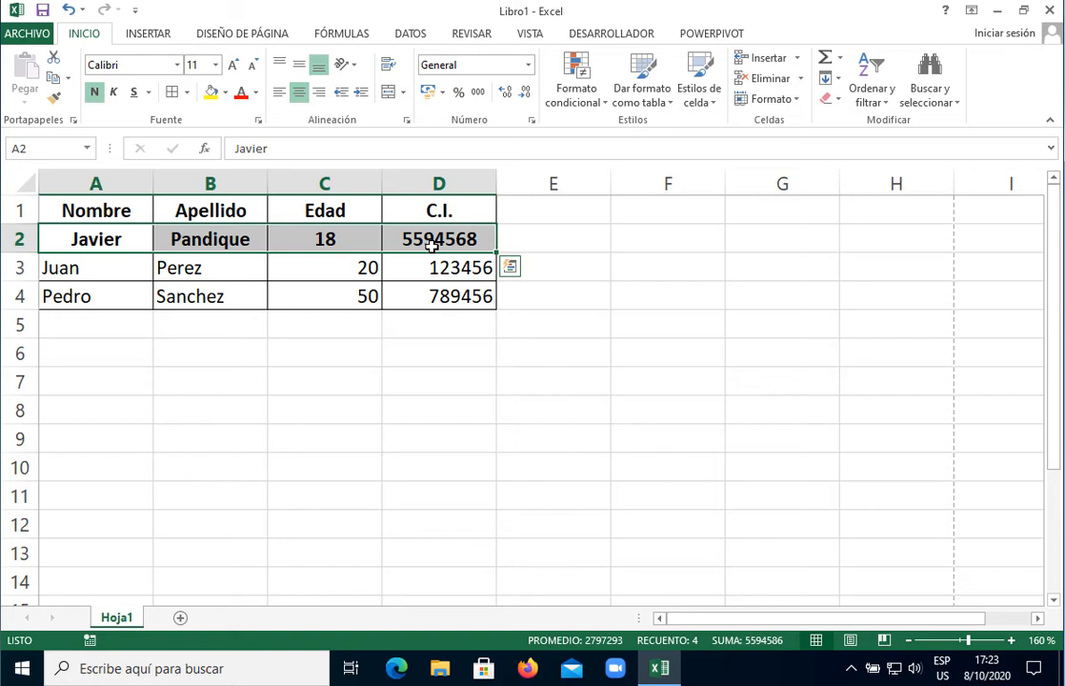
drag(78, 207, 432, 205)
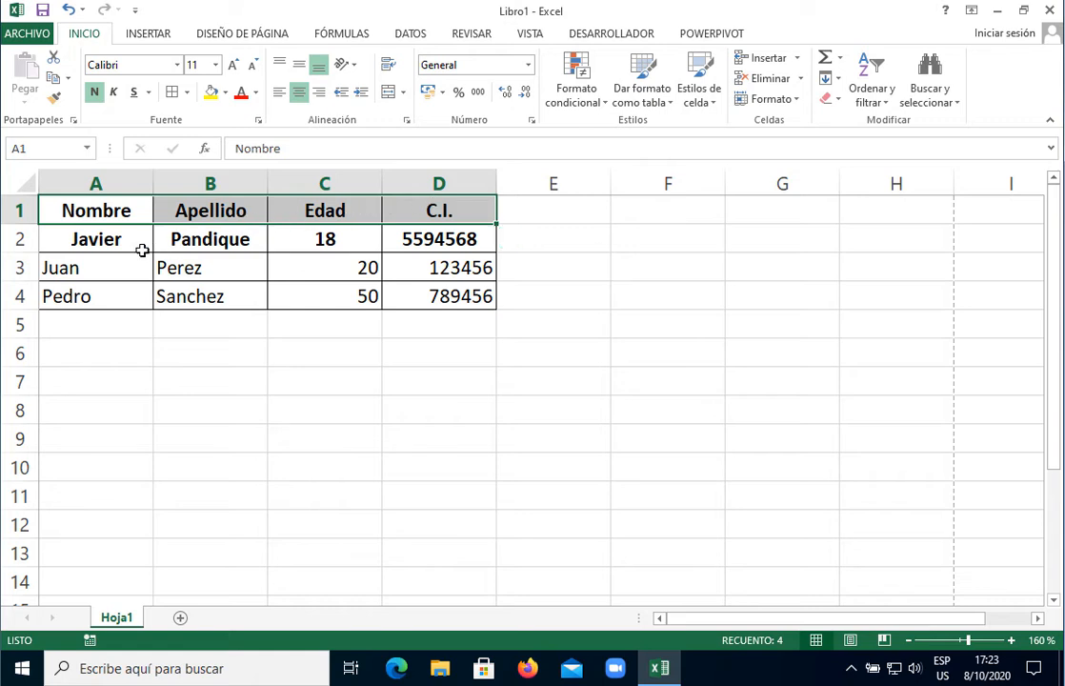
drag(111, 240, 428, 235)
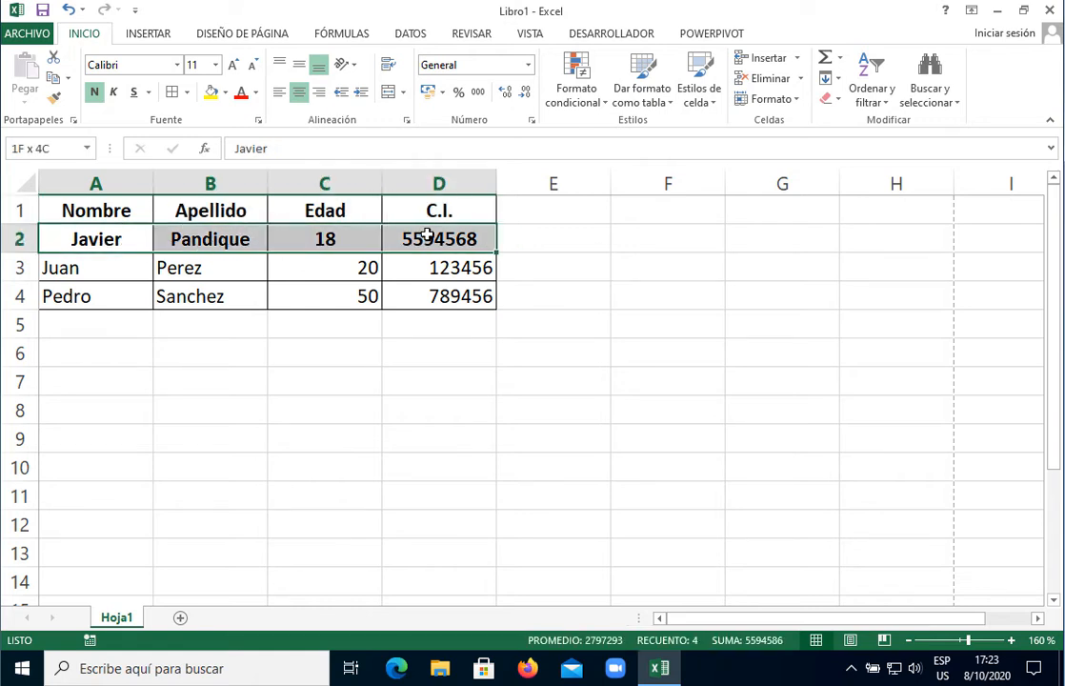
click(94, 93)
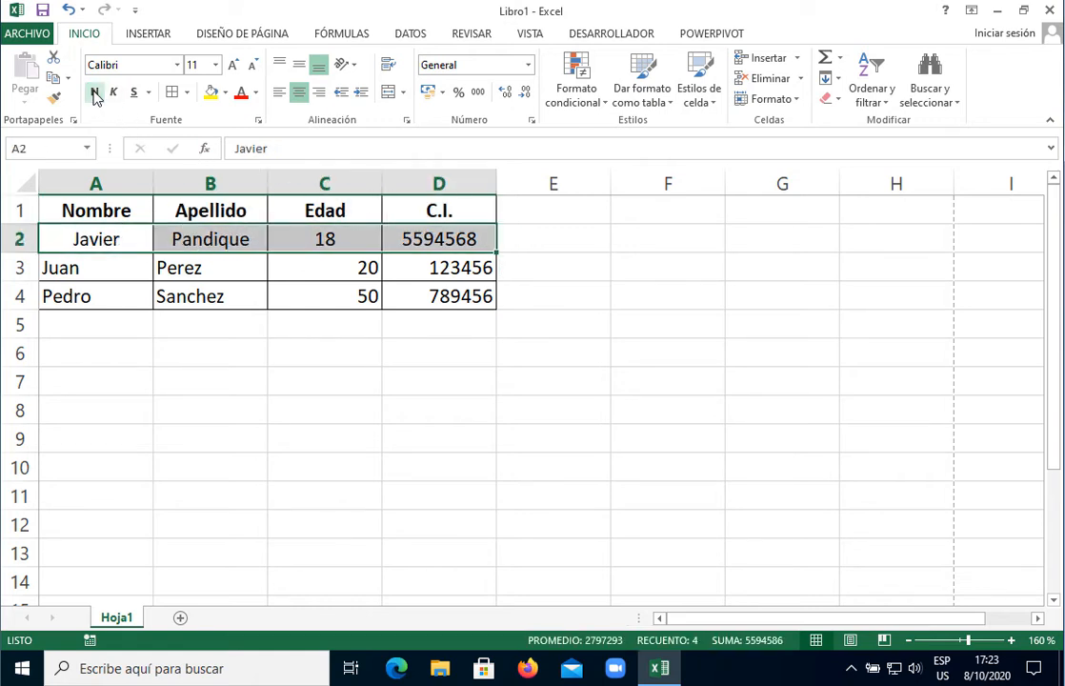
click(281, 91)
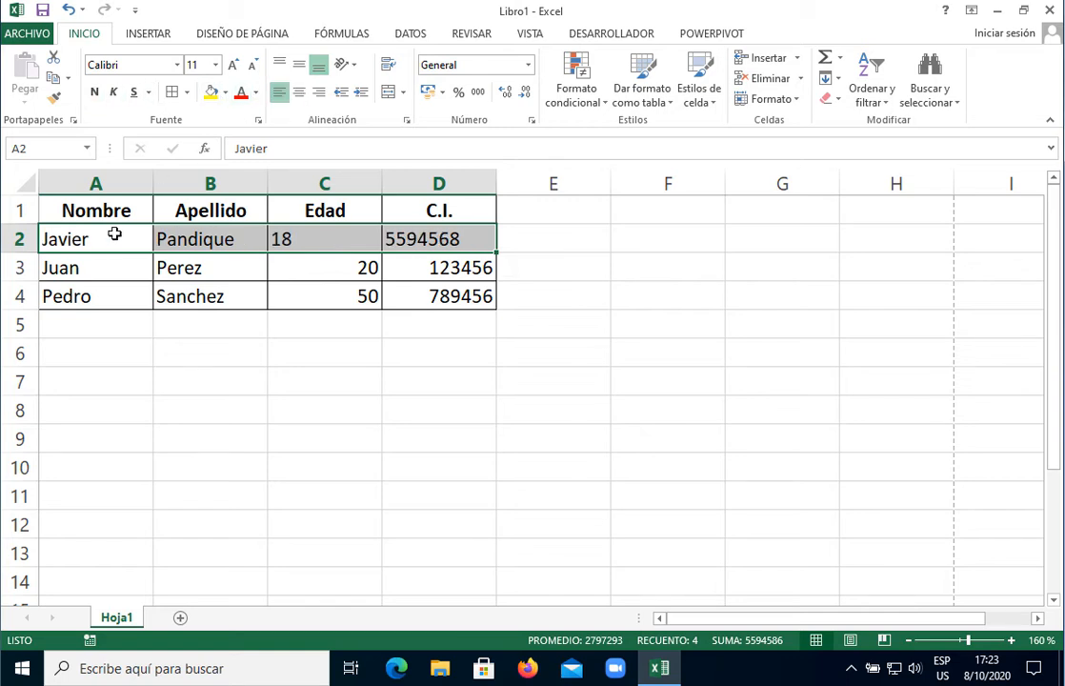
Step: Left-align all data in A2:D4 after trying centre and right alignment
drag(140, 266, 444, 292)
click(280, 92)
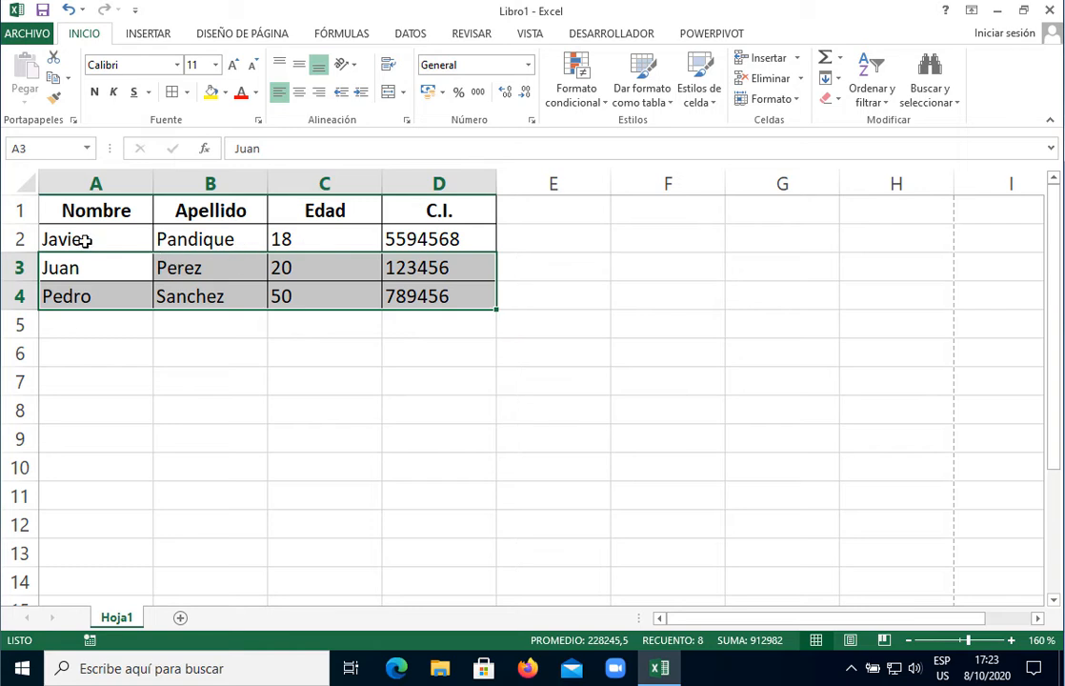
drag(85, 240, 416, 296)
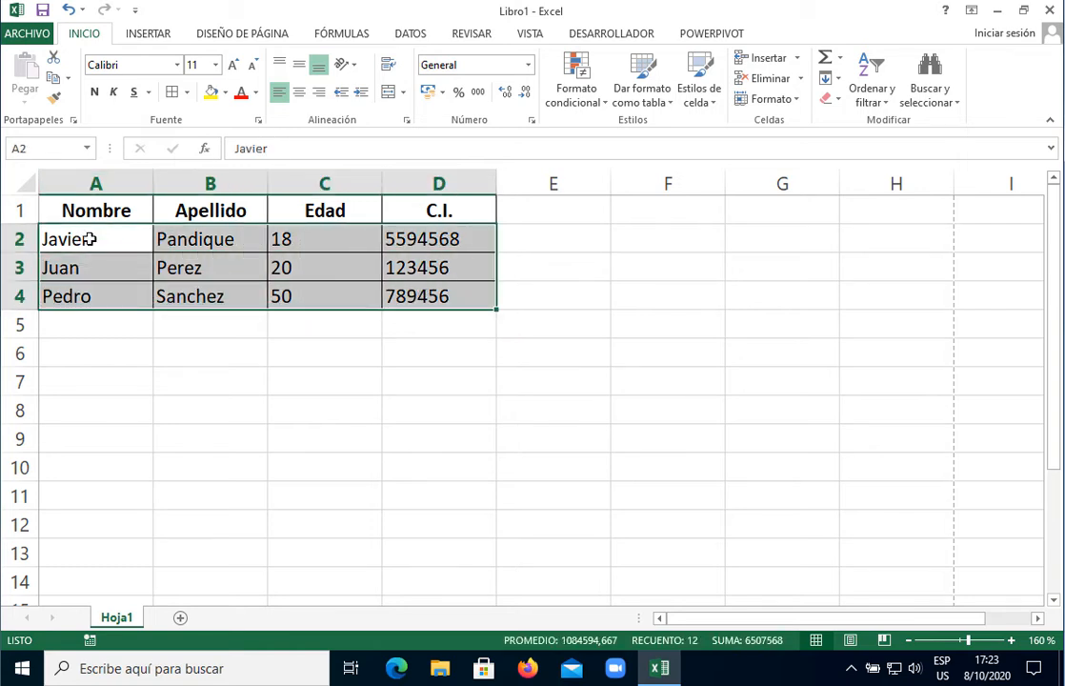
click(301, 93)
click(319, 92)
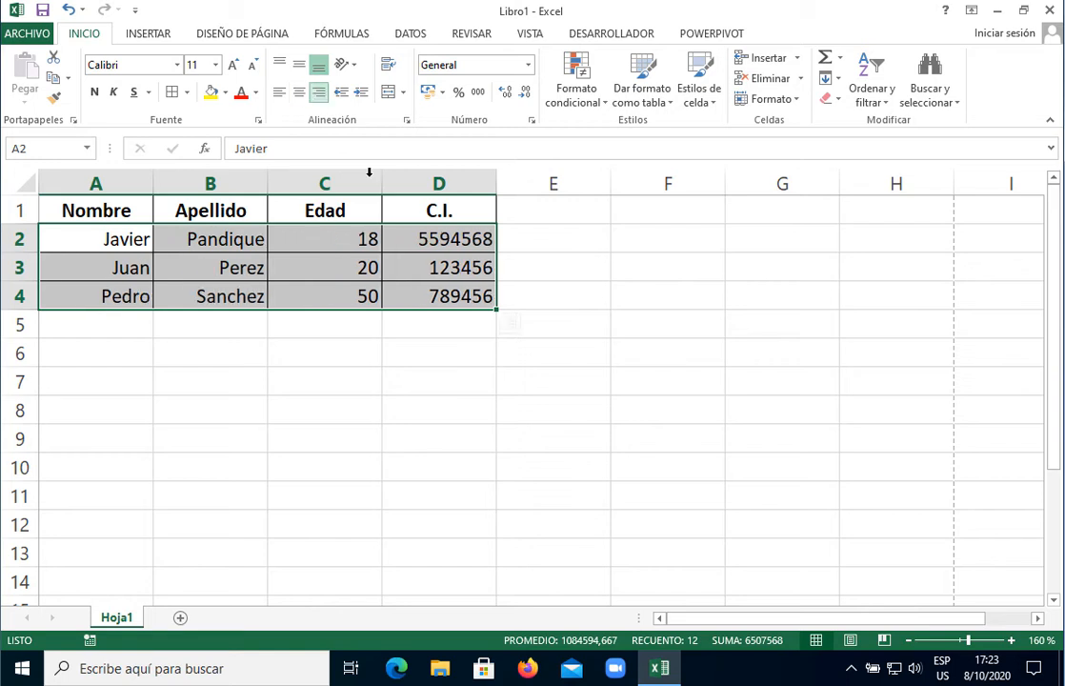
click(278, 94)
click(117, 239)
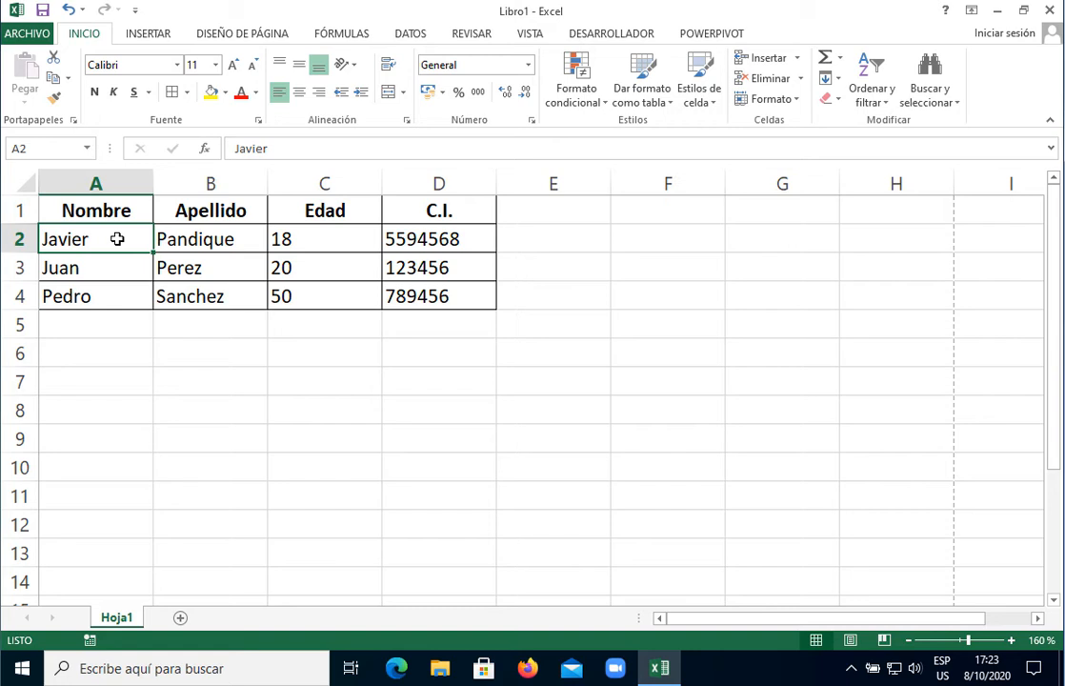
Step: Undo the bold and centred formatting on row 2 and the alignment on rows 3–4
key(ctrl+z)
key(ctrl+z)
key(ctrl+z)
key(ctrl+z)
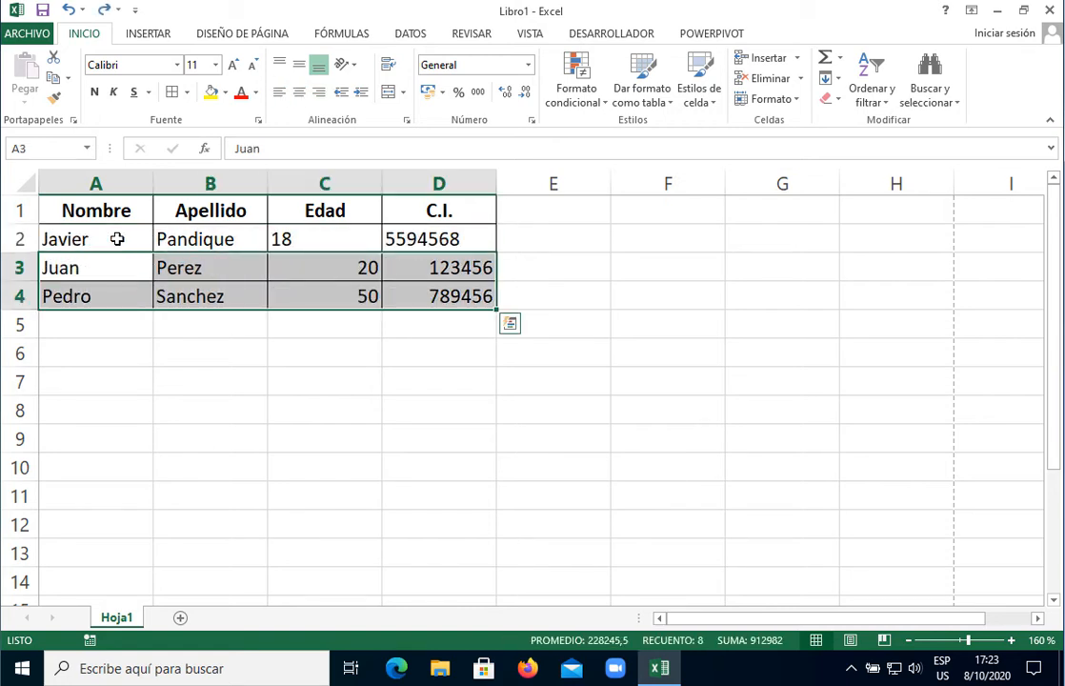
key(ctrl+n)
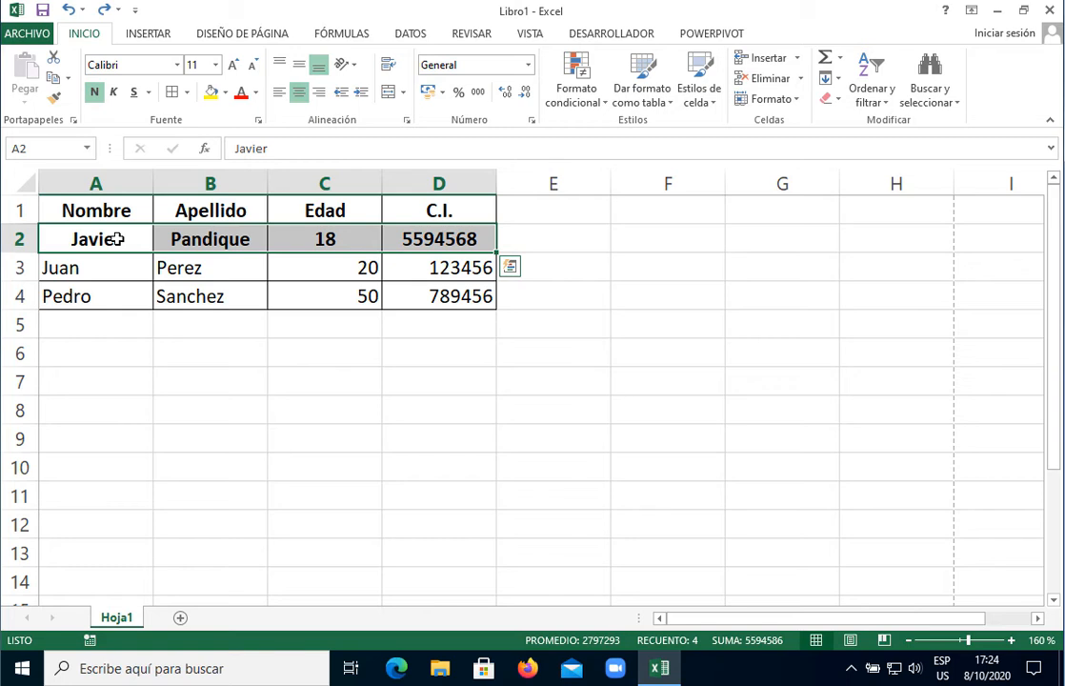
click(116, 239)
click(181, 239)
click(314, 239)
click(424, 239)
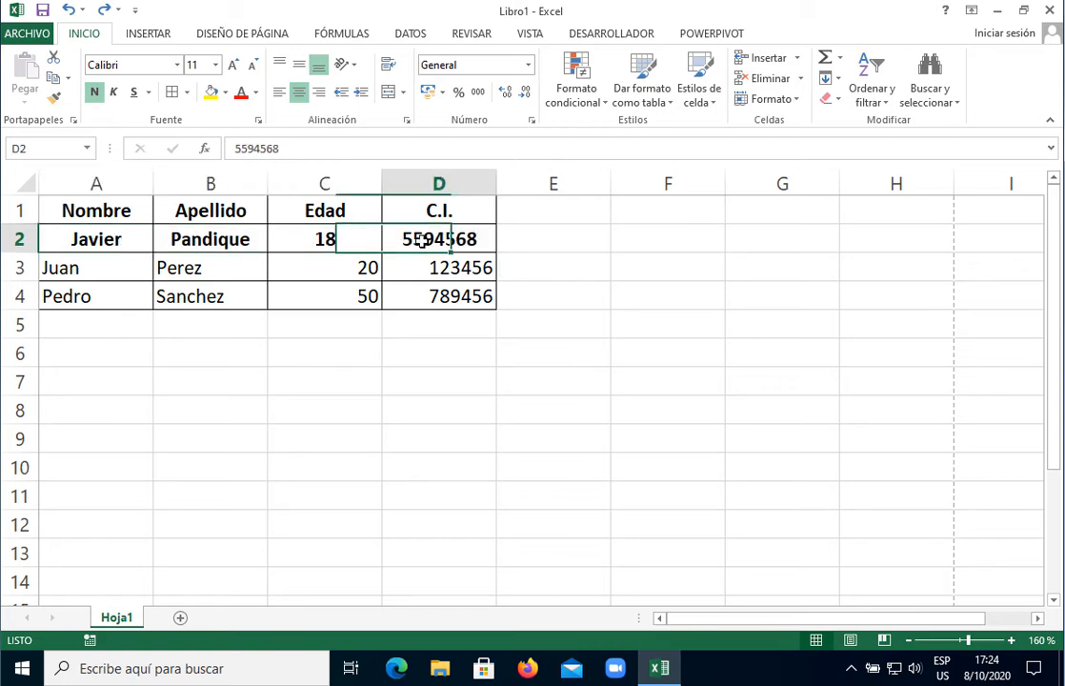
click(111, 239)
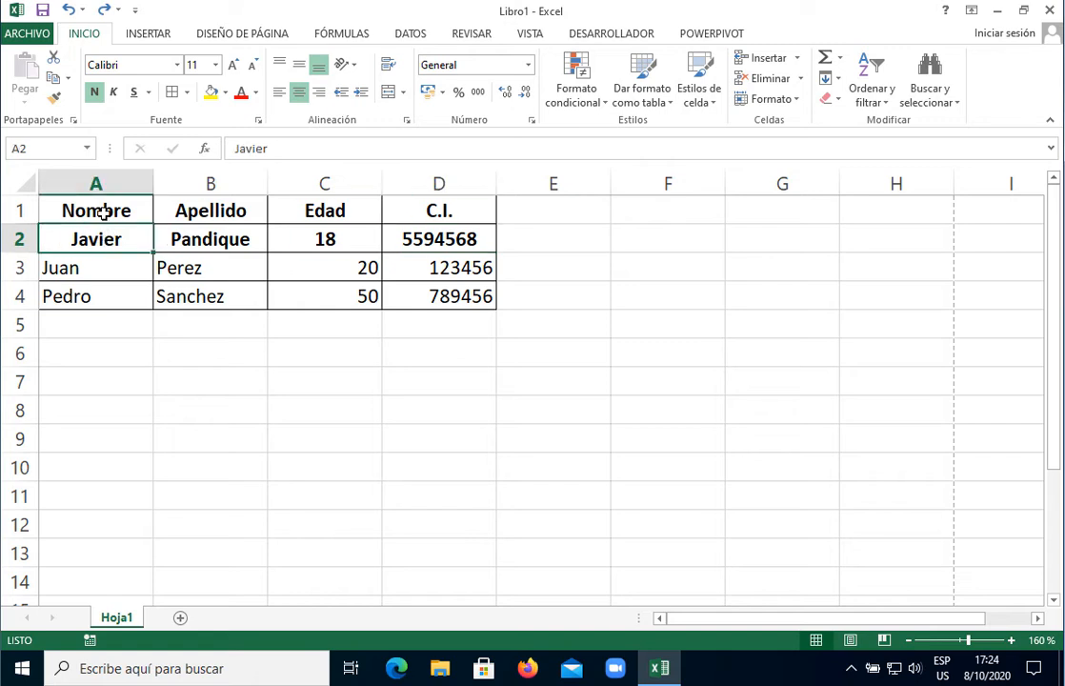
mouse_move(106, 210)
mouse_down()
mouse_move(431, 210)
mouse_move(95, 217)
mouse_up()
click(88, 239)
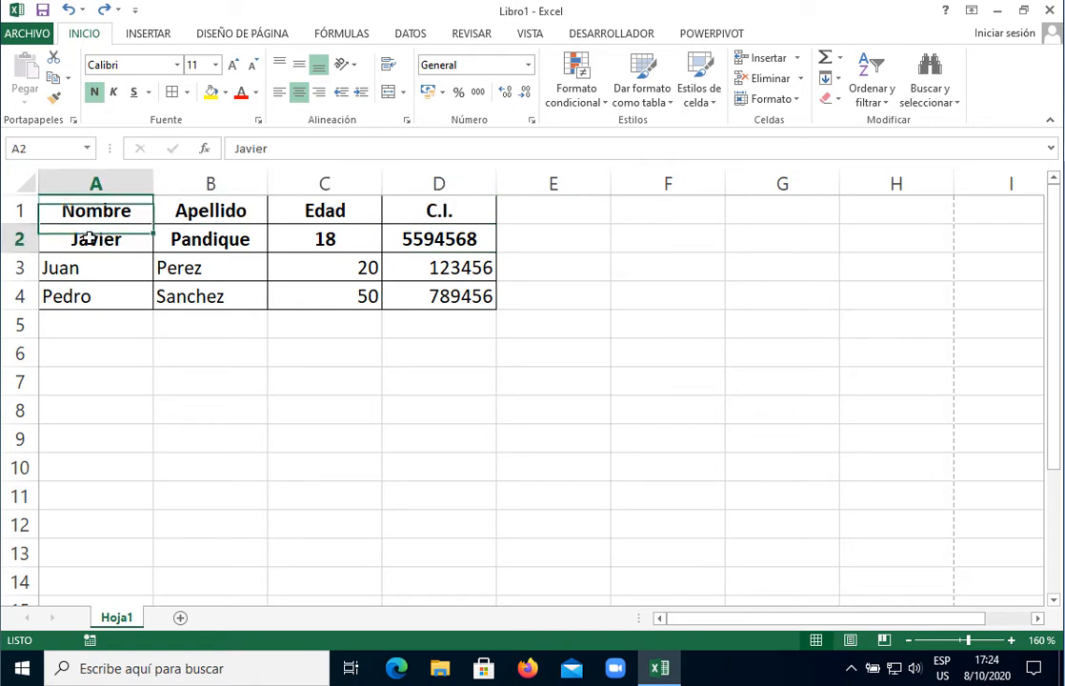
click(103, 10)
click(103, 9)
click(103, 9)
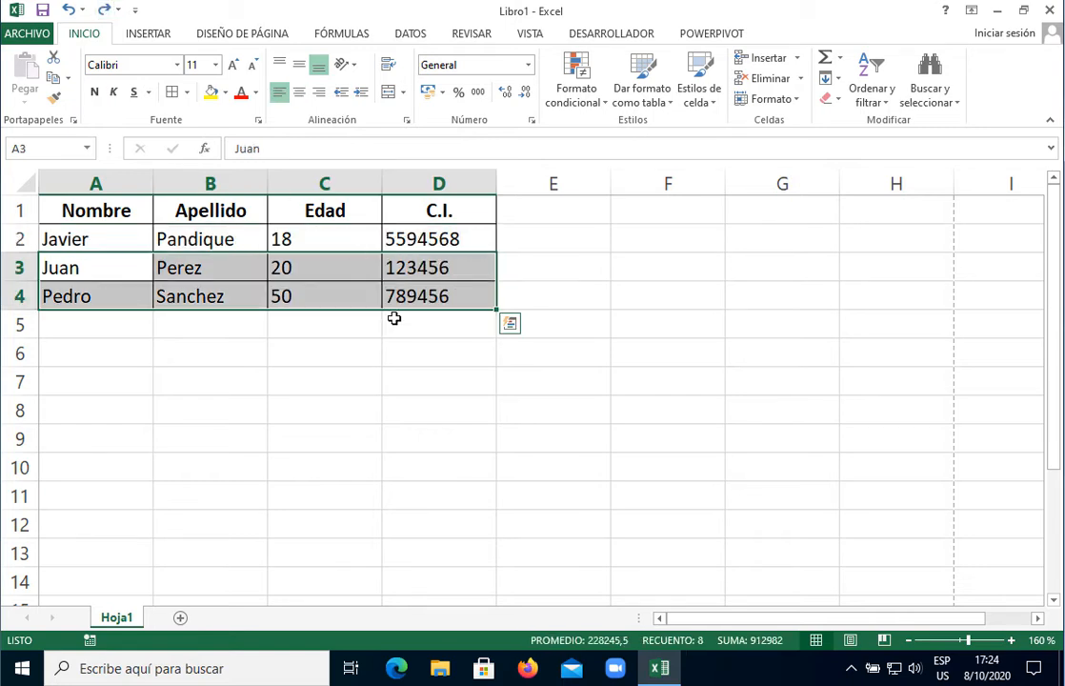
Step: Select the data ranges A2:D4, A3:D3 and A4:D4 to check their formatting
click(314, 285)
drag(112, 240, 449, 303)
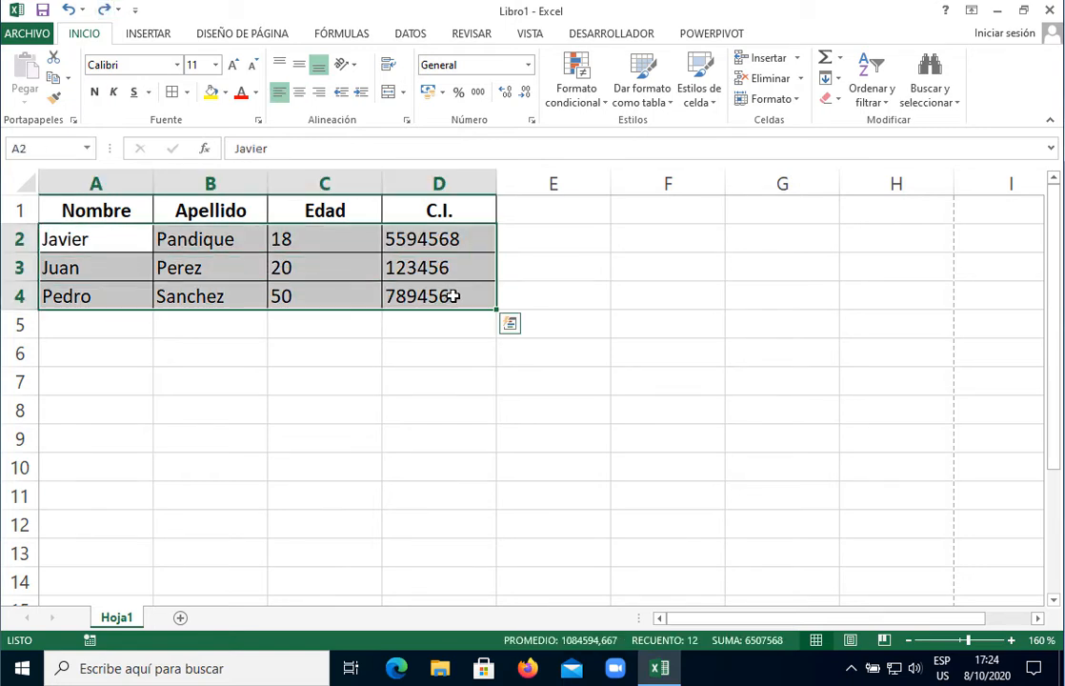
click(282, 296)
drag(66, 296, 448, 303)
drag(111, 298, 440, 295)
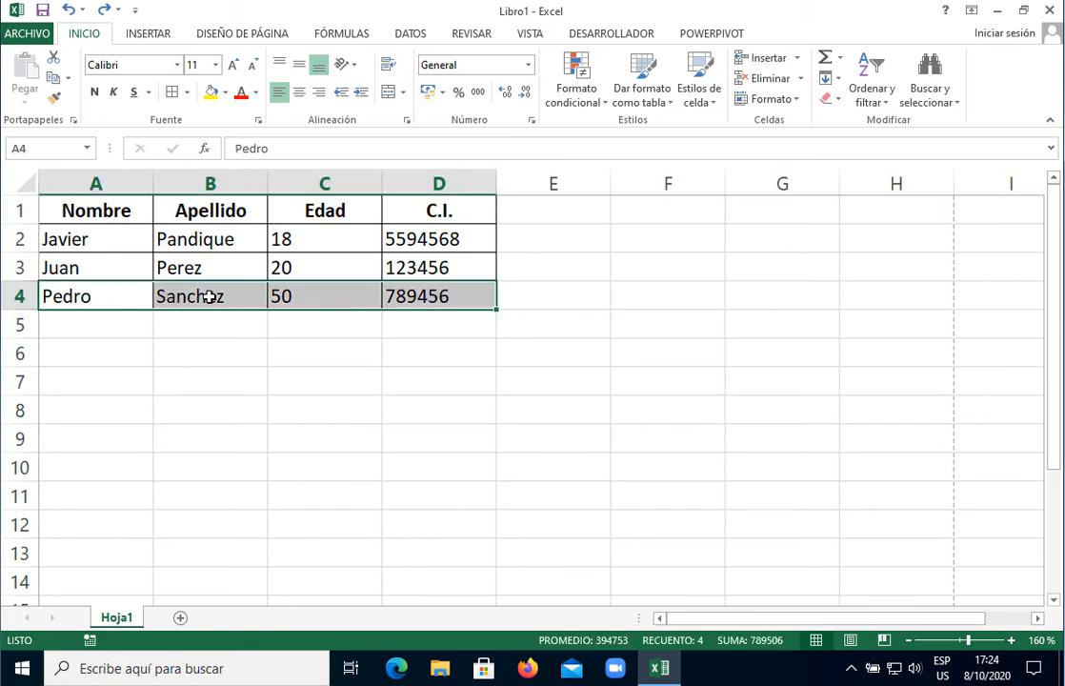
click(87, 328)
click(94, 275)
click(91, 296)
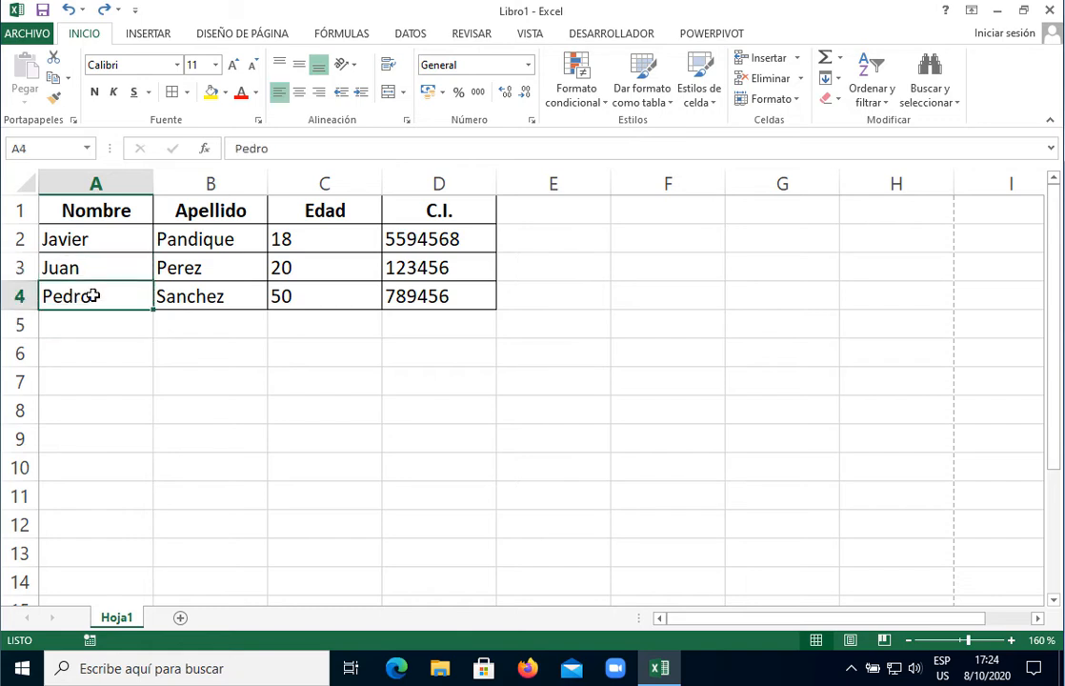
drag(107, 301, 430, 304)
click(407, 353)
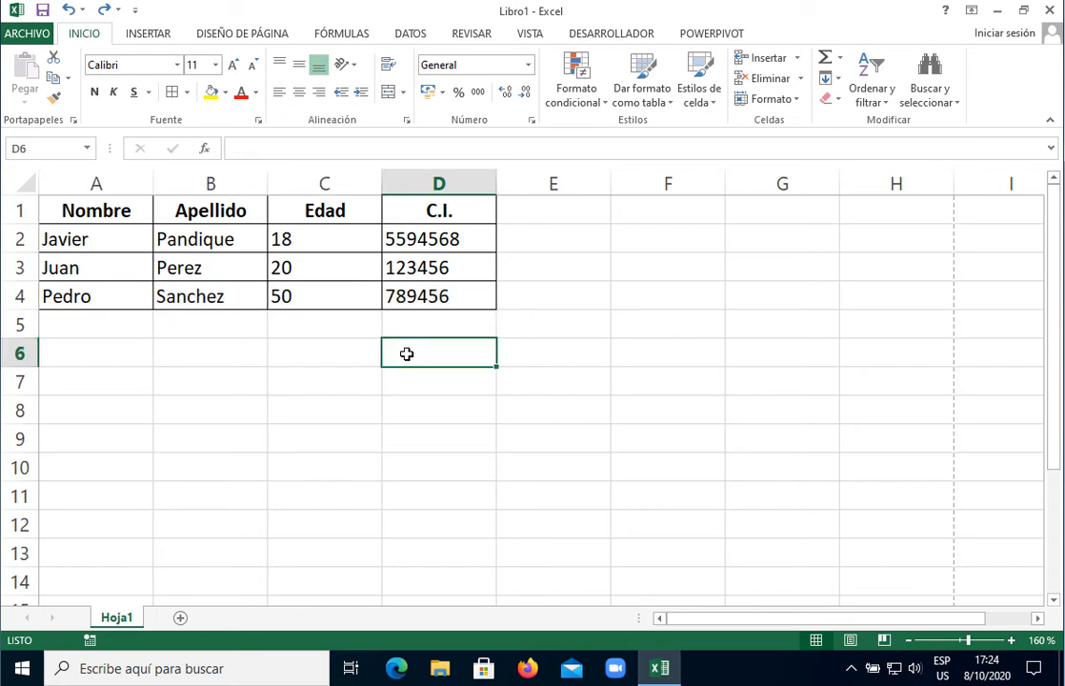
drag(91, 267, 477, 269)
drag(388, 301, 395, 301)
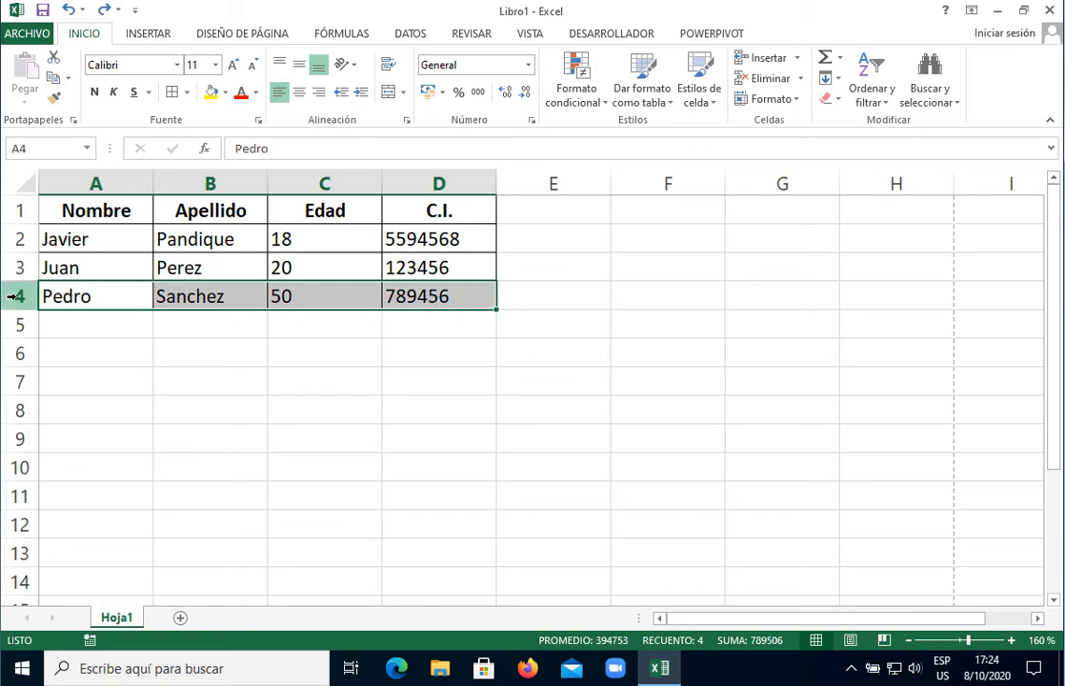
Step: Insert a blank row 4 above the last record in the table
right_click(12, 296)
click(61, 422)
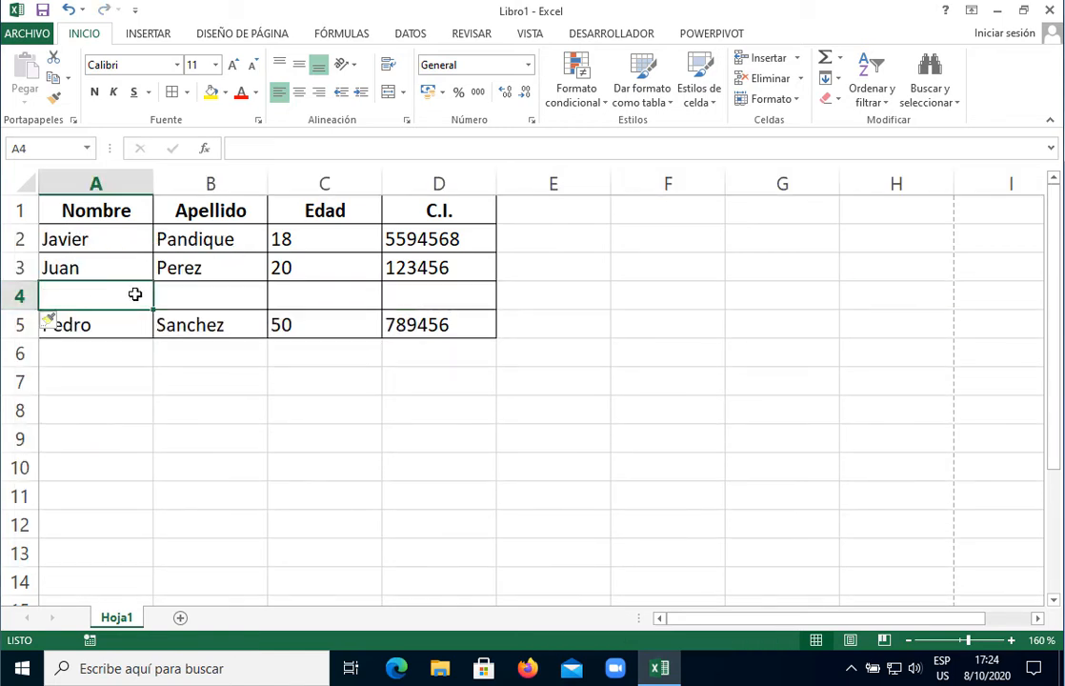
drag(136, 290, 447, 295)
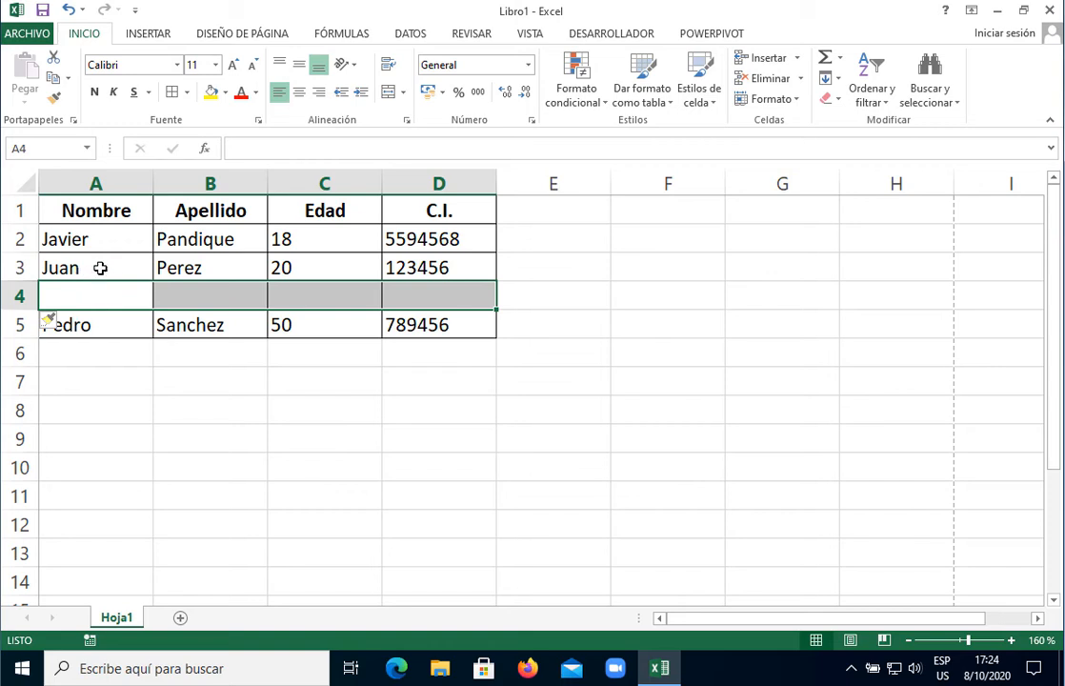
drag(136, 268, 422, 271)
click(81, 298)
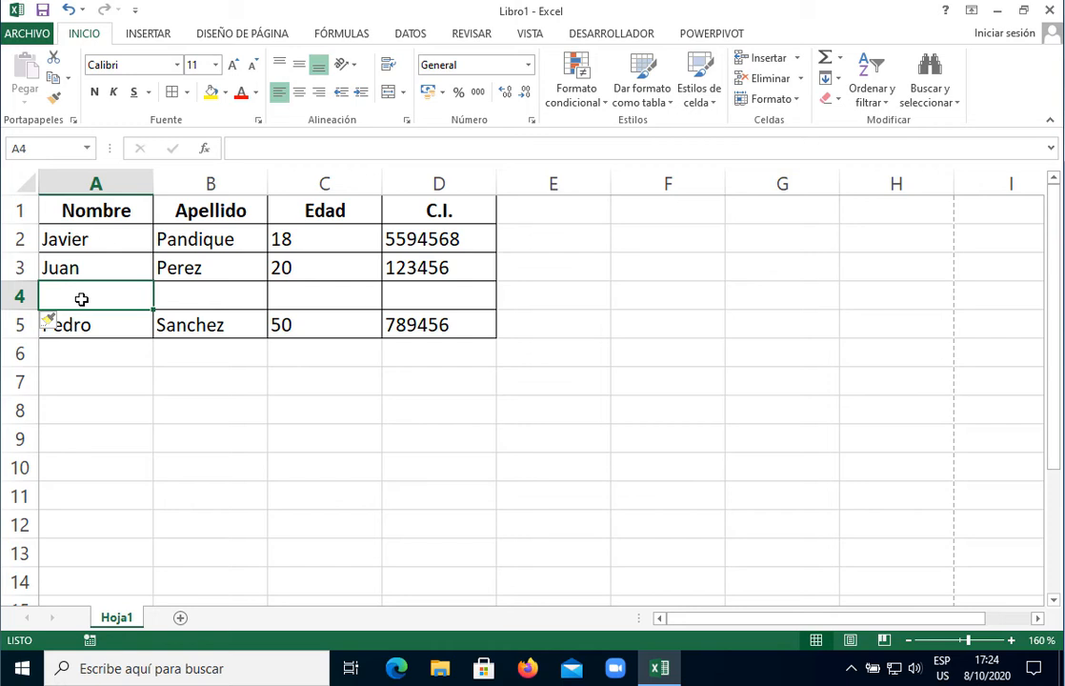
Step: Fill A4:D4 with the new person's first name, surname, age 50 and C.I. number
text(Ra)
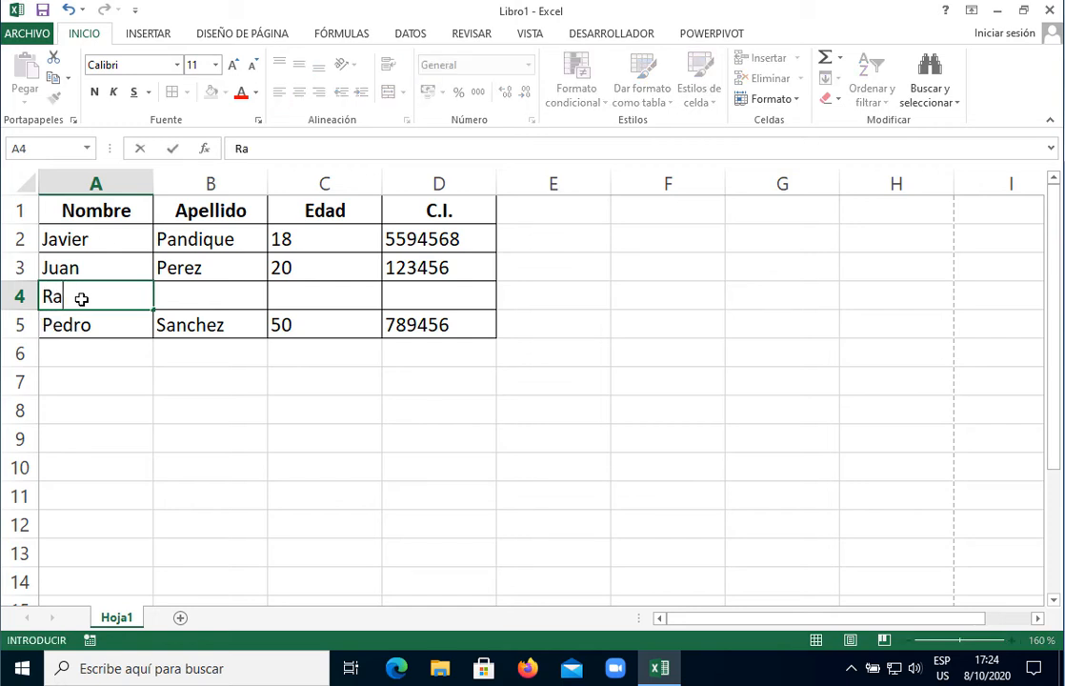
text(miro)
key(Tab)
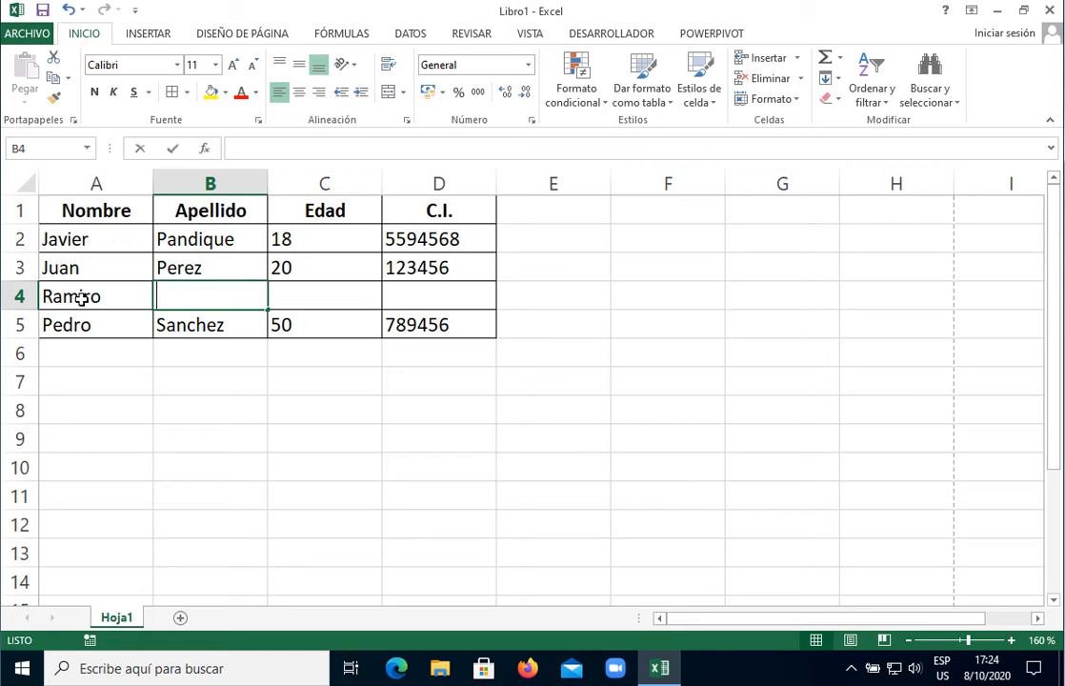
text(Jaime)
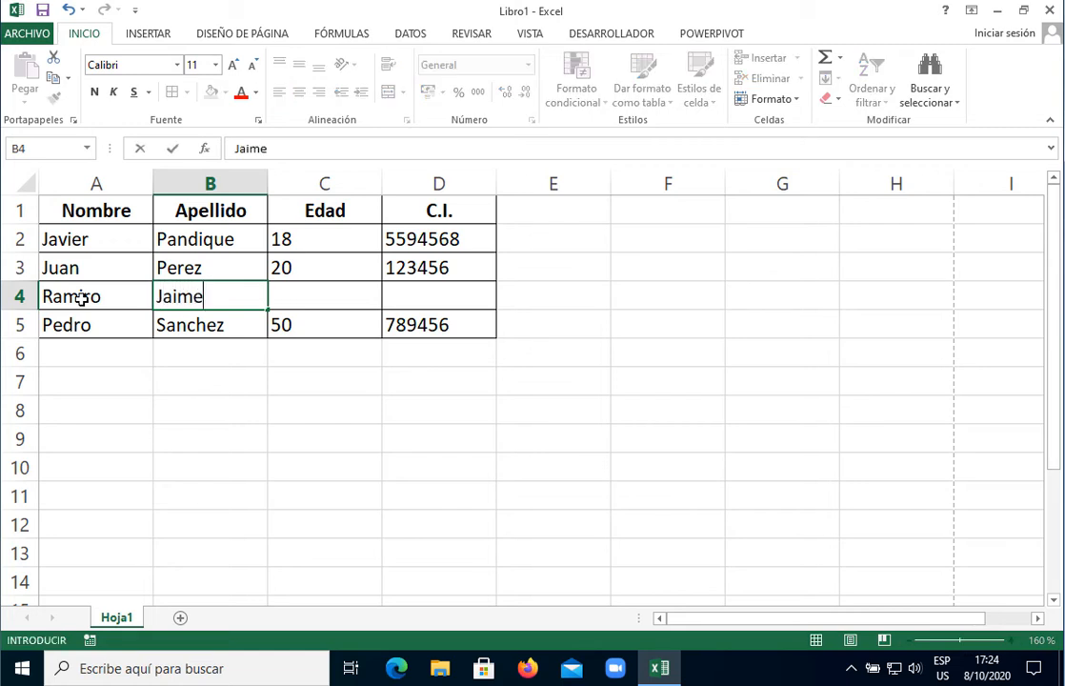
key(Tab)
text(50)
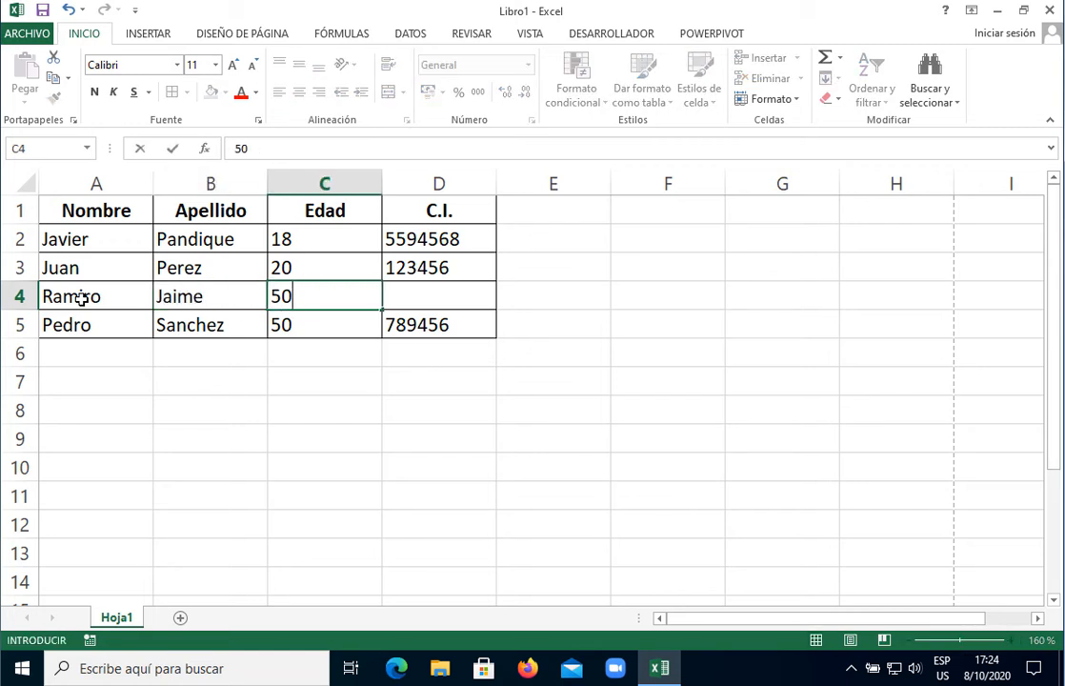
key(Tab)
text(45642)
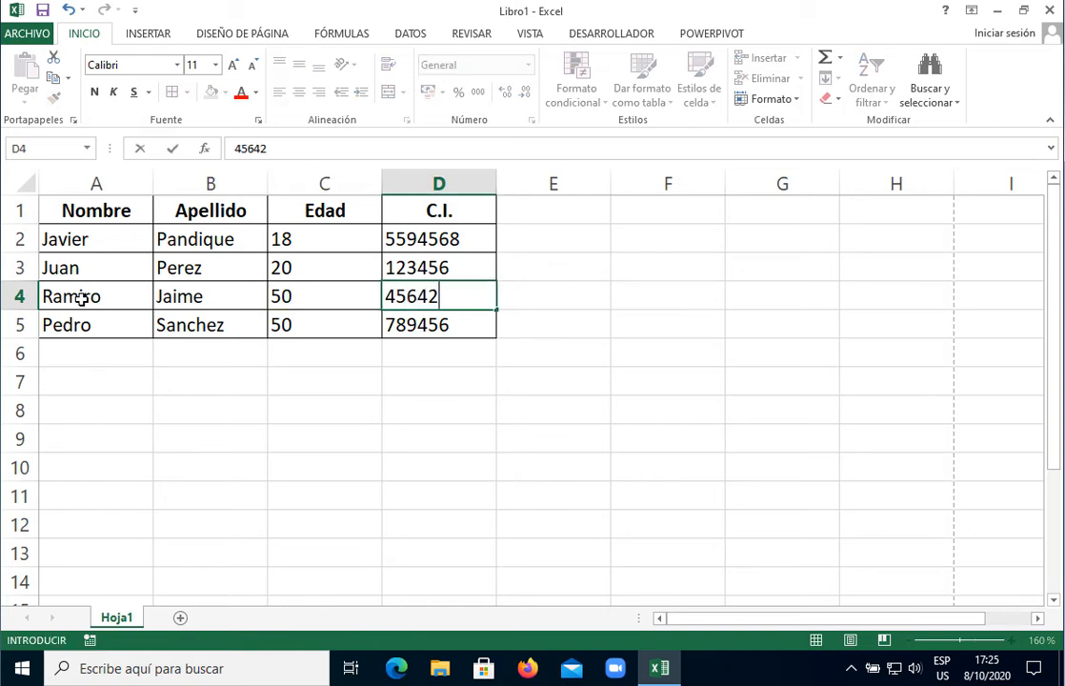
key(Return)
mouse_move(82, 298)
mouse_down()
mouse_move(400, 305)
mouse_move(90, 299)
mouse_up()
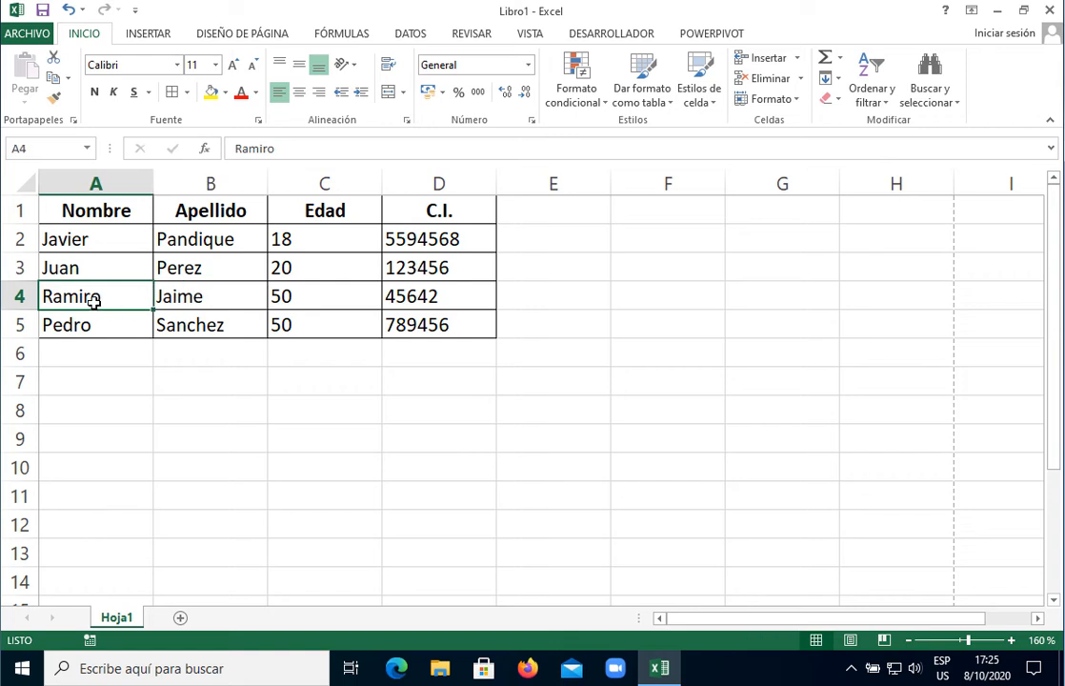
click(92, 324)
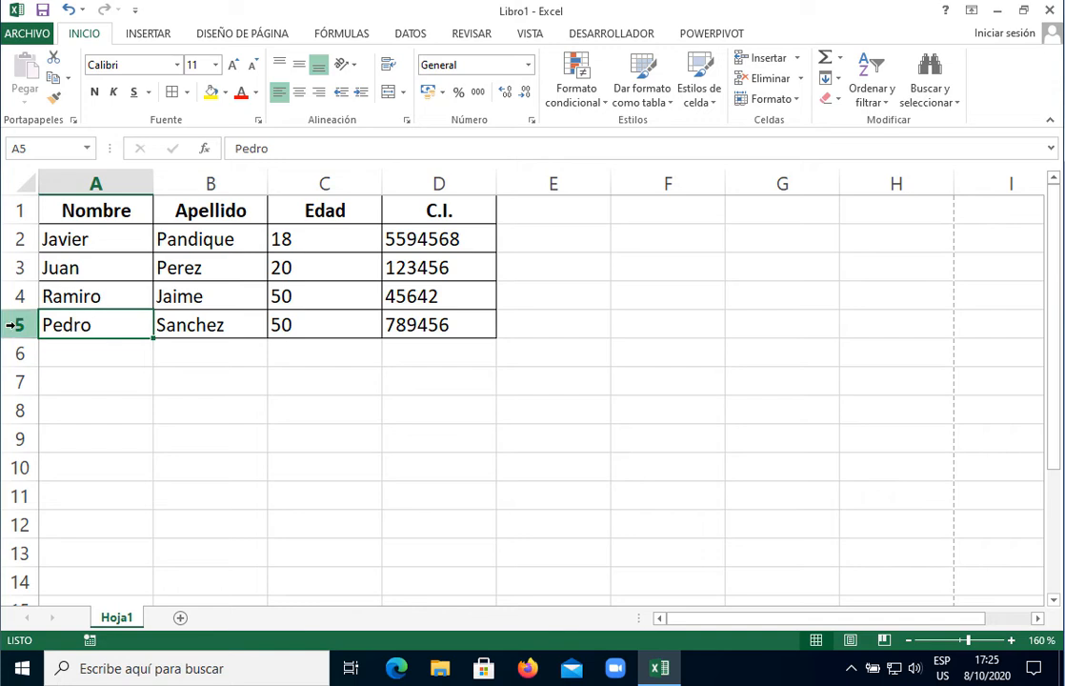
click(57, 352)
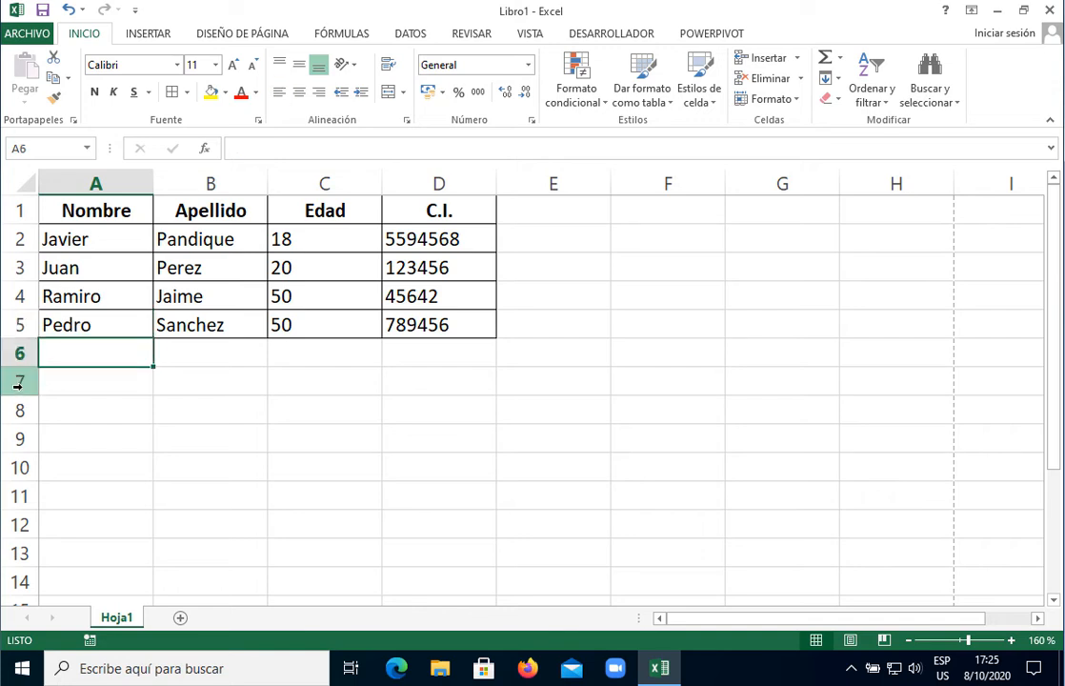
click(17, 382)
right_click(17, 382)
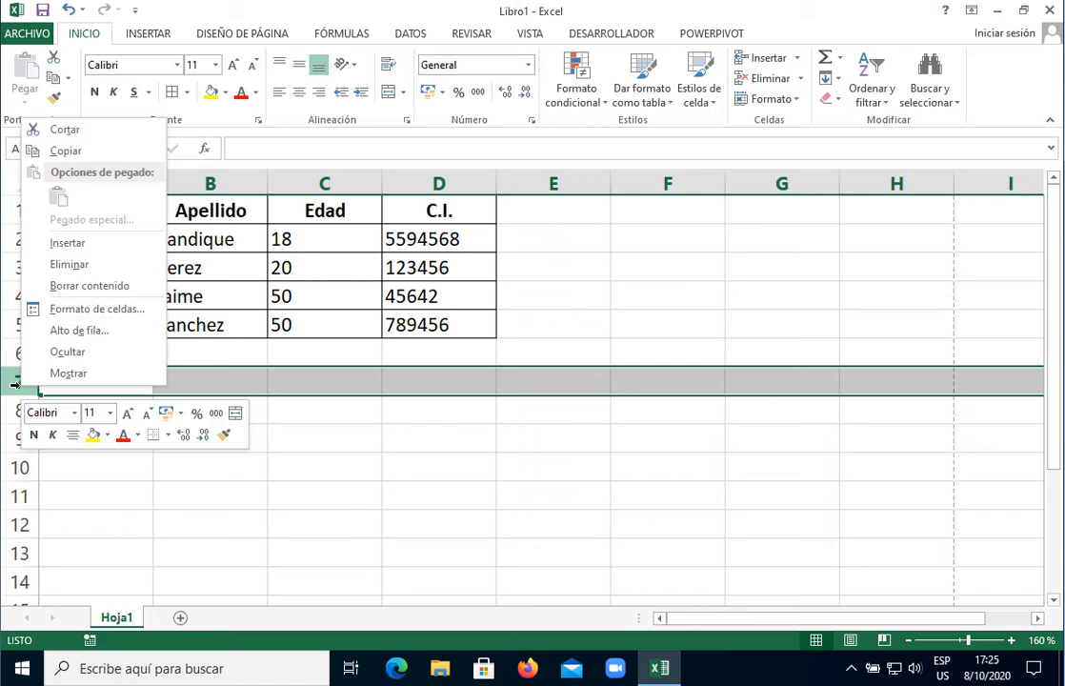
click(61, 240)
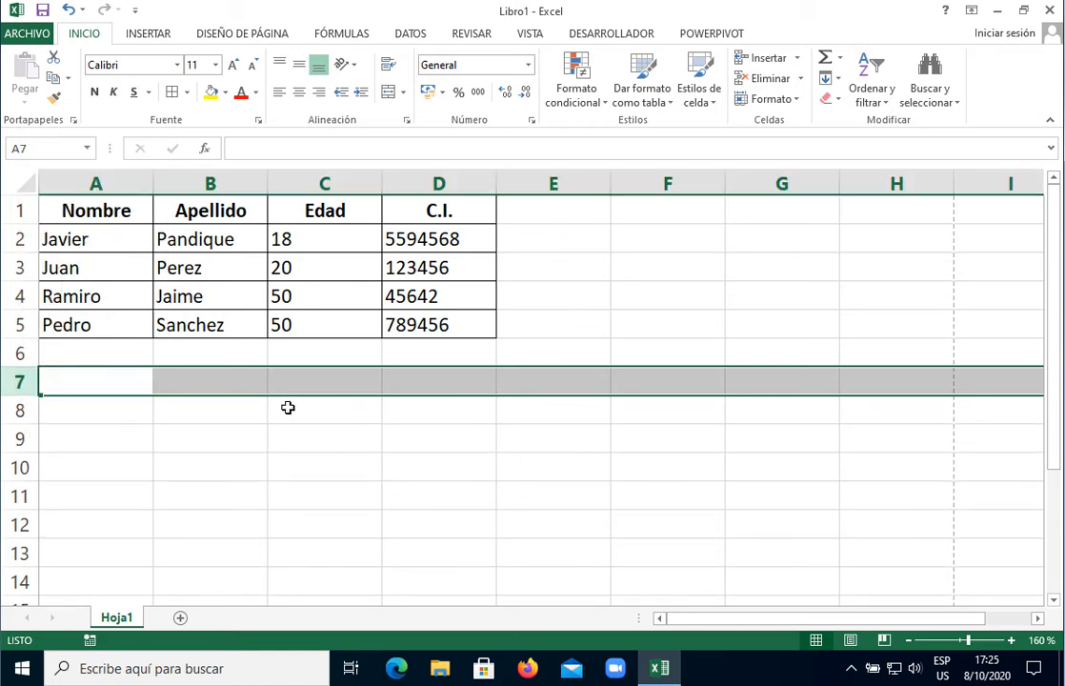
click(176, 442)
drag(129, 459, 172, 427)
drag(110, 414, 430, 461)
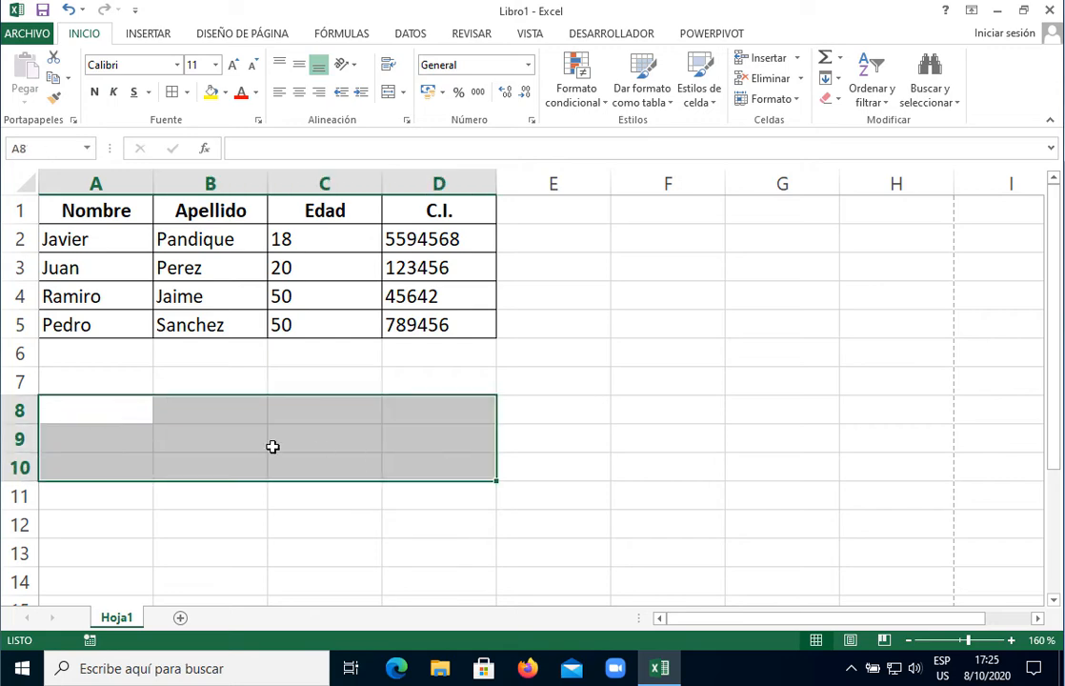
scroll(120, 466, down, 2)
drag(105, 411, 426, 548)
scroll(192, 478, up, 2)
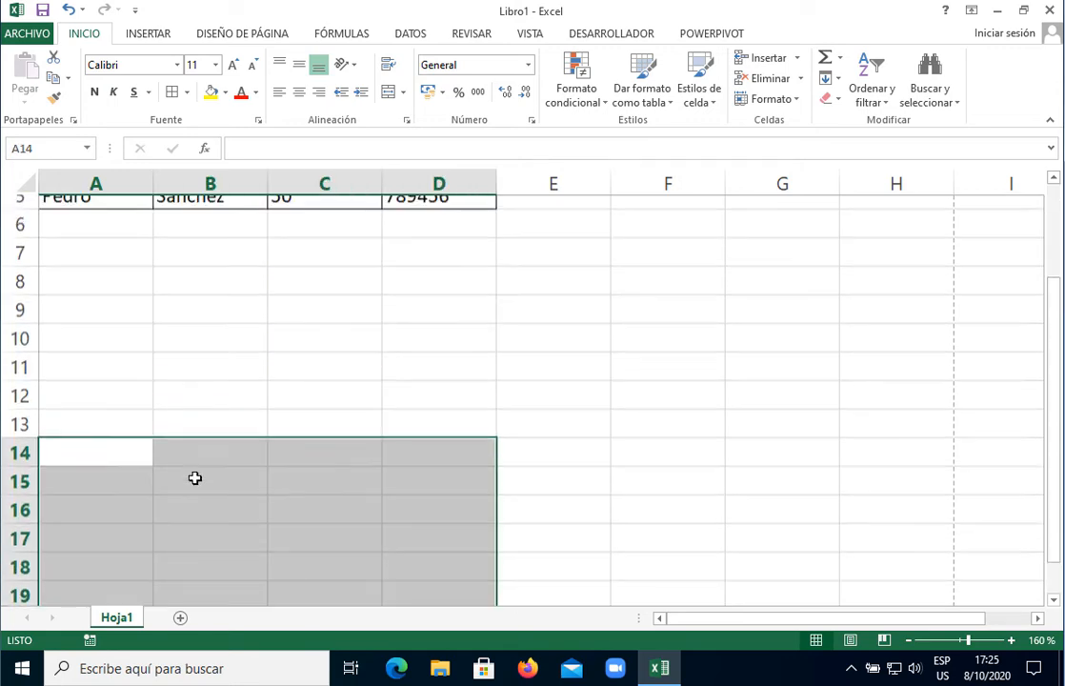
click(81, 429)
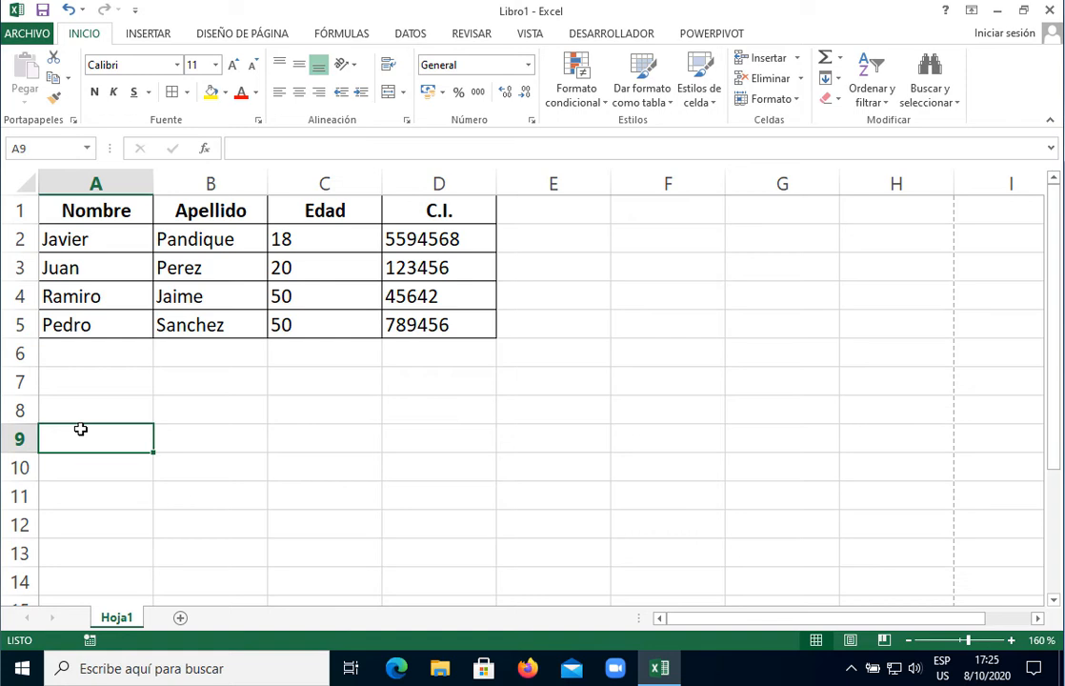
click(97, 412)
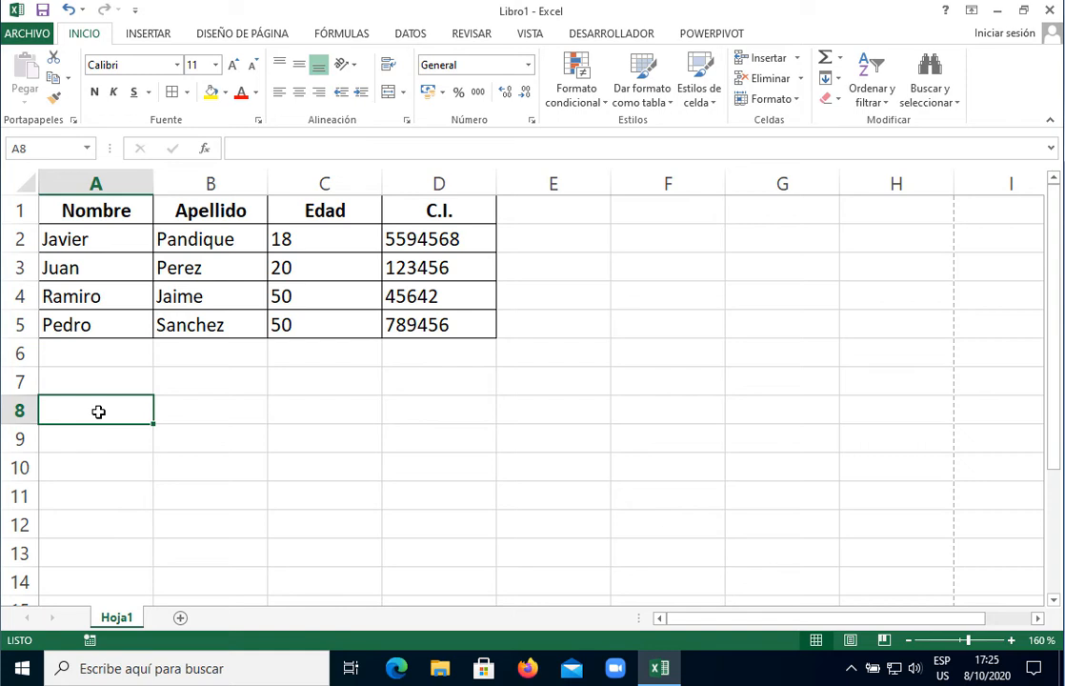
click(138, 357)
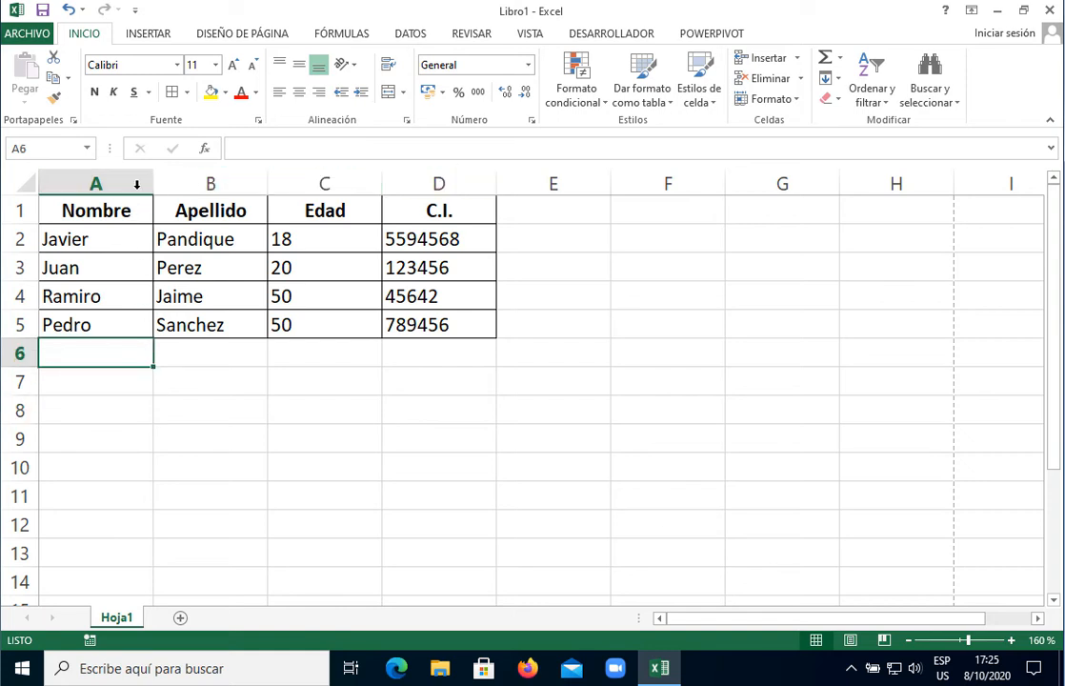
right_click(97, 183)
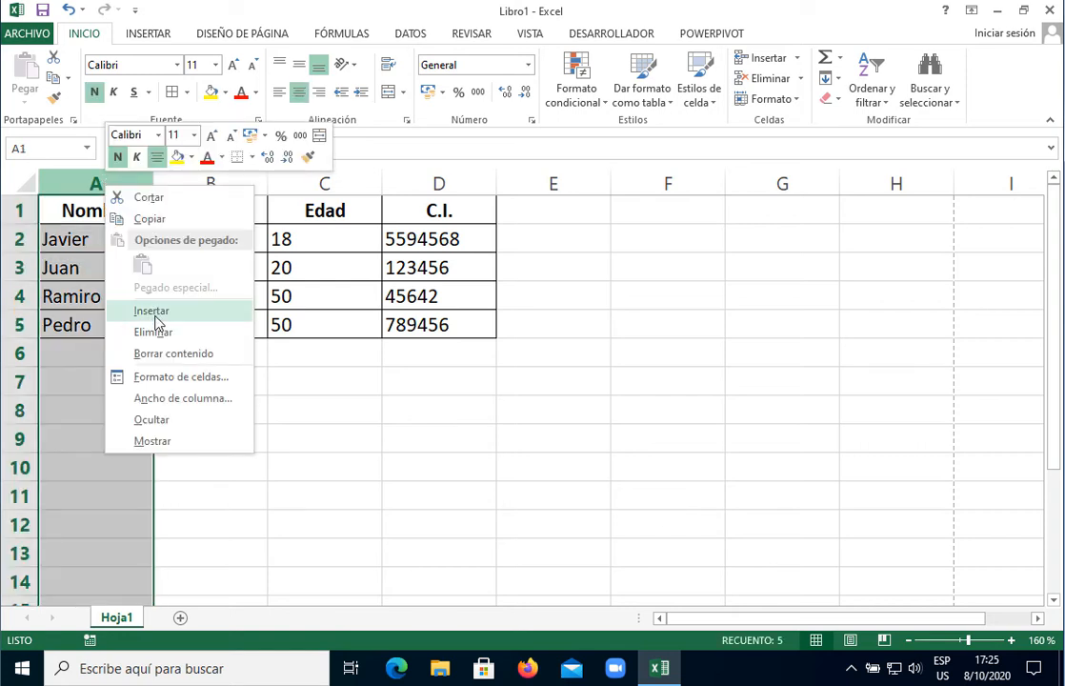
click(380, 392)
click(91, 355)
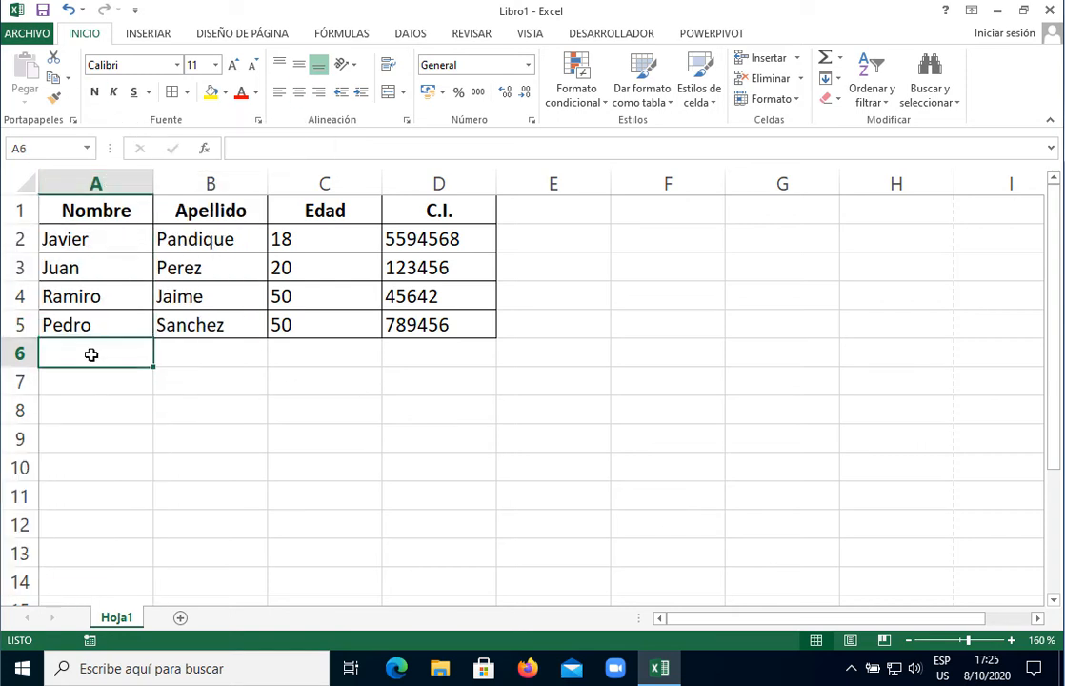
drag(78, 324, 415, 324)
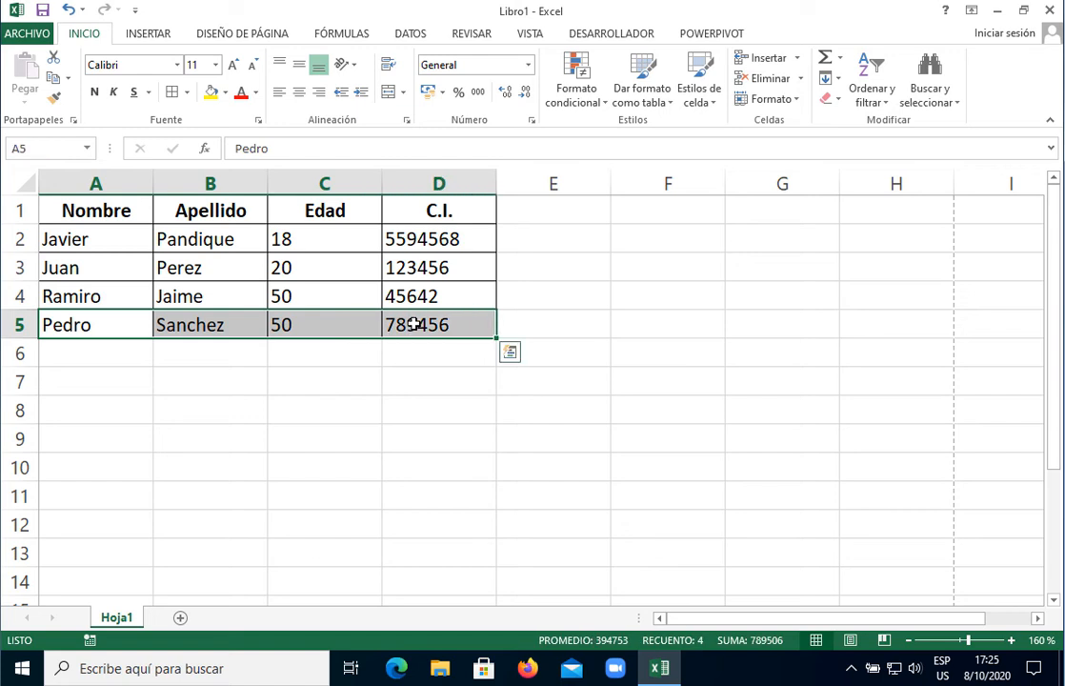
click(97, 326)
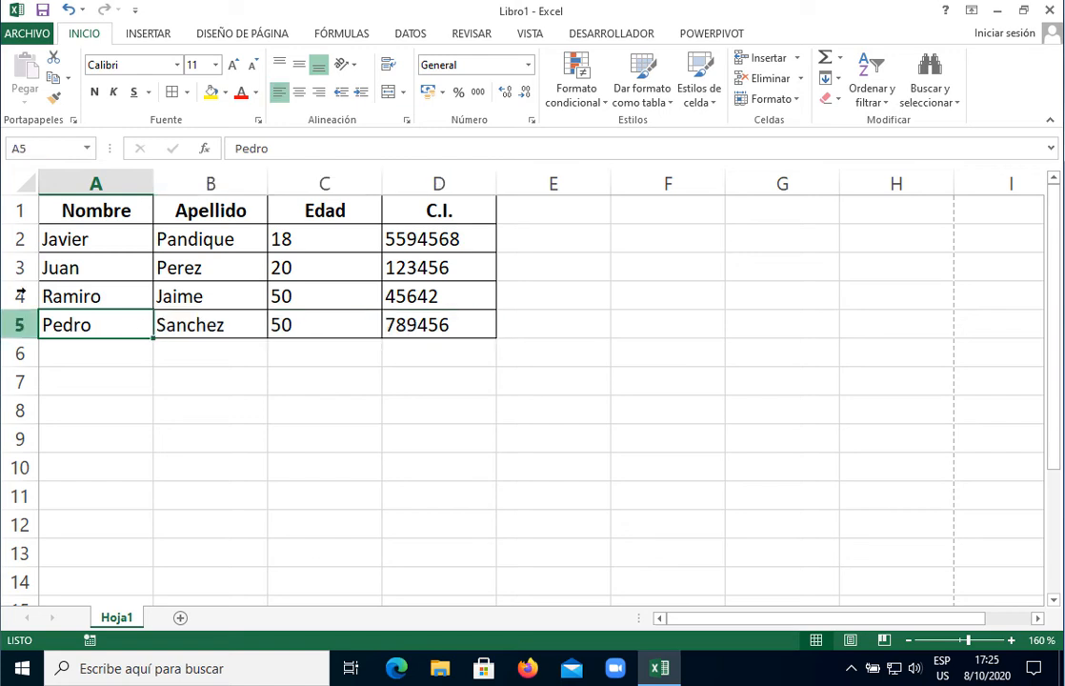
click(116, 377)
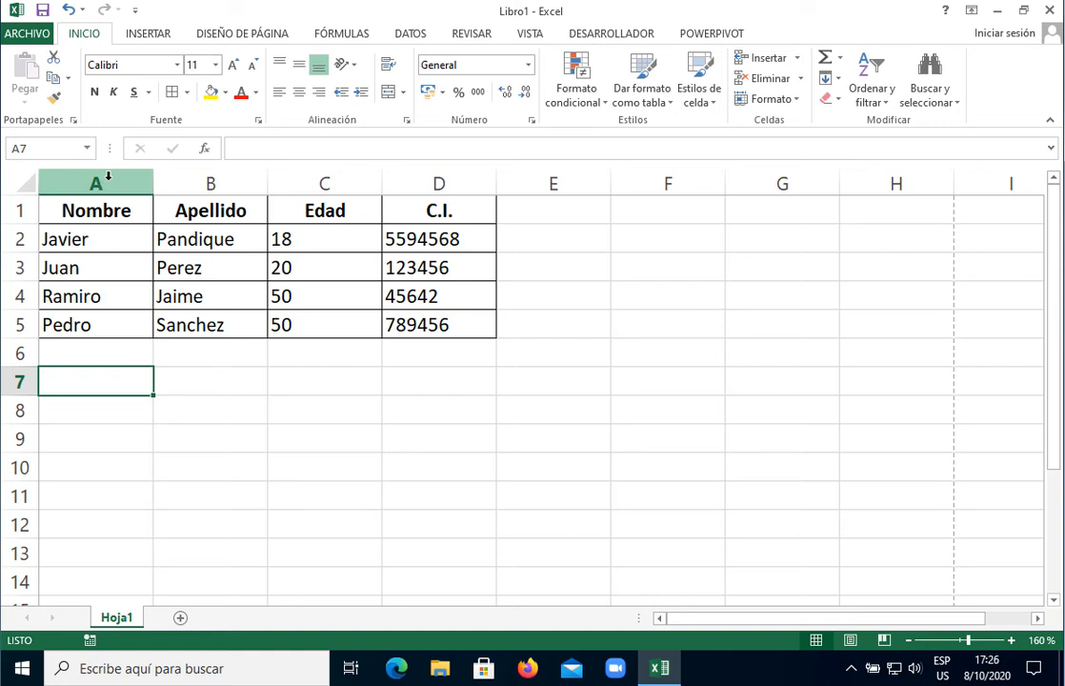
Step: Insert a blank column before Nombre, then undo the insertion
right_click(109, 175)
click(139, 307)
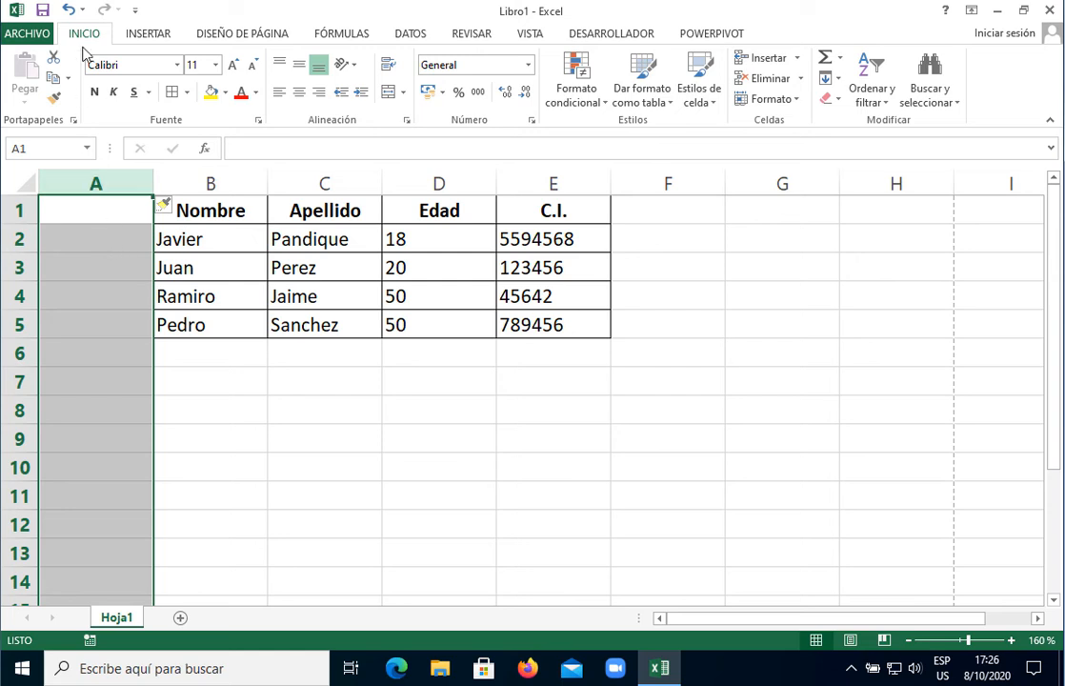
click(68, 10)
click(204, 360)
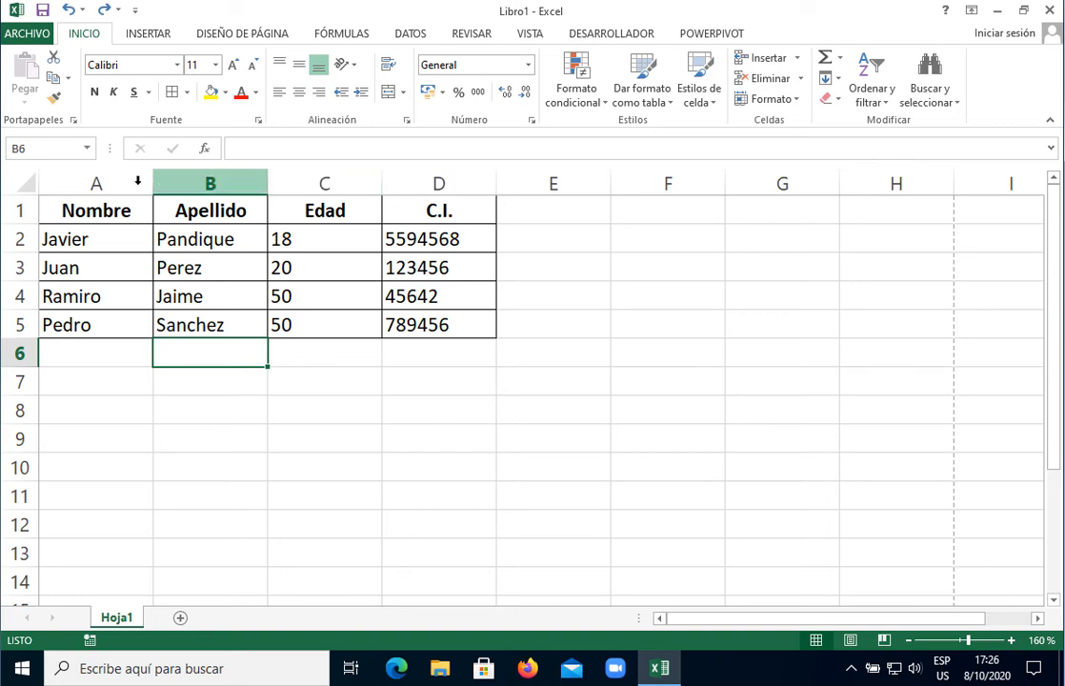
click(324, 379)
click(105, 204)
drag(114, 211, 452, 333)
click(406, 403)
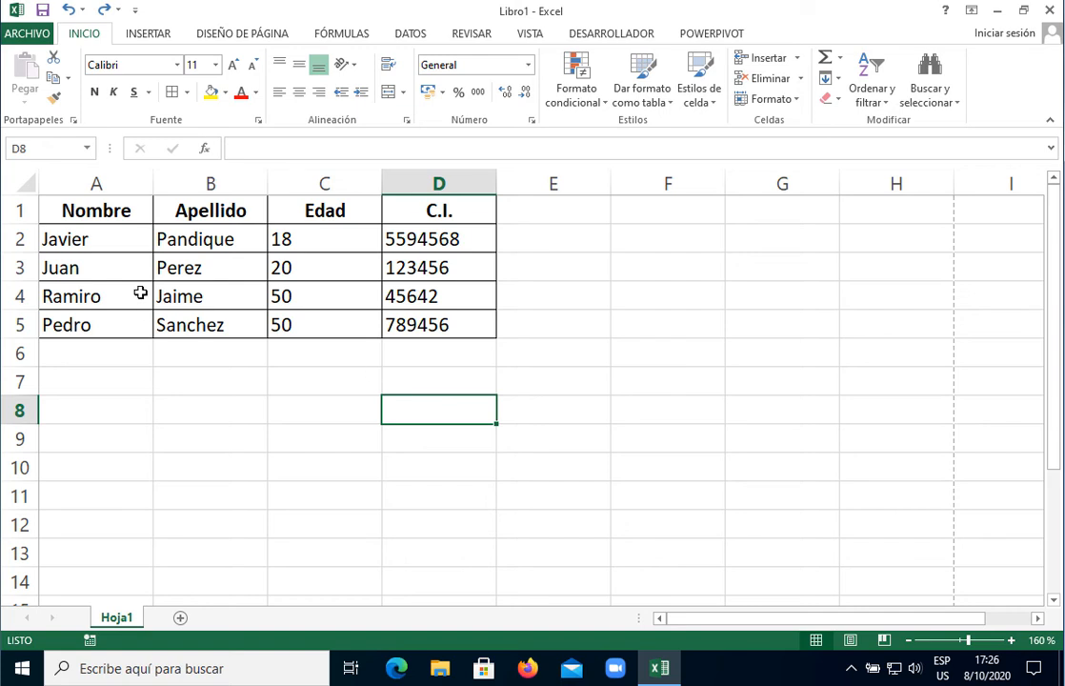
click(100, 247)
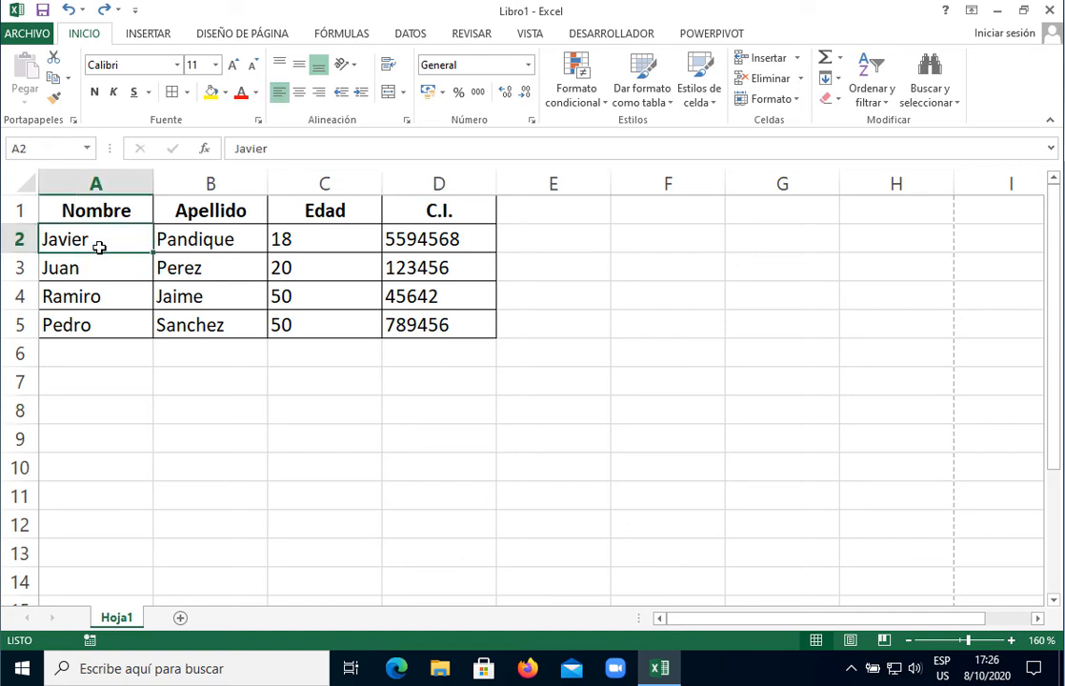
click(102, 275)
click(91, 297)
click(85, 328)
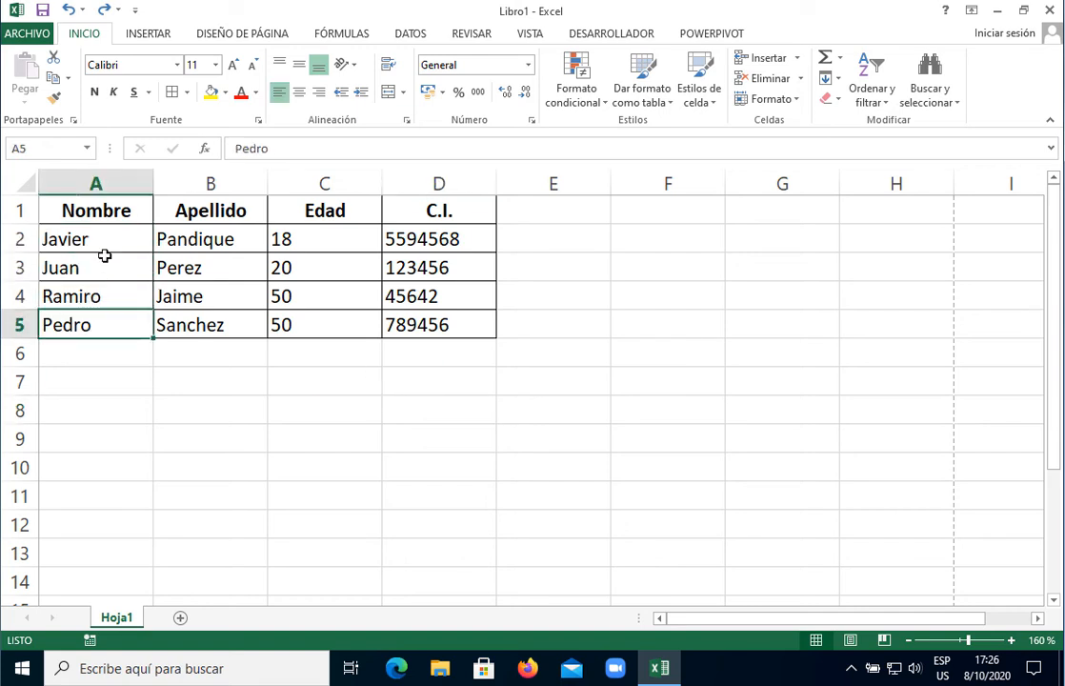
drag(104, 209, 100, 336)
click(103, 357)
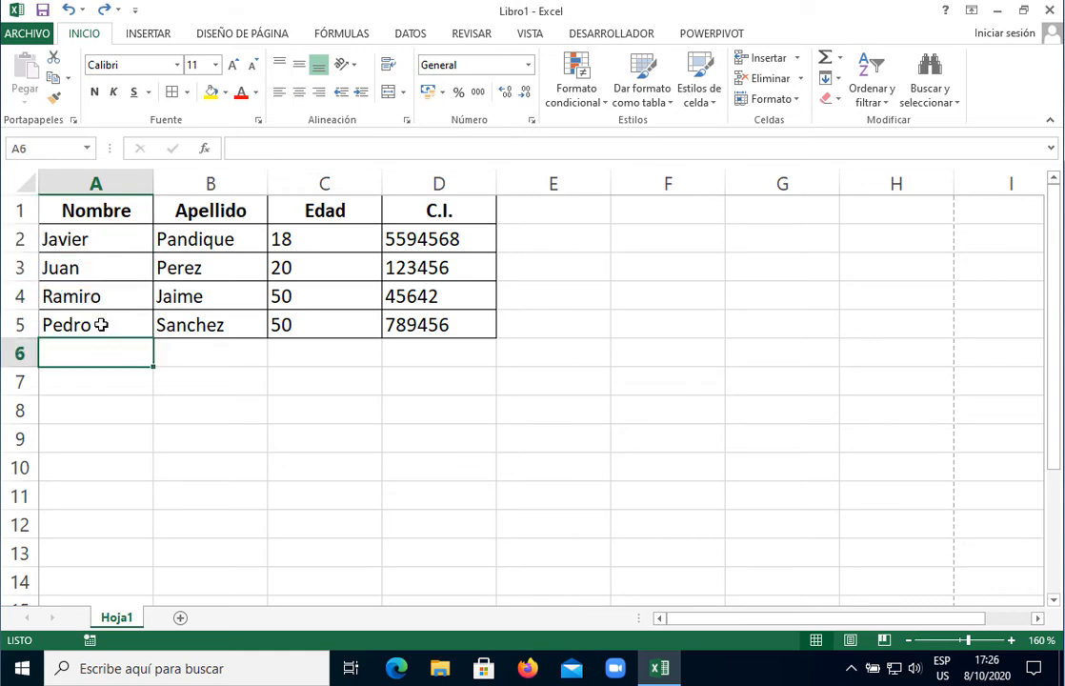
click(98, 211)
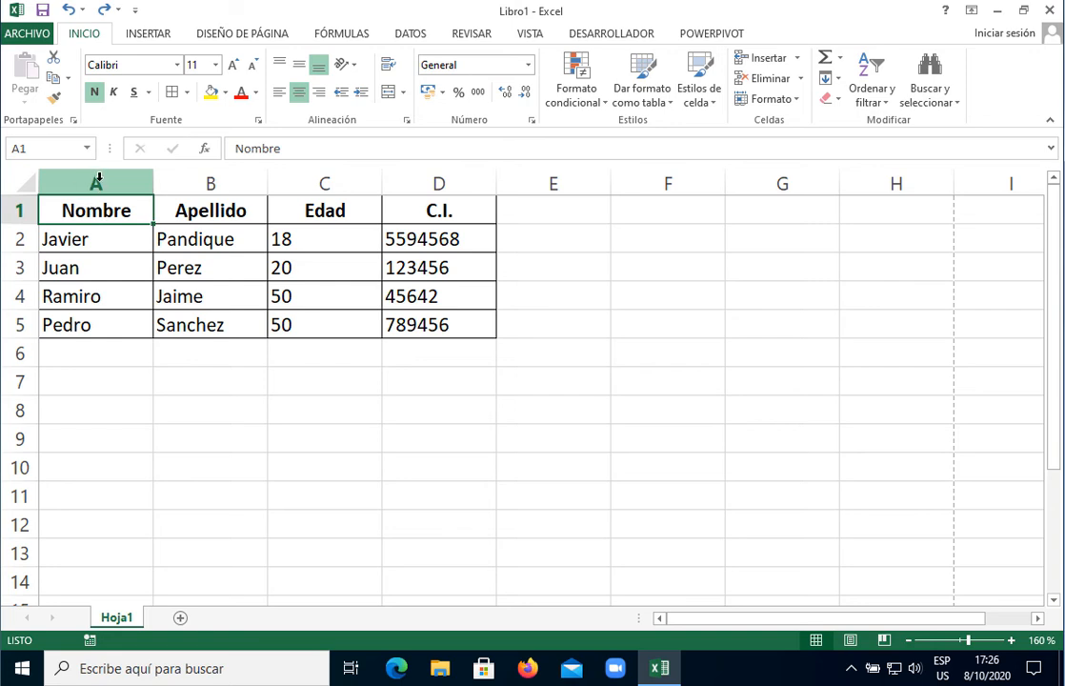
Step: Insert an empty column A before Nombre, moving the table into columns B–E
right_click(98, 179)
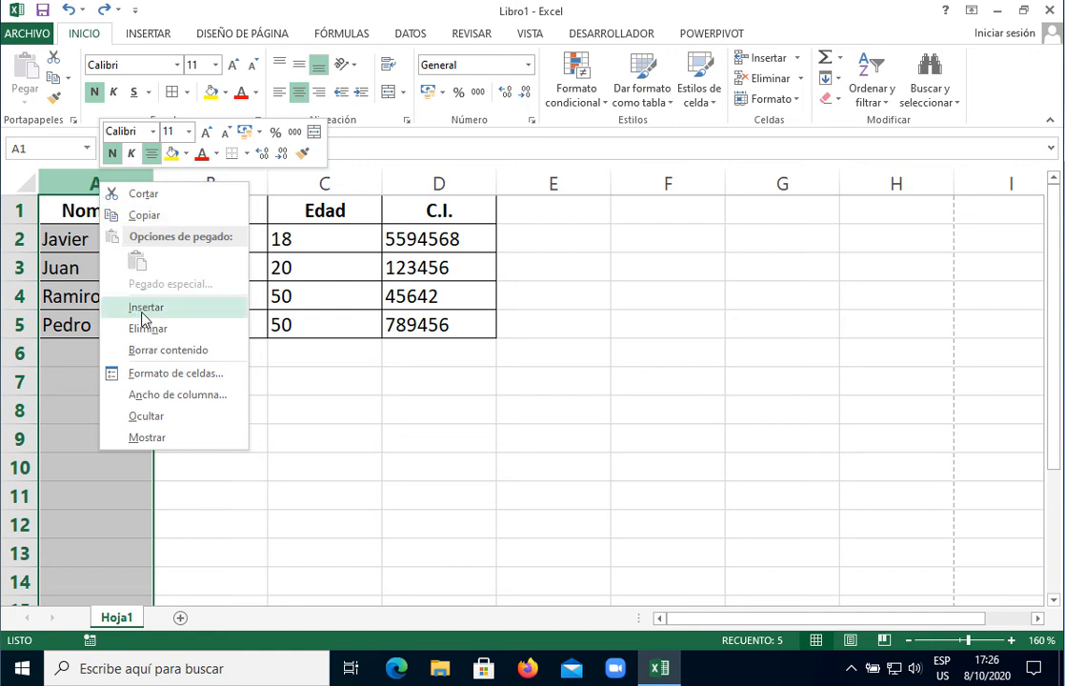
click(143, 308)
click(112, 217)
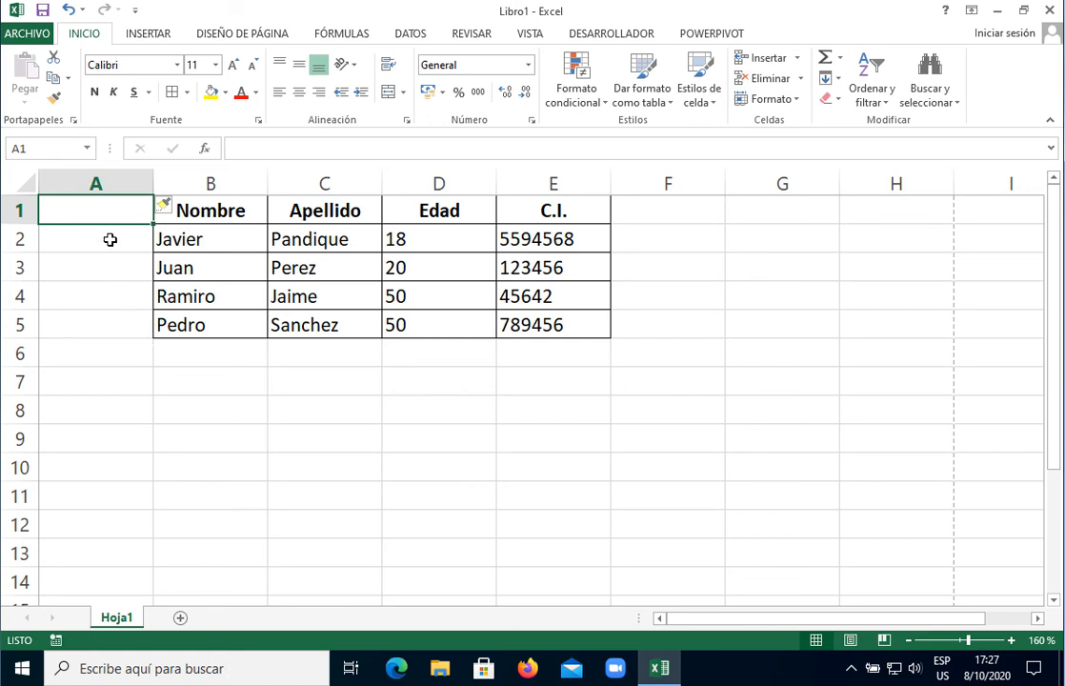
drag(119, 213, 141, 358)
click(200, 409)
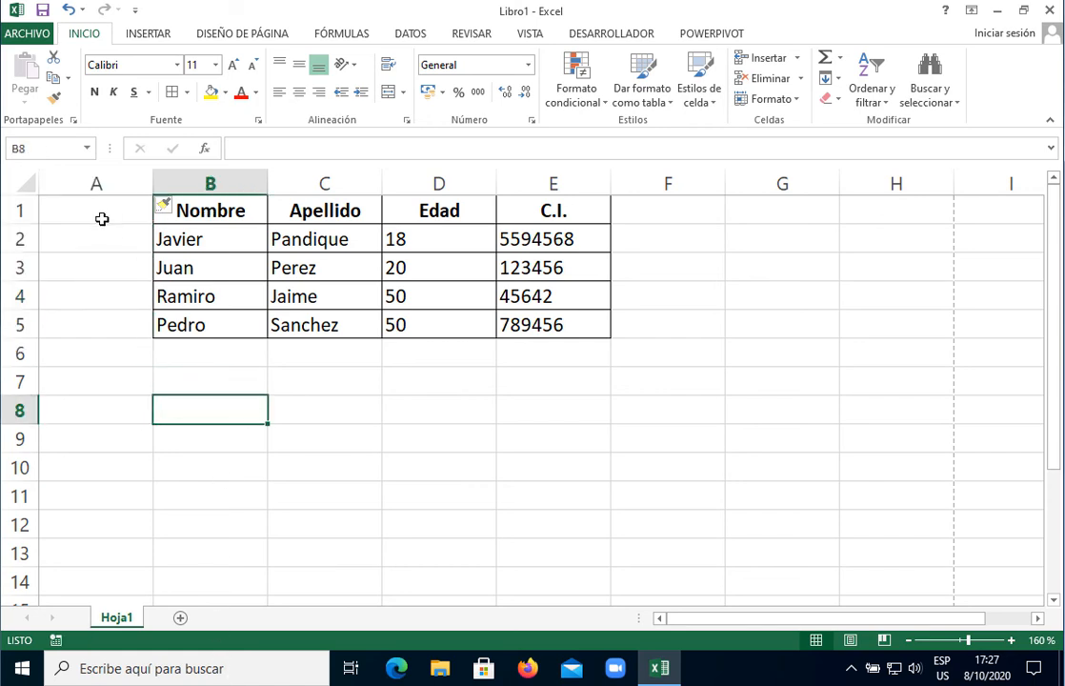
click(102, 219)
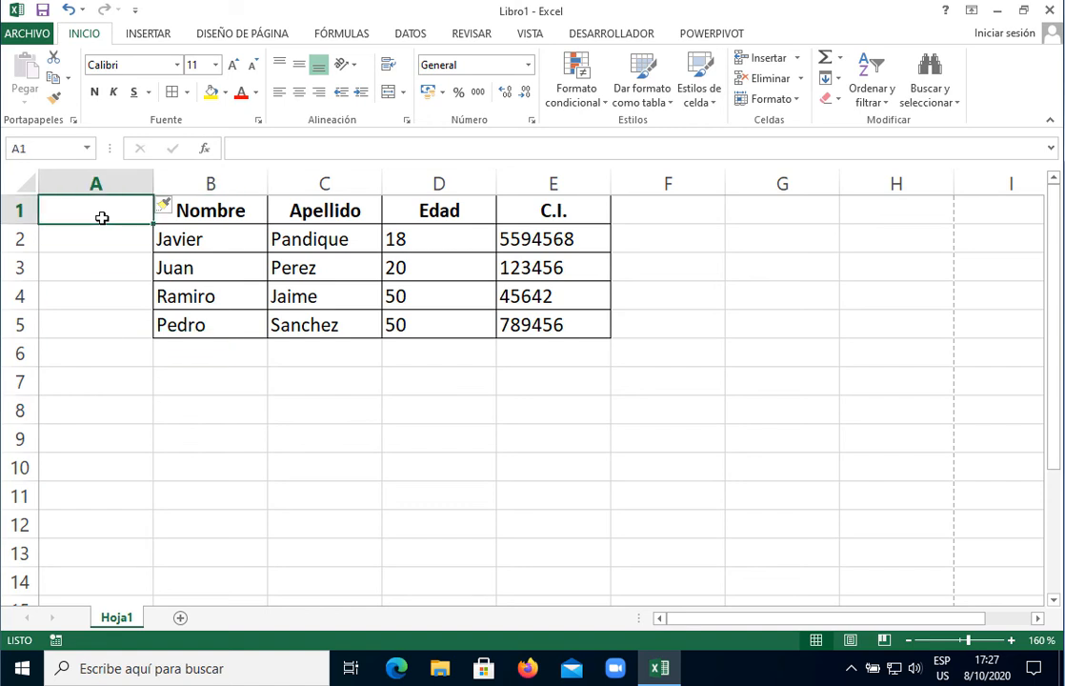
Step: Enter the Nro. header with numbers 1 to 4 below it and narrow column A
text(Nro.)
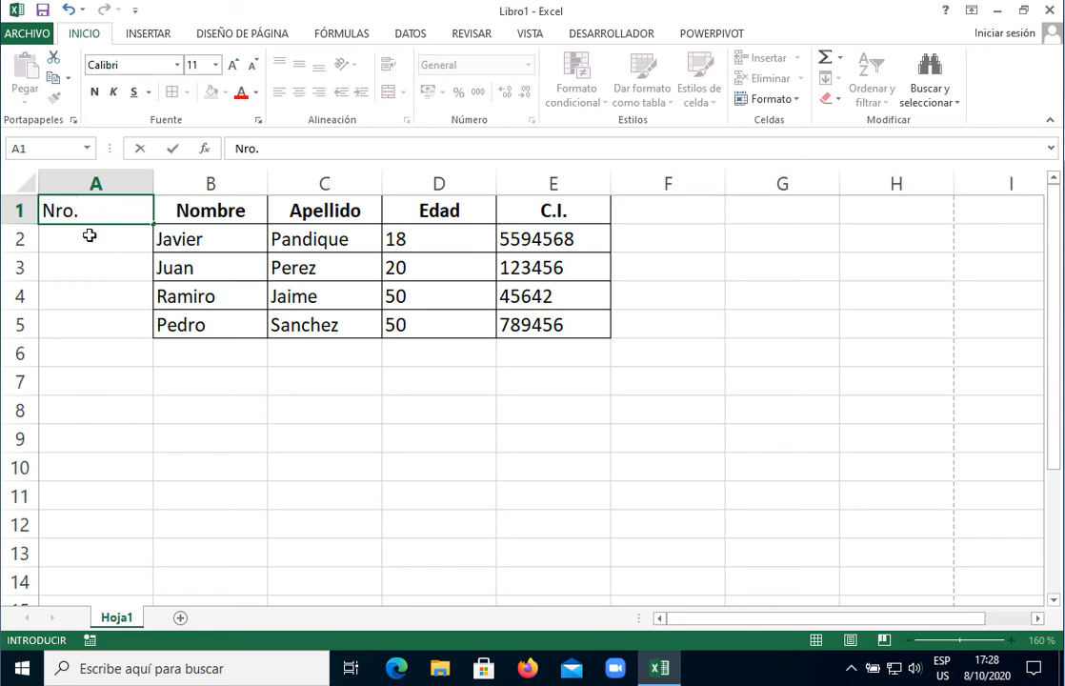
click(88, 235)
text(1)
key(Return)
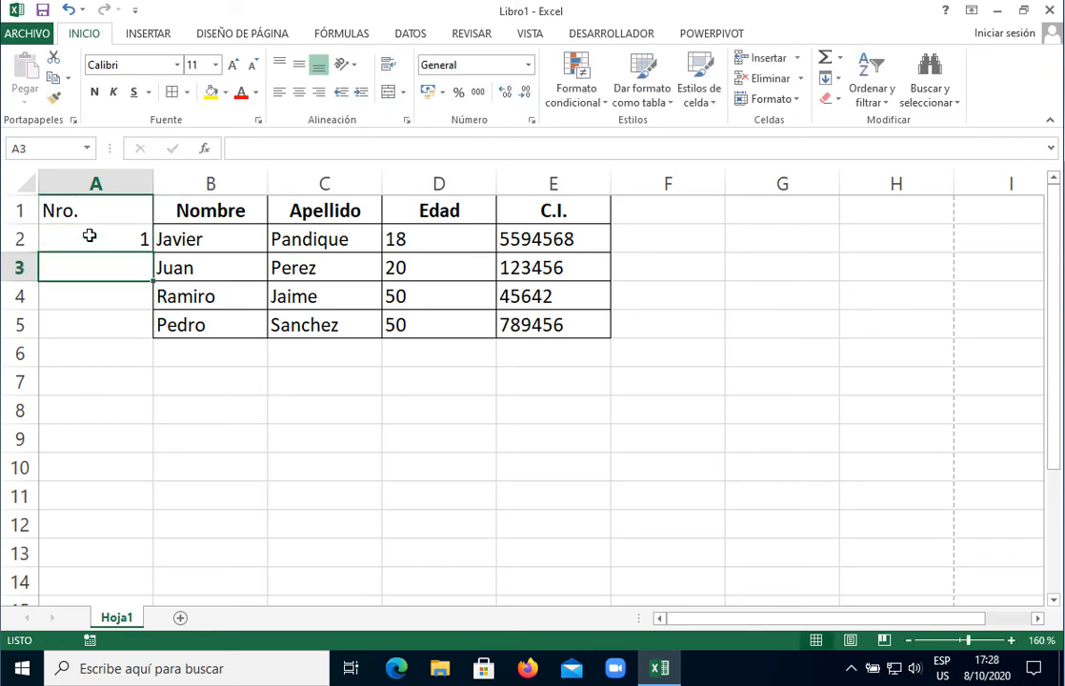
text(2)
click(88, 235)
drag(105, 247, 139, 330)
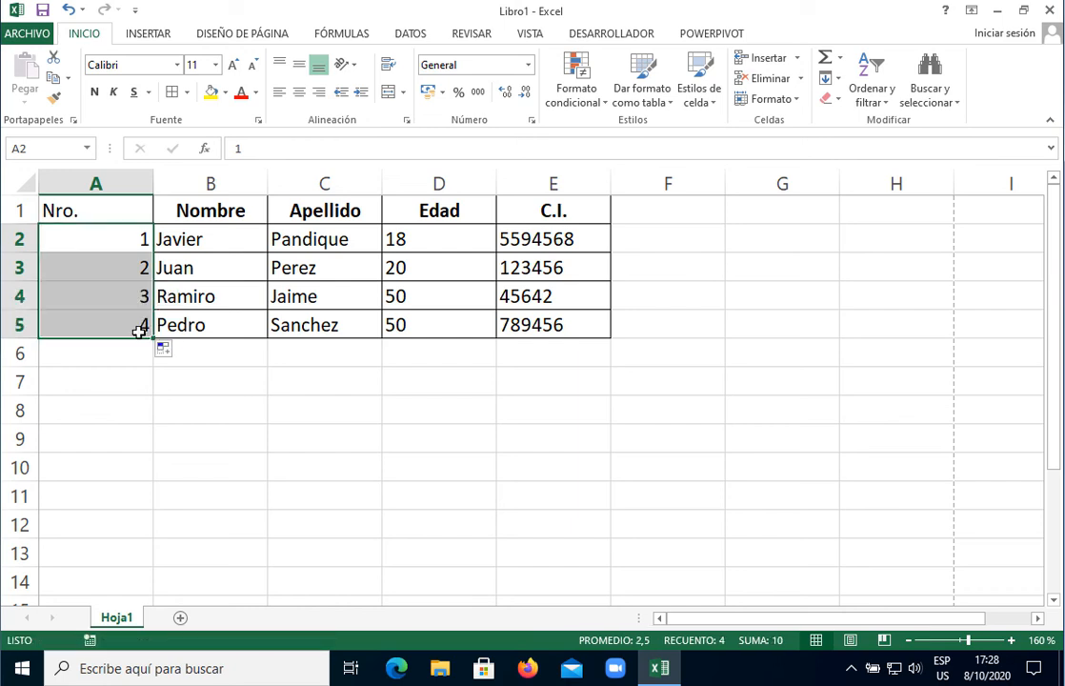
drag(152, 183, 86, 183)
click(159, 407)
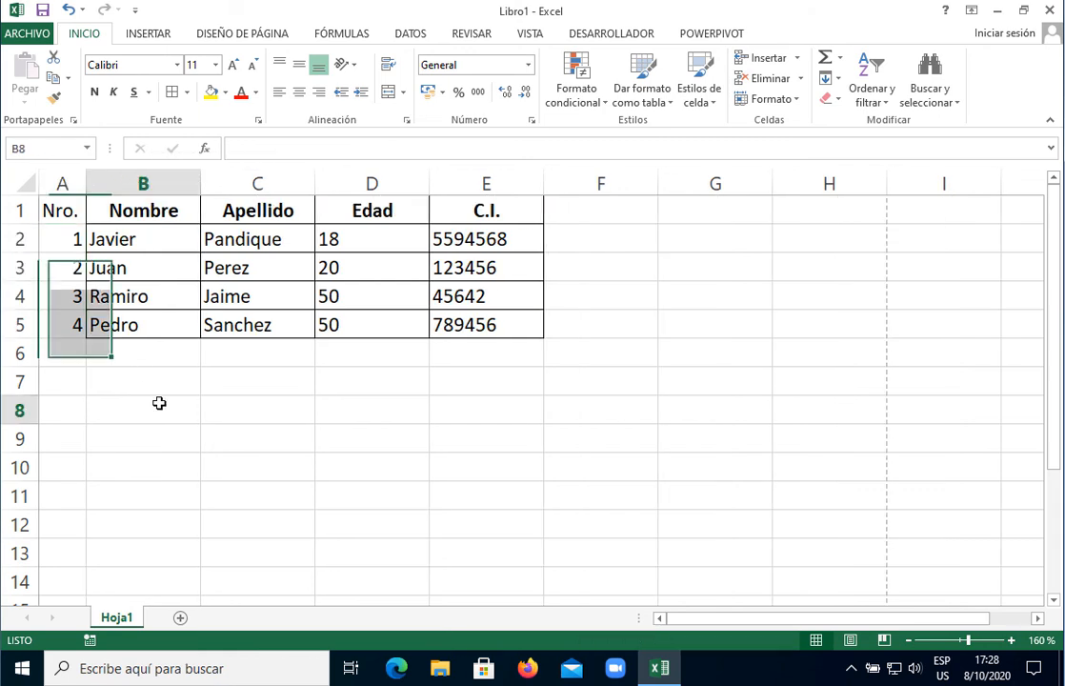
Step: Make the Nro. header bold and centre the numbers 1 to 4
click(65, 241)
click(64, 210)
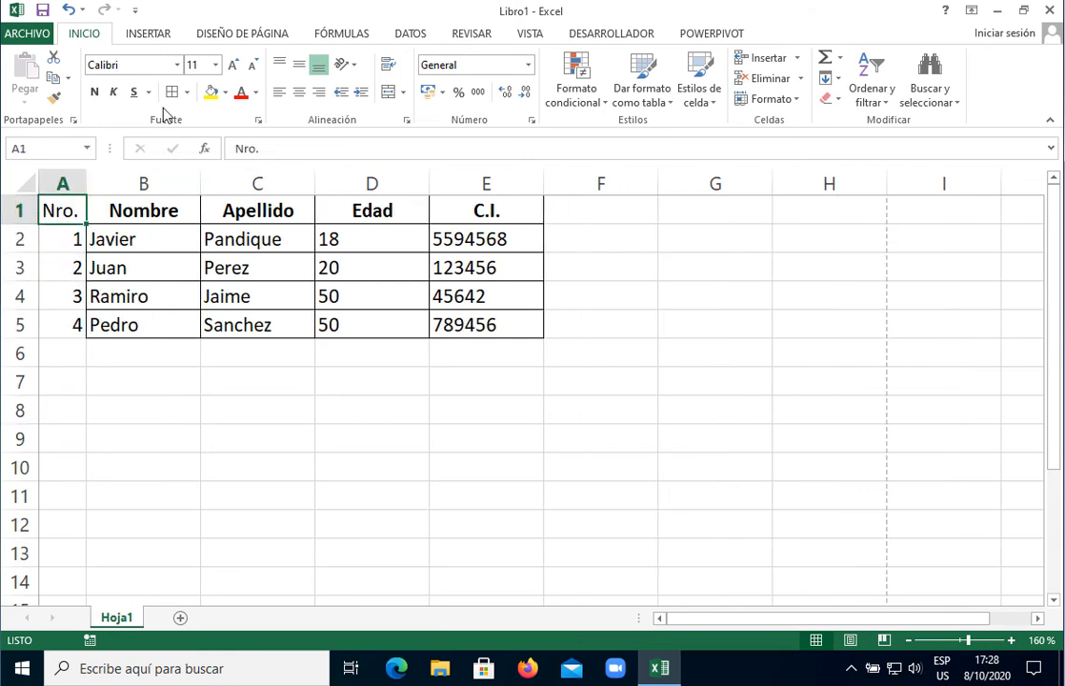
click(94, 97)
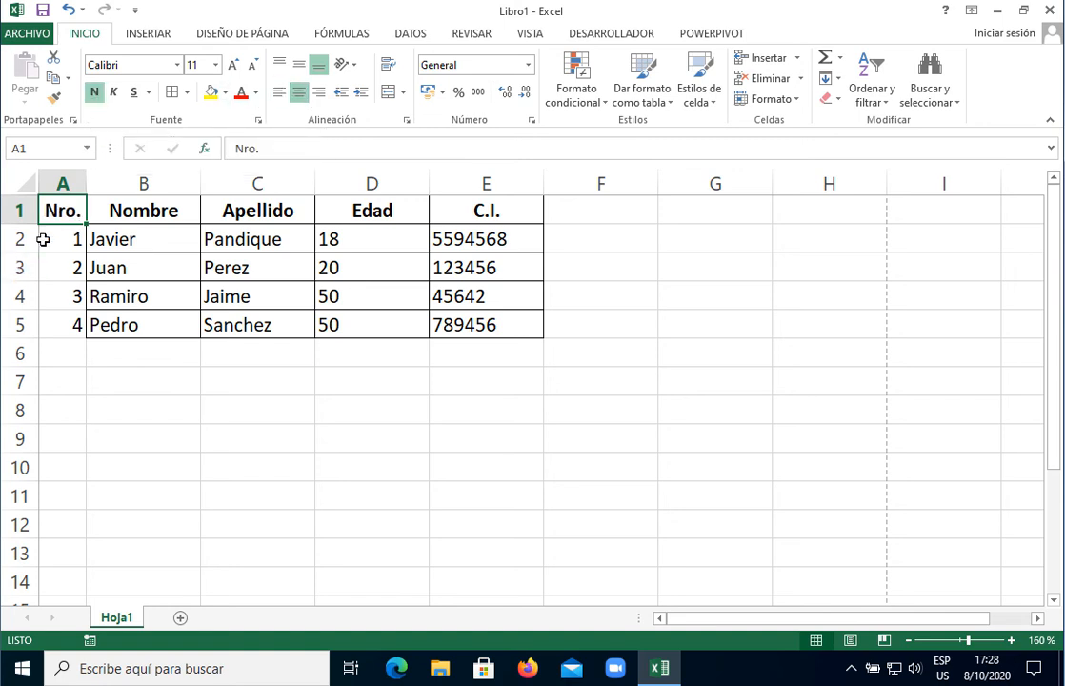
drag(40, 240, 66, 325)
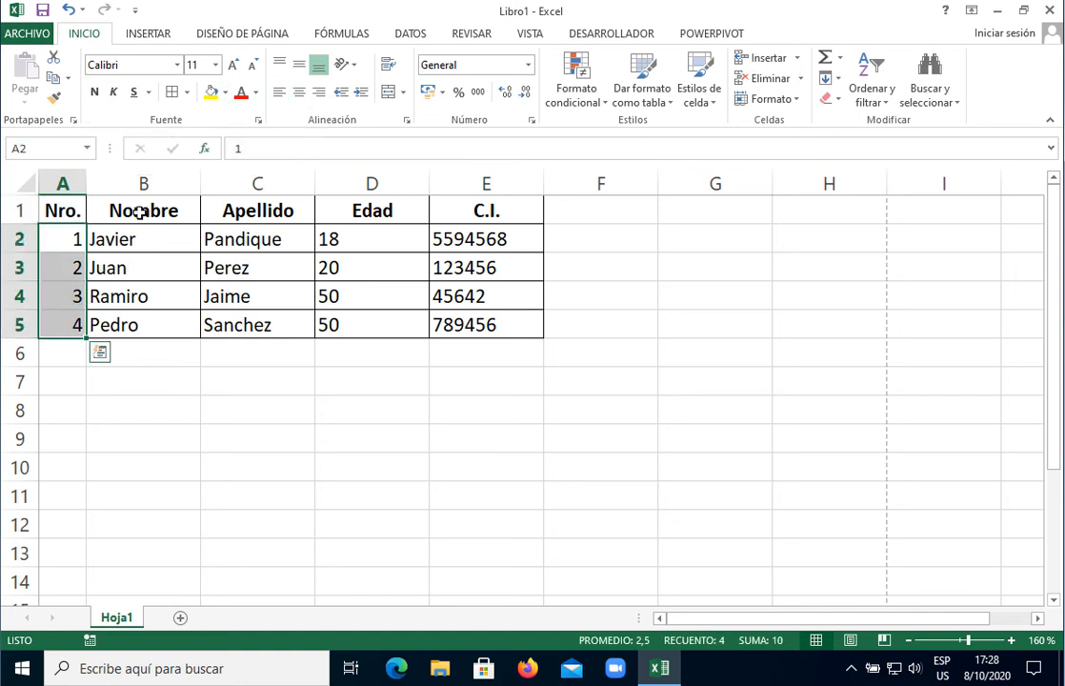
click(298, 92)
Step: Select the Nro. column cells so they can get the table's borders
click(169, 333)
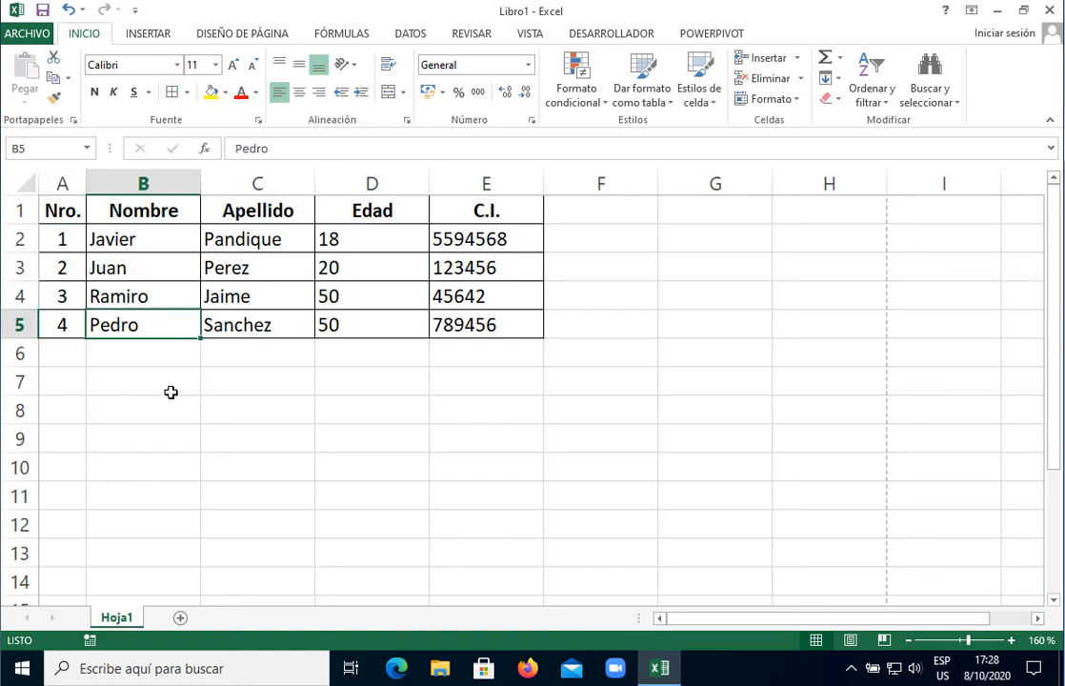
click(193, 415)
drag(59, 214, 172, 327)
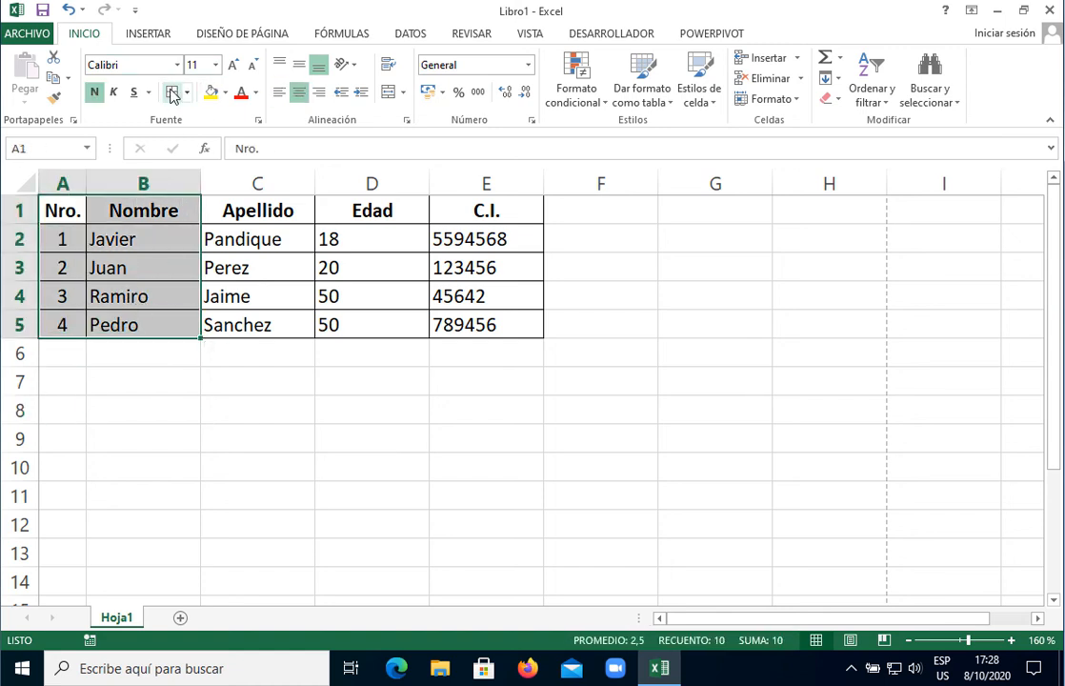
click(280, 380)
drag(63, 212, 63, 329)
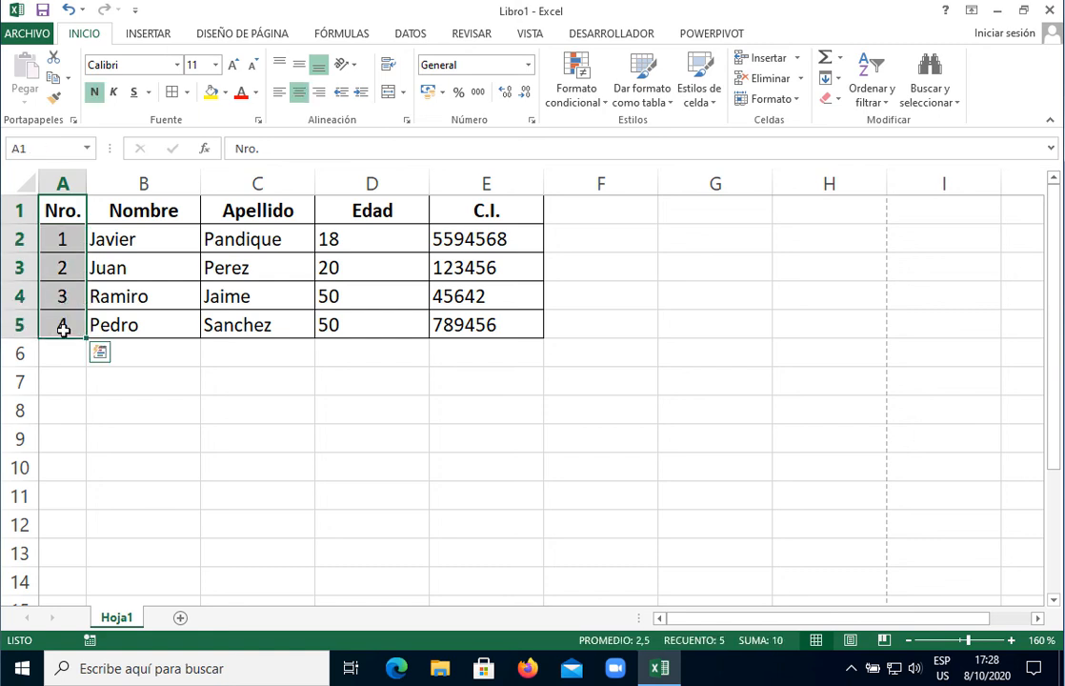
click(143, 288)
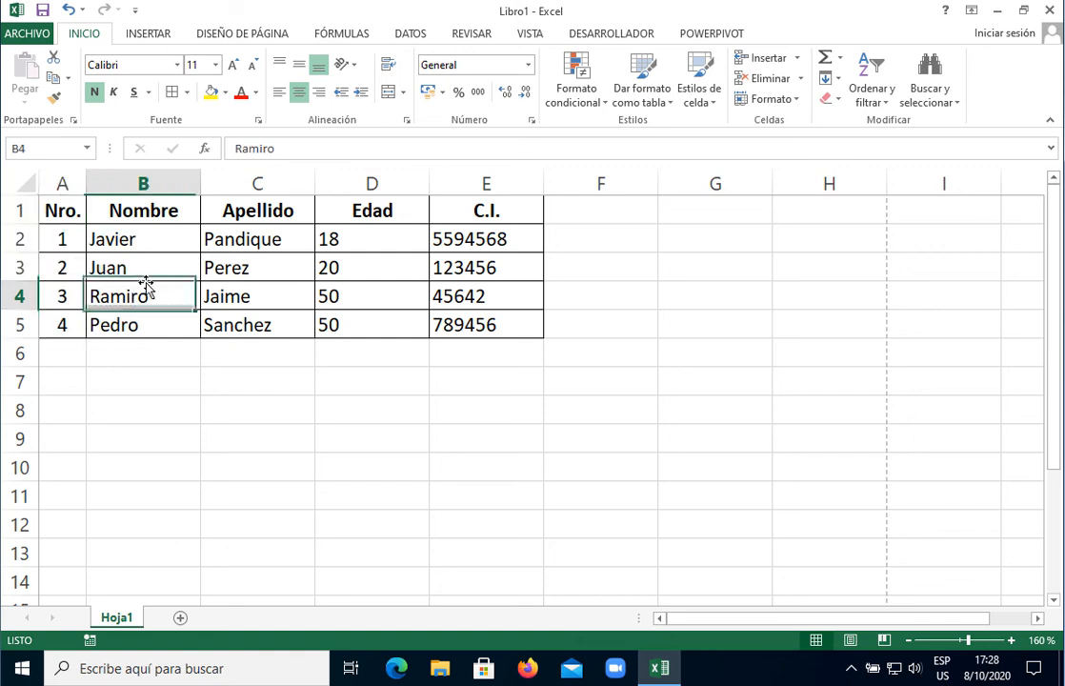
click(69, 247)
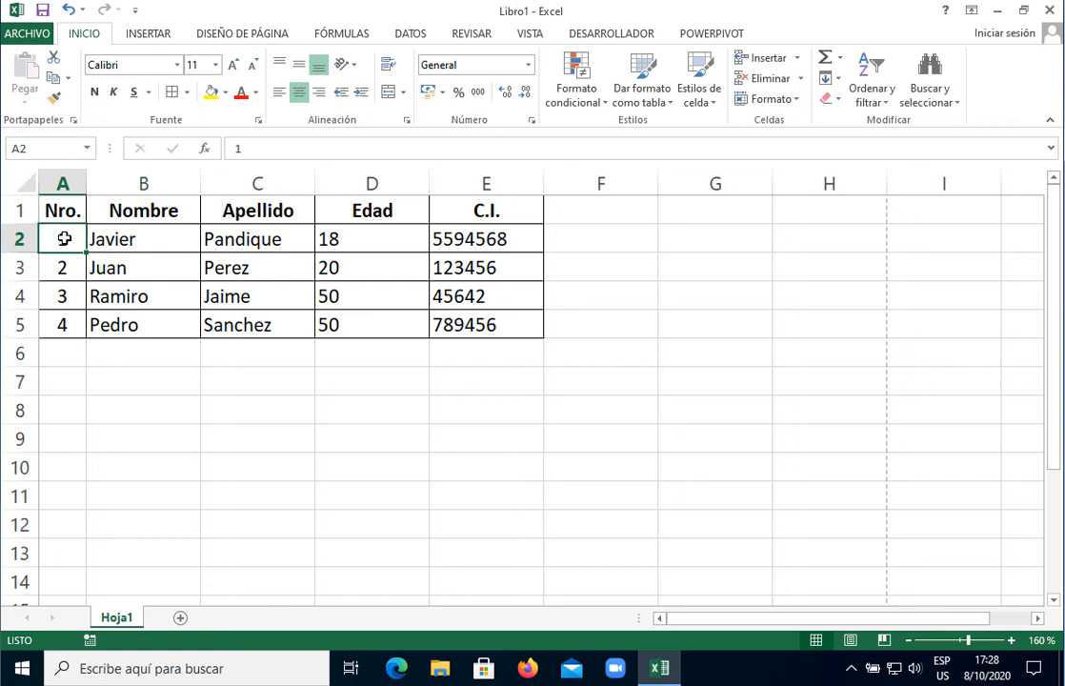
drag(63, 238, 60, 333)
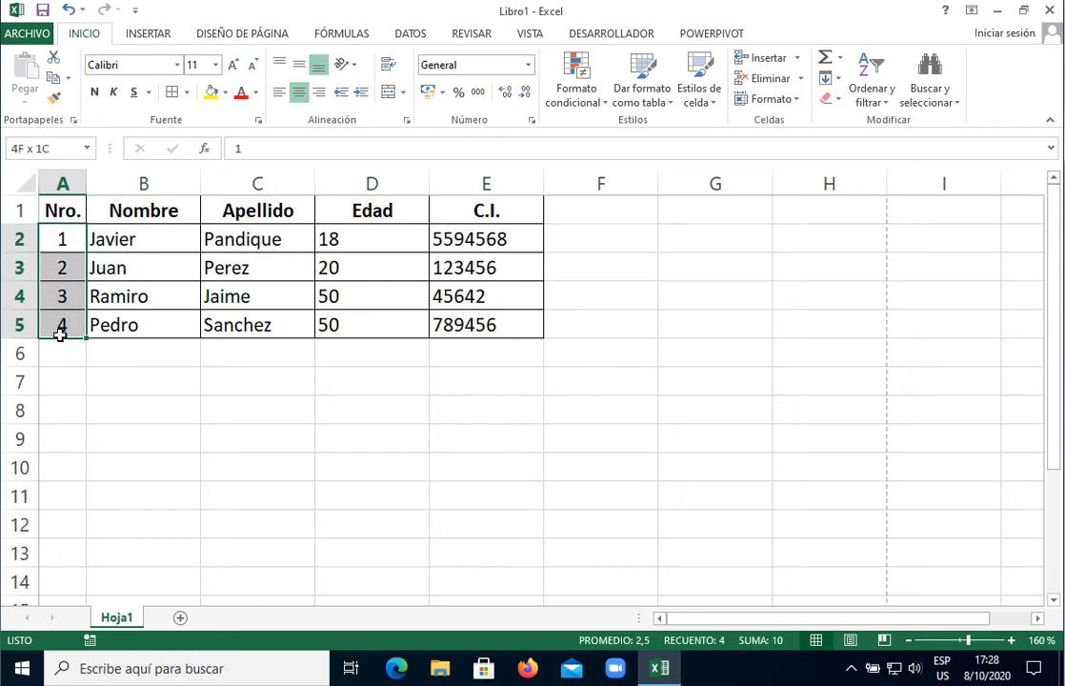
click(62, 240)
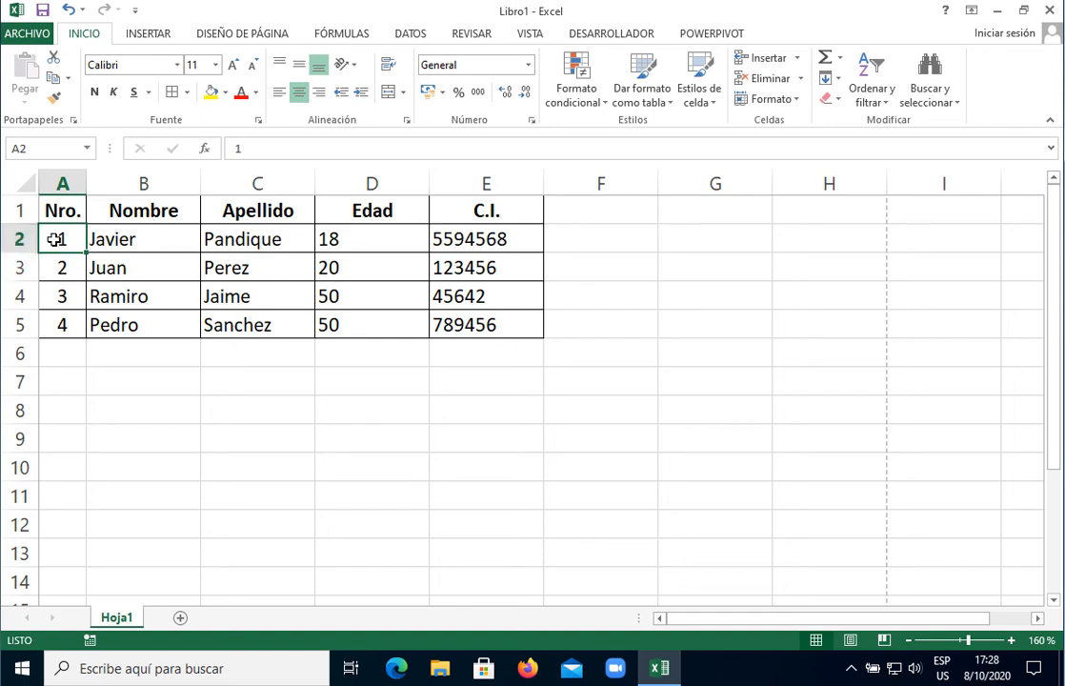
drag(57, 239, 504, 328)
drag(8, 207, 13, 386)
click(258, 361)
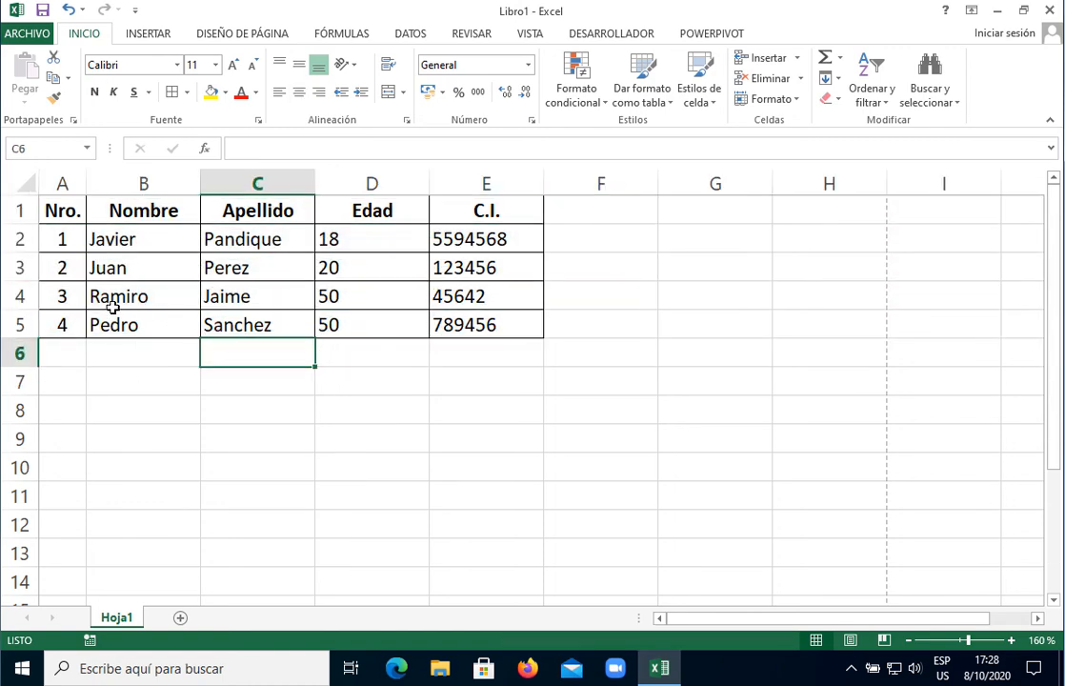
click(78, 325)
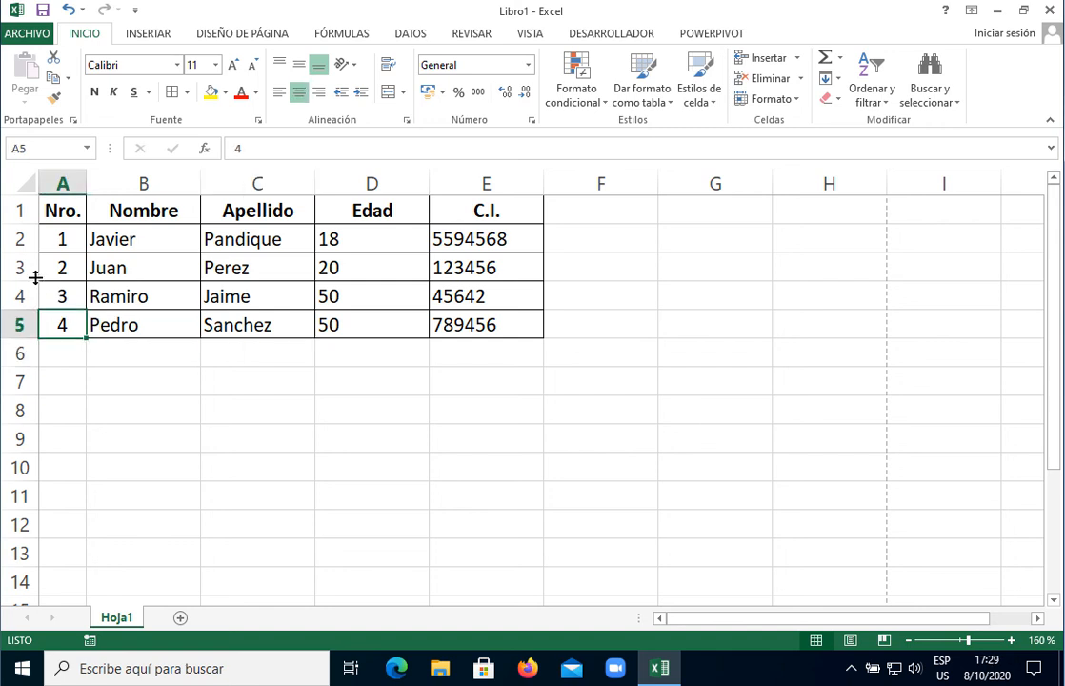
Step: Insert a blank row 5 above the last person's record
click(17, 324)
right_click(18, 325)
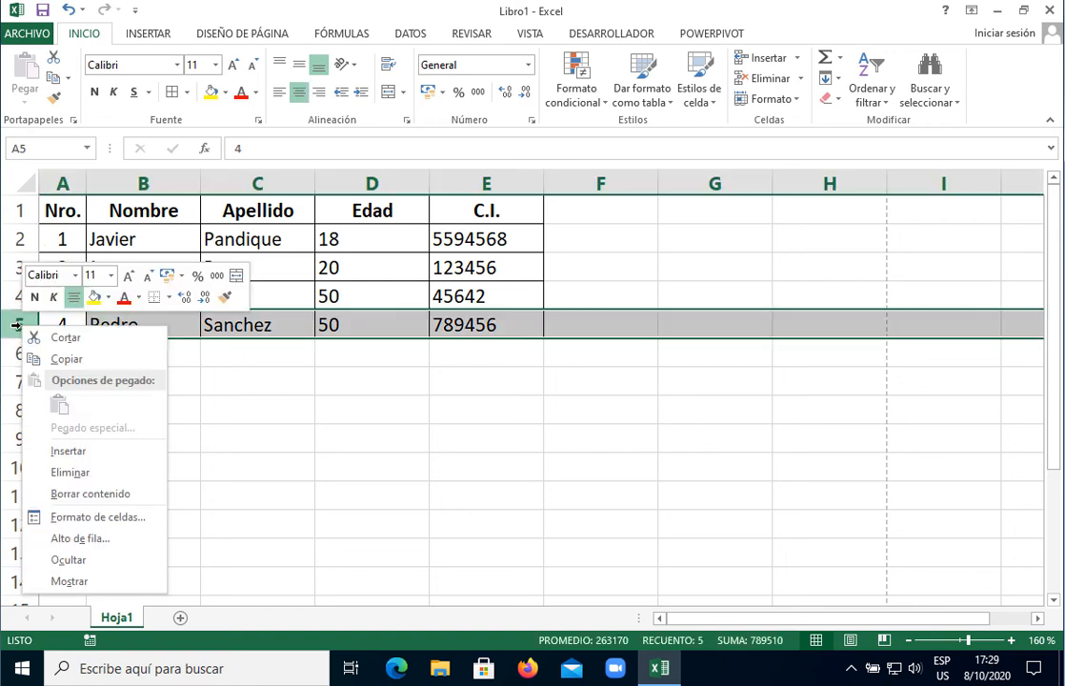
click(64, 450)
click(443, 431)
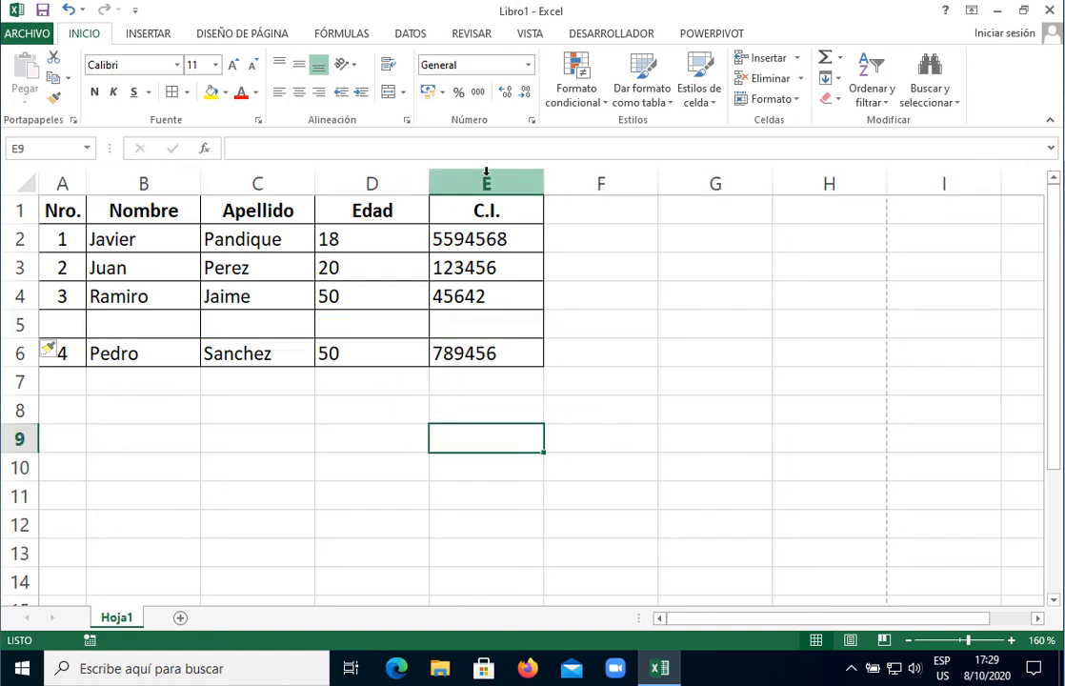
Step: Insert a blank column E between Edad and C.I
right_click(486, 171)
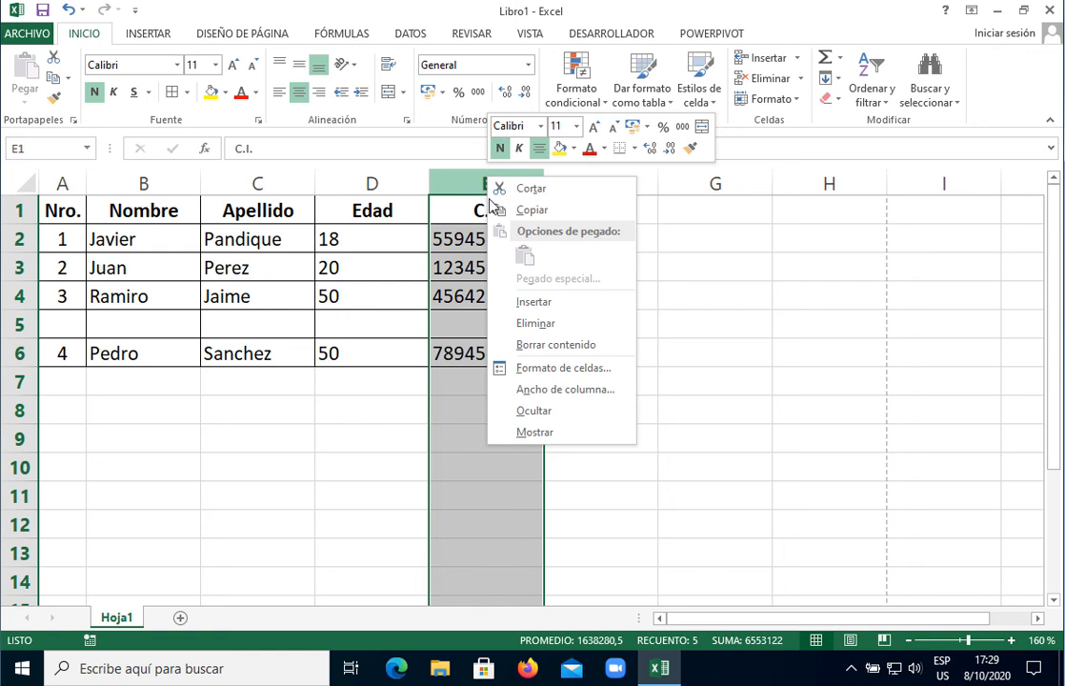
click(535, 302)
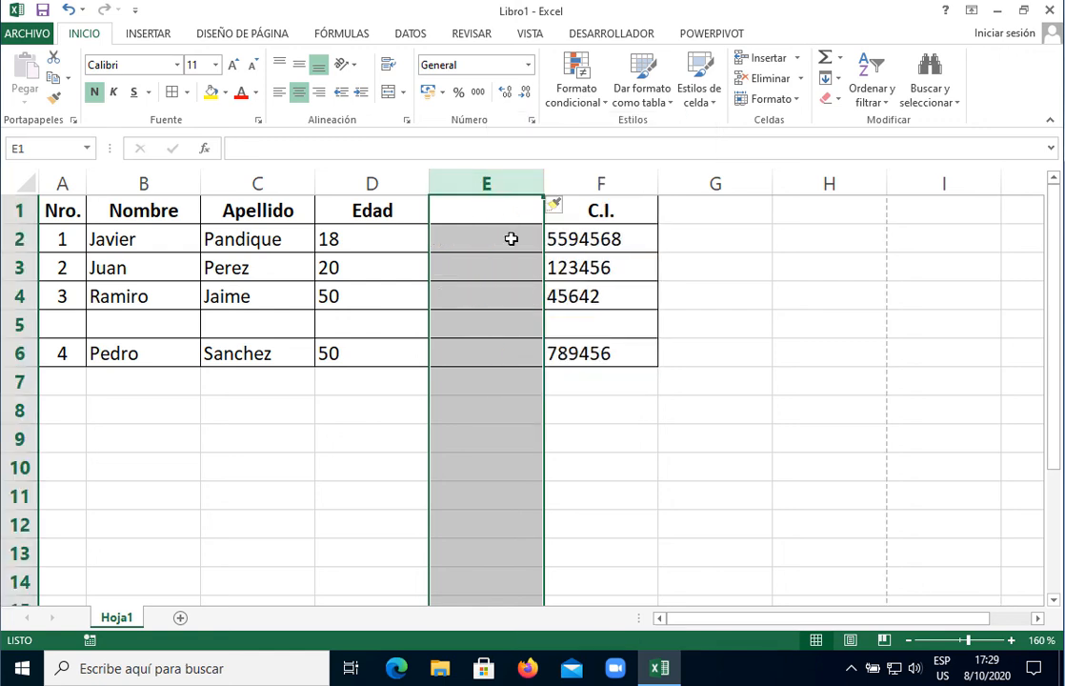
drag(505, 213, 483, 440)
click(361, 441)
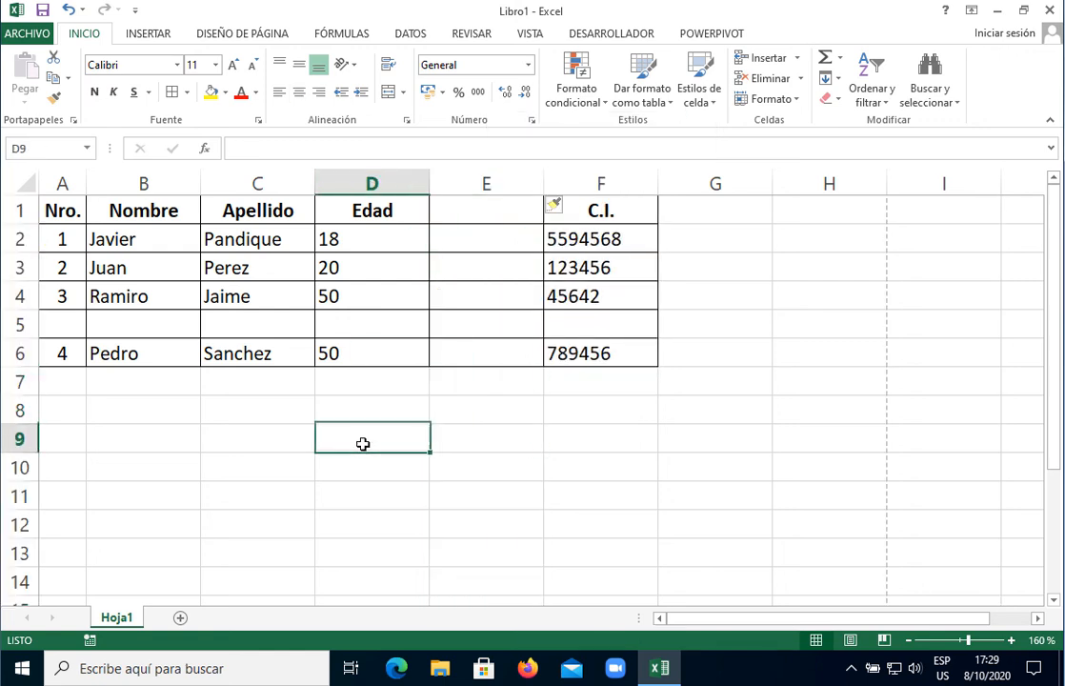